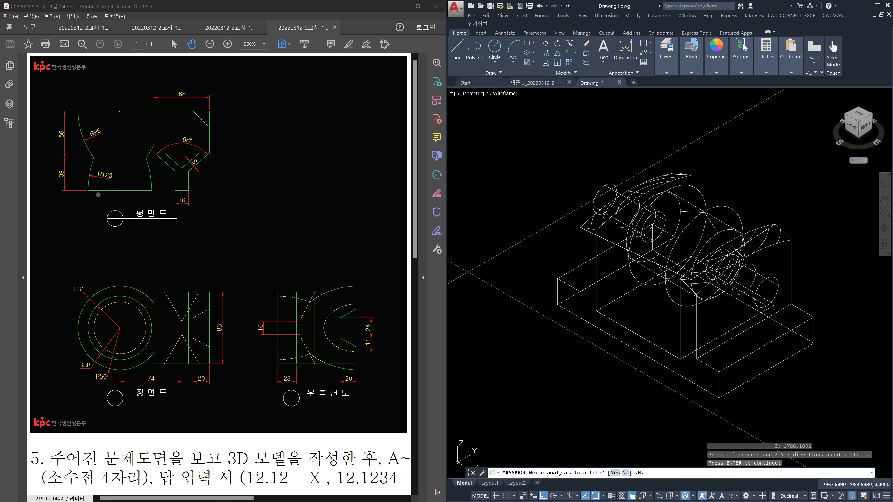
# Examine the half profile beside the centre axis in the PDF's top view, including its R95 and R123 arcs
pyautogui.moveTo(120, 111)
pyautogui.mouseDown()
pyautogui.moveTo(119, 193)
pyautogui.moveTo(86, 192)
pyautogui.mouseUp()
pyautogui.moveTo(79, 113)
pyautogui.mouseDown()
pyautogui.moveTo(117, 113)
pyautogui.moveTo(78, 123)
pyautogui.moveTo(87, 192)
pyautogui.mouseUp()
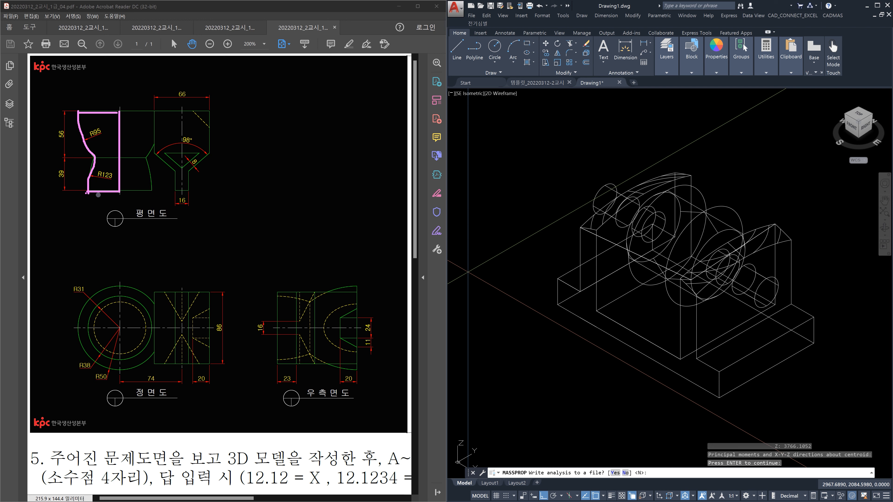
pyautogui.moveTo(120, 139)
pyautogui.mouseDown()
pyautogui.moveTo(119, 127)
pyautogui.moveTo(140, 136)
pyautogui.mouseUp()
pyautogui.moveTo(104, 138)
pyautogui.mouseDown()
pyautogui.moveTo(93, 142)
pyautogui.moveTo(85, 126)
pyautogui.moveTo(99, 123)
pyautogui.moveTo(104, 140)
pyautogui.mouseUp()
pyautogui.moveTo(116, 183)
pyautogui.mouseDown()
pyautogui.moveTo(94, 168)
pyautogui.moveTo(111, 173)
pyautogui.mouseUp()
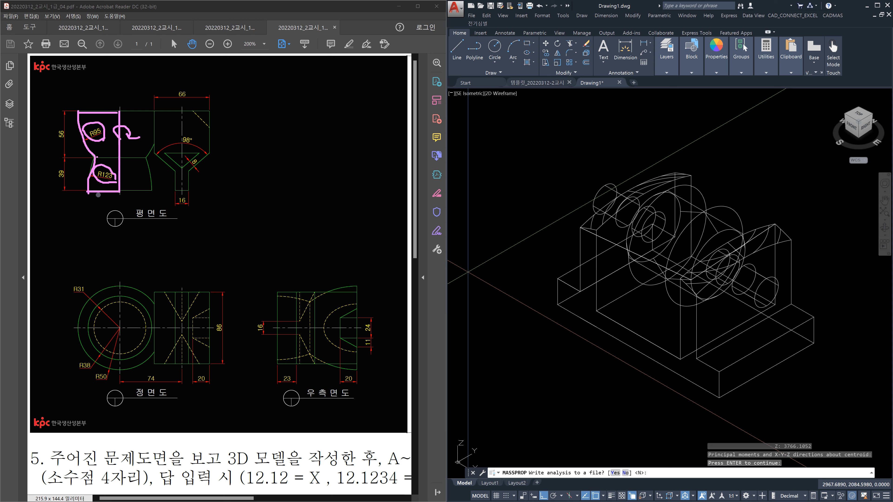
pyautogui.moveTo(78, 115); pyautogui.dragTo(87, 184)
pyautogui.moveTo(153, 191)
pyautogui.mouseDown()
pyautogui.moveTo(117, 180)
pyautogui.moveTo(119, 214)
pyautogui.moveTo(141, 199)
pyautogui.mouseUp()
pyautogui.moveTo(100, 152)
pyautogui.mouseDown()
pyautogui.moveTo(121, 165)
pyautogui.moveTo(85, 151)
pyautogui.moveTo(171, 131)
pyautogui.moveTo(104, 89)
pyautogui.mouseUp()
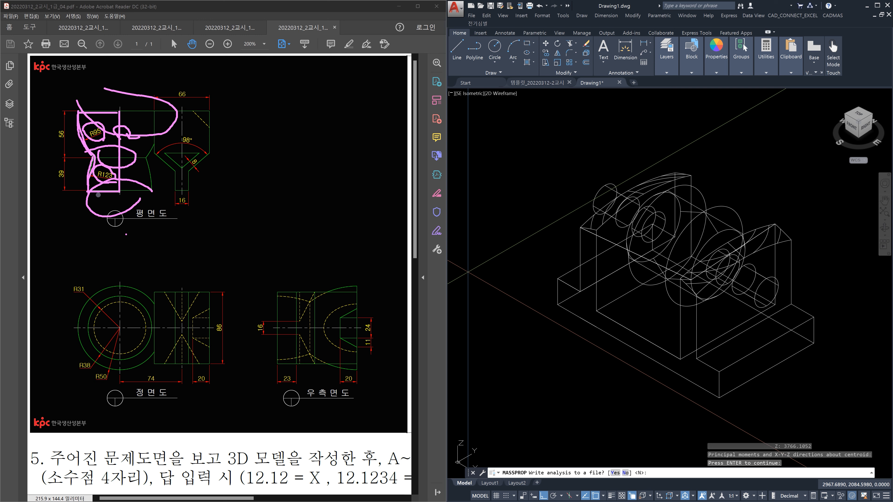
pyautogui.moveTo(78, 111)
pyautogui.mouseDown()
pyautogui.moveTo(76, 124)
pyautogui.moveTo(95, 145)
pyautogui.moveTo(88, 174)
pyautogui.mouseUp()
pyautogui.moveTo(140, 98); pyautogui.dragTo(171, 129)
pyautogui.moveTo(173, 100); pyautogui.dragTo(148, 128)
pyautogui.moveTo(136, 158)
pyautogui.mouseDown()
pyautogui.moveTo(143, 169)
pyautogui.moveTo(126, 195)
pyautogui.mouseUp()
pyautogui.moveTo(134, 183); pyautogui.dragTo(147, 191)
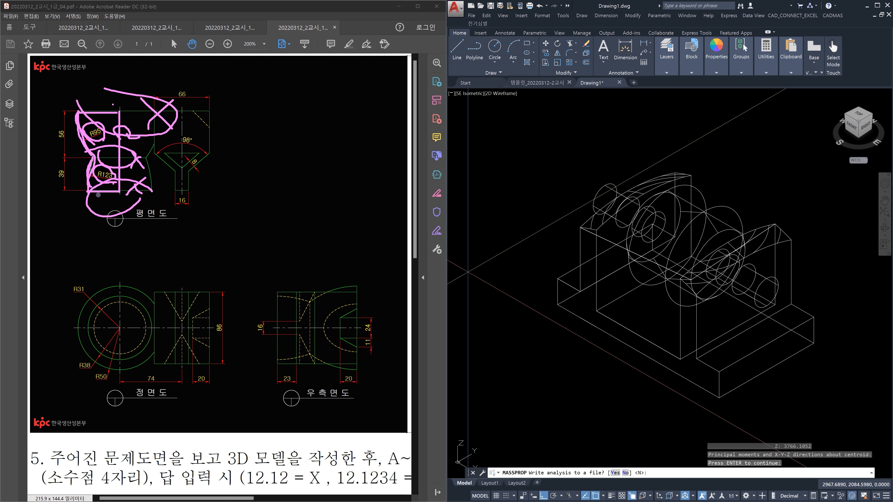
pyautogui.moveTo(75, 125)
pyautogui.mouseDown()
pyautogui.moveTo(88, 153)
pyautogui.moveTo(90, 191)
pyautogui.moveTo(126, 174)
pyautogui.moveTo(125, 136)
pyautogui.moveTo(78, 120)
pyautogui.mouseUp()
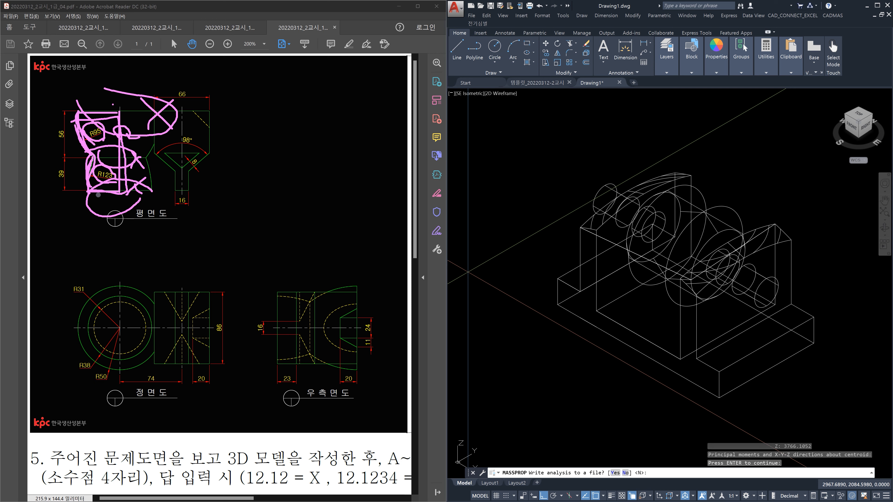
pyautogui.press('Escape')
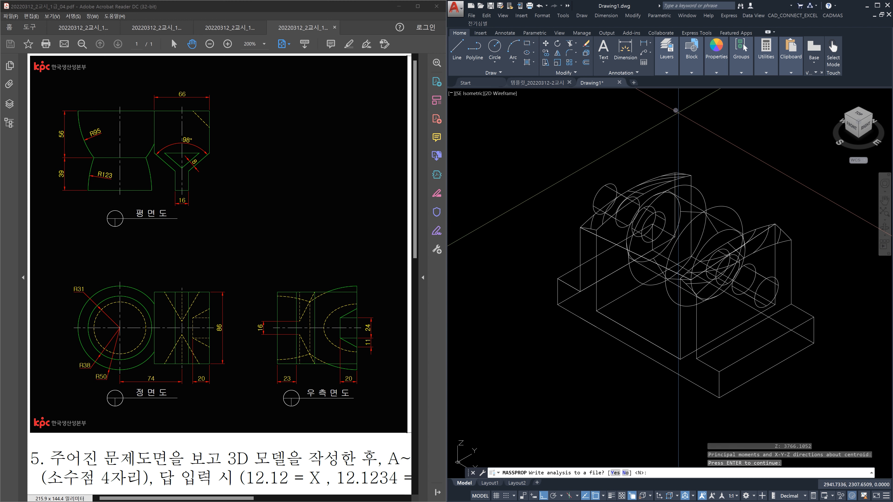
# Start a new drawing and turn off the drawing grid
pyautogui.click(633, 83)
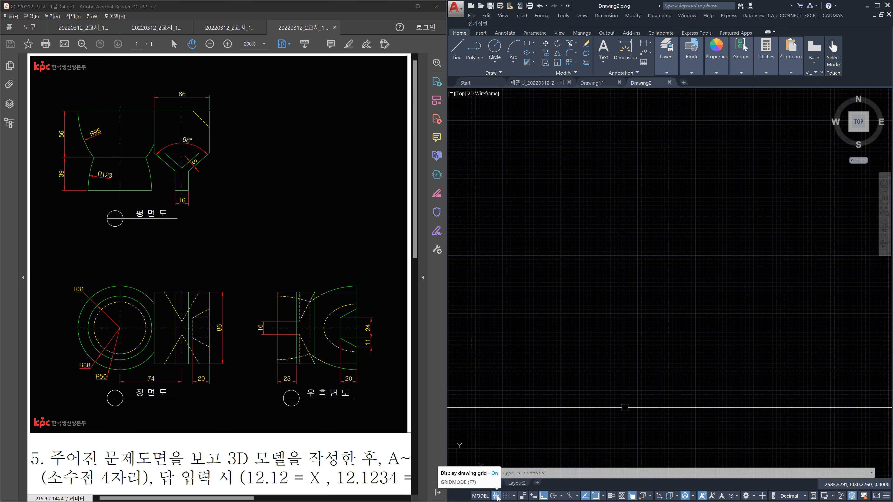
pyautogui.click(496, 497)
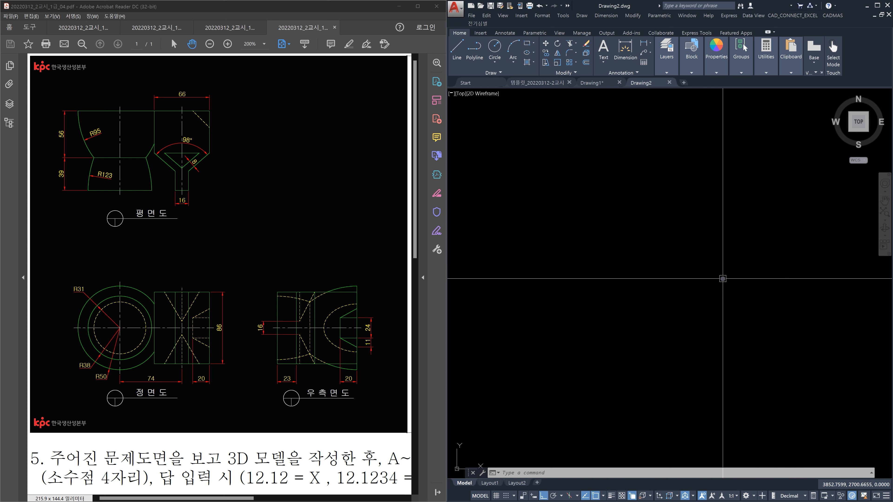
pyautogui.press('Escape')
pyautogui.press('Escape')
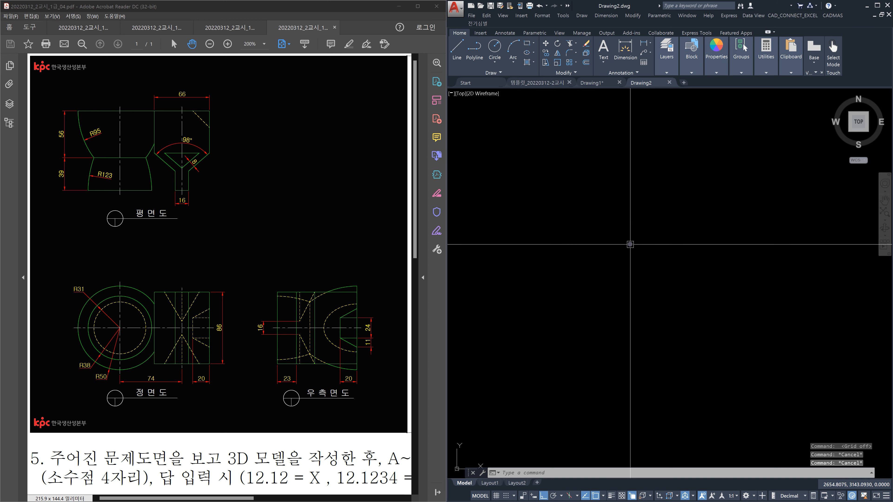
# Draw a vertical and a horizontal construction line crossing at one point with the XLINE command
pyautogui.write('xl')
pyautogui.press('Return')
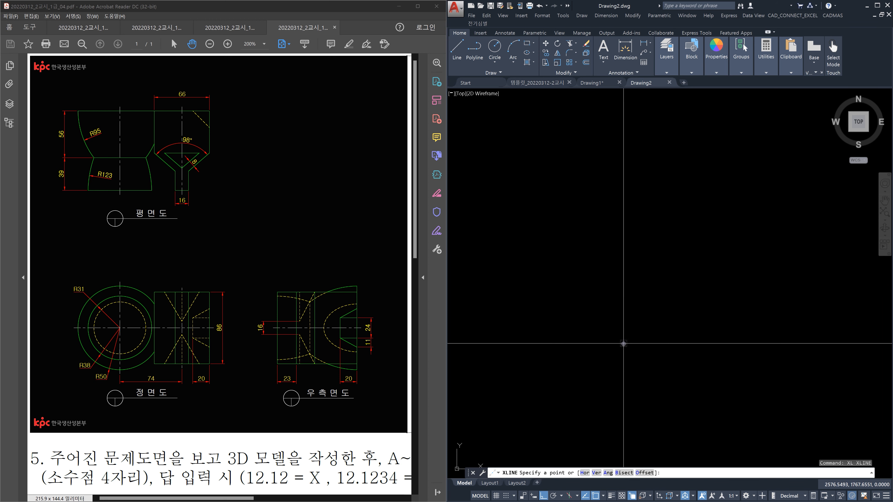
pyautogui.click(623, 343)
pyautogui.click(718, 329)
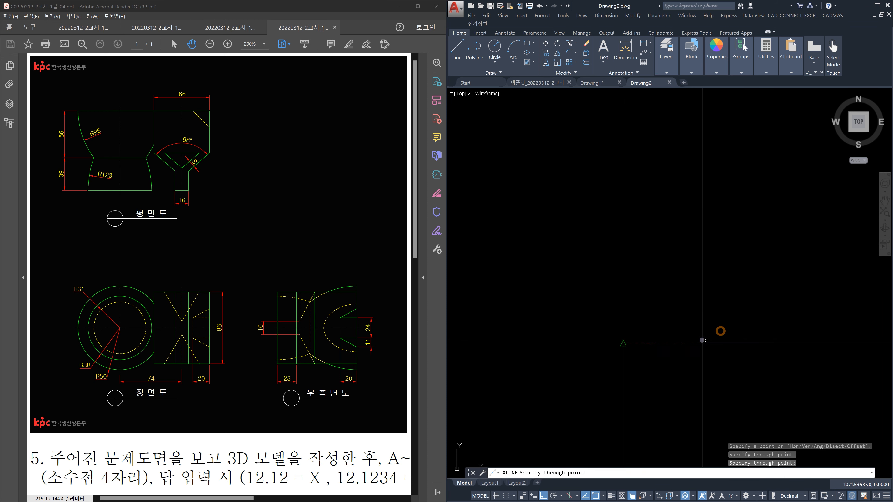
pyautogui.press('Escape')
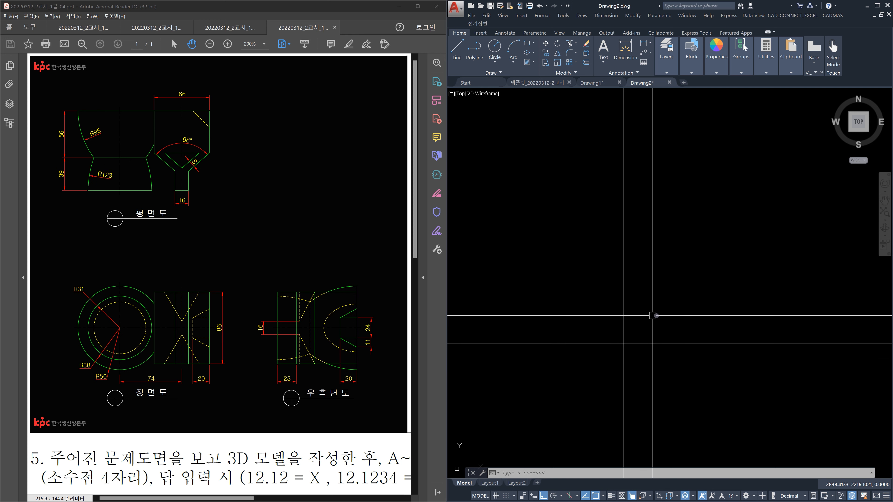
# Offset the vertical construction line 38 to its left
pyautogui.write('o')
pyautogui.press('Return')
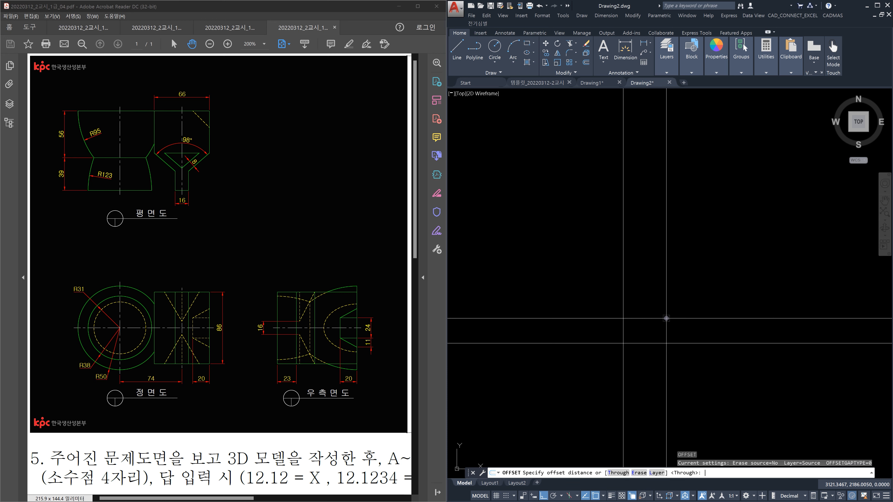
pyautogui.write('38')
pyautogui.press('Return')
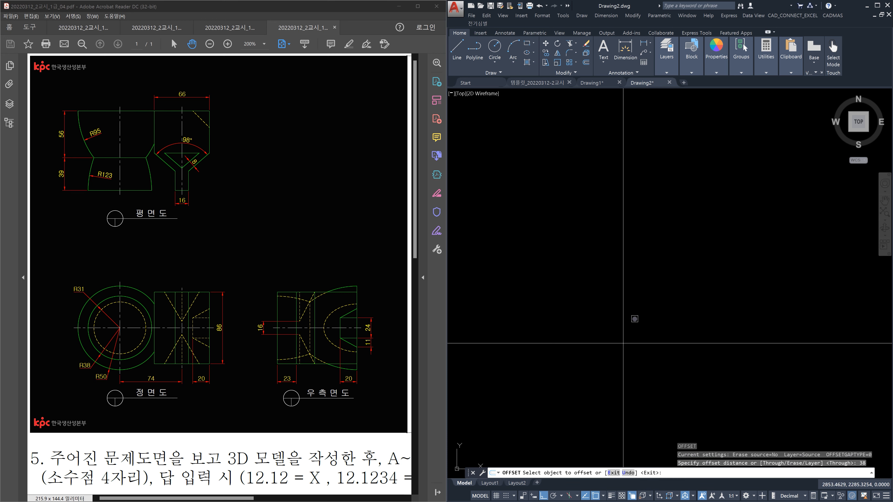
pyautogui.click(624, 323)
pyautogui.click(602, 320)
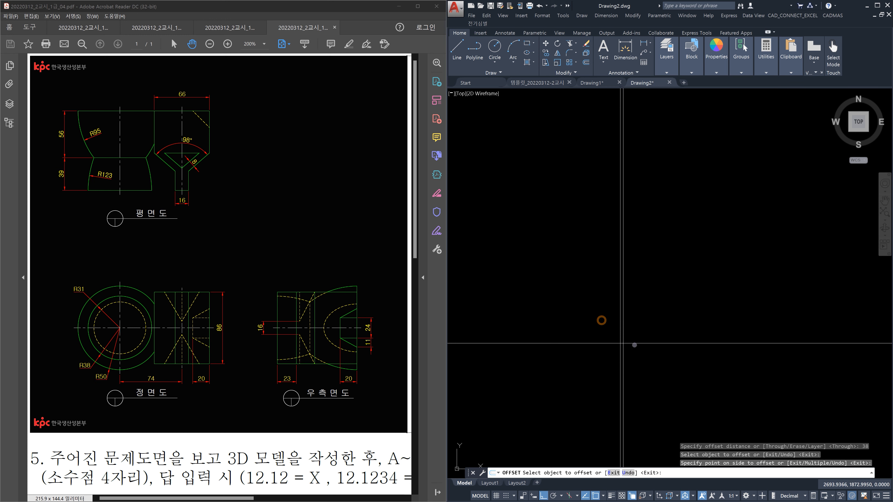
pyautogui.press('Escape')
pyautogui.scroll(5, 634, 345)
pyautogui.scroll(5, 580, 343)
pyautogui.moveTo(594, 323); pyautogui.dragTo(618, 400, button='middle')
pyautogui.scroll(2, 641, 393)
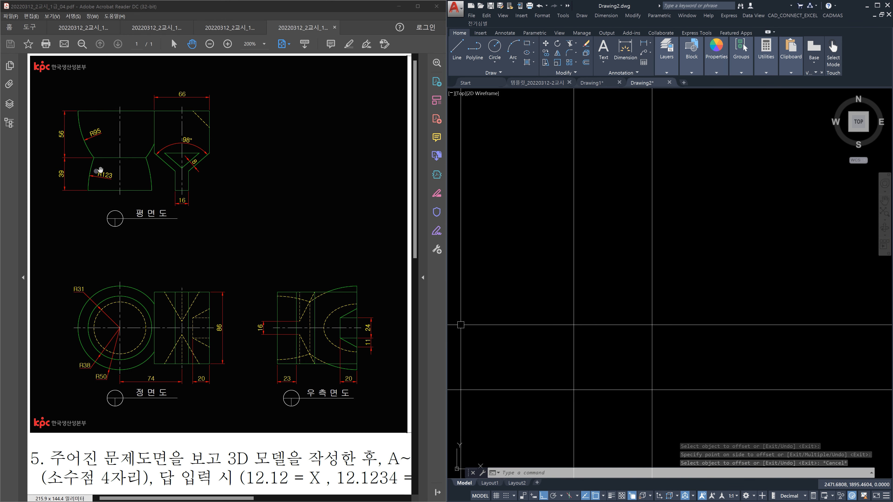
pyautogui.click(706, 356)
pyautogui.press('Escape')
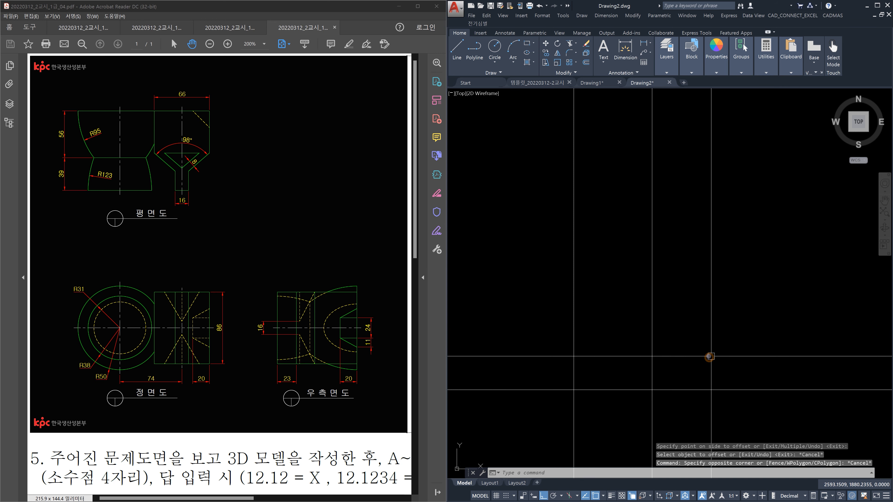
# Offset the horizontal construction line 39 upward
pyautogui.write('o')
pyautogui.press('Return')
pyautogui.write('39')
pyautogui.press('Return')
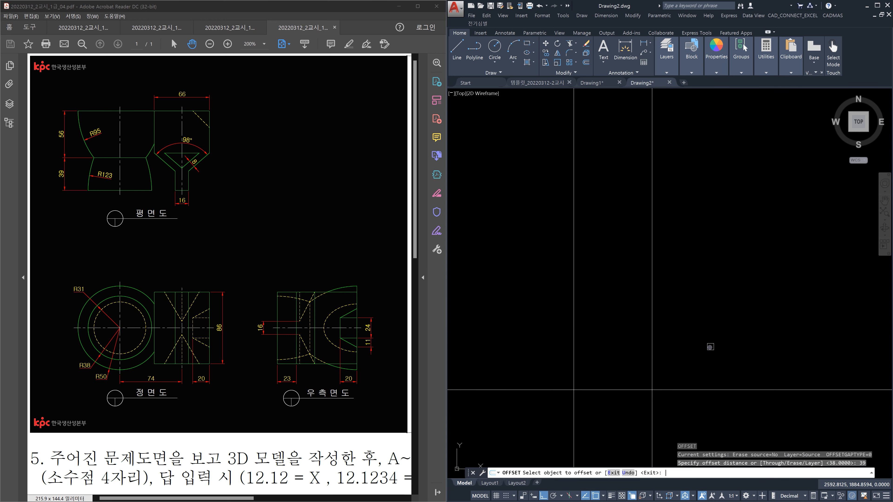
pyautogui.click(717, 389)
pyautogui.click(714, 349)
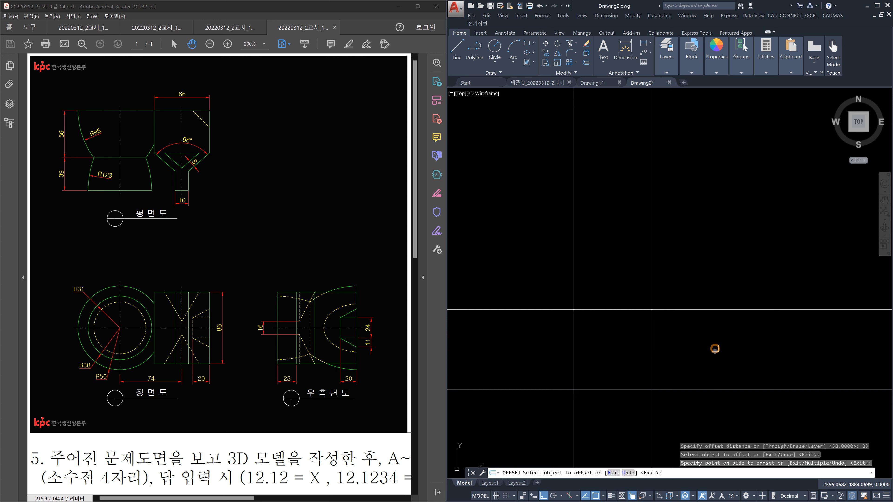
pyautogui.press('Escape')
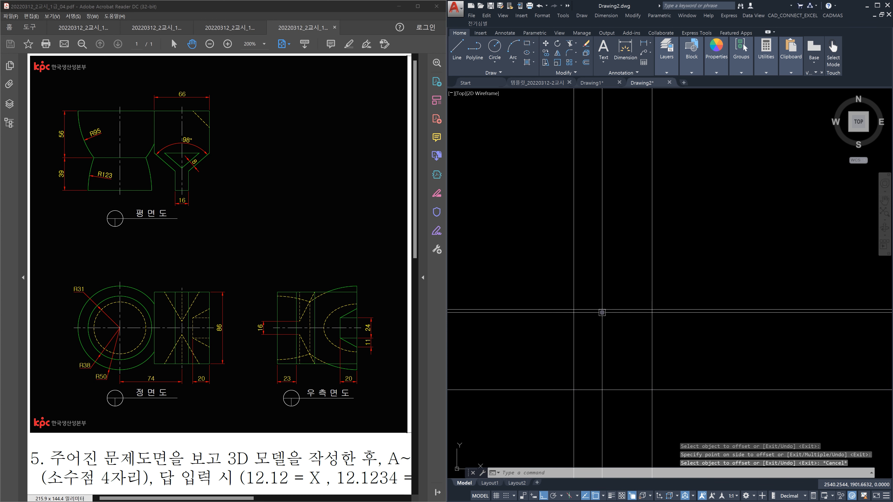
pyautogui.click(689, 320)
pyautogui.click(675, 296)
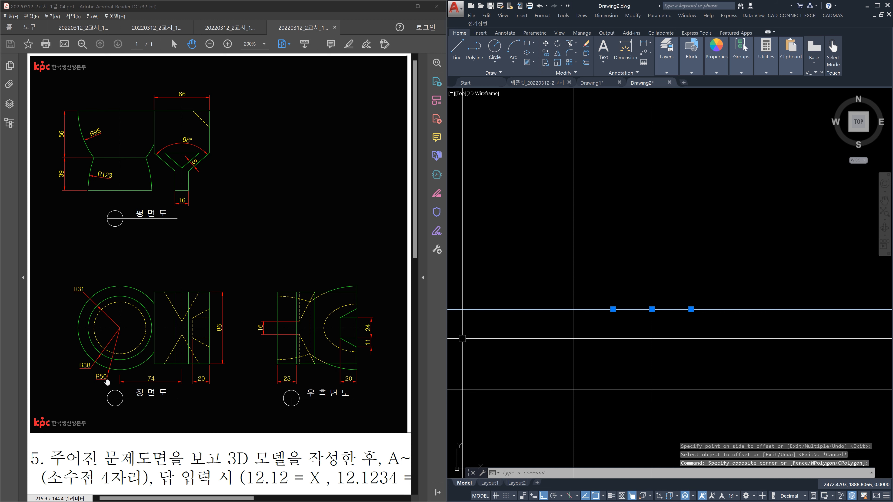
pyautogui.press('Escape')
pyautogui.press('Escape')
pyautogui.press('Escape')
# Offset the vertical axis line 31 to its left
pyautogui.write('o')
pyautogui.press('Return')
pyautogui.write('31')
pyautogui.press('Return')
pyautogui.click(652, 342)
pyautogui.click(624, 348)
pyautogui.press('Escape')
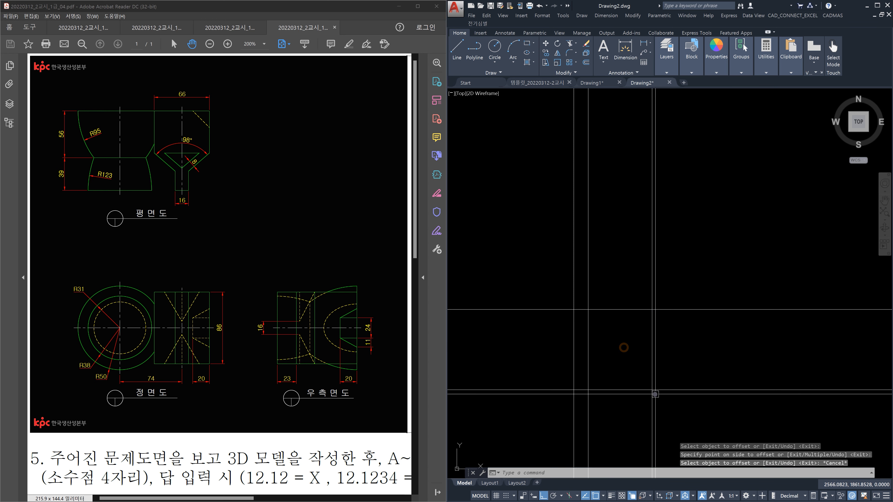
# Trim the axis line below the base line and the base line to the right of the axis, leaving a corner
pyautogui.write('tr')
pyautogui.press('Return')
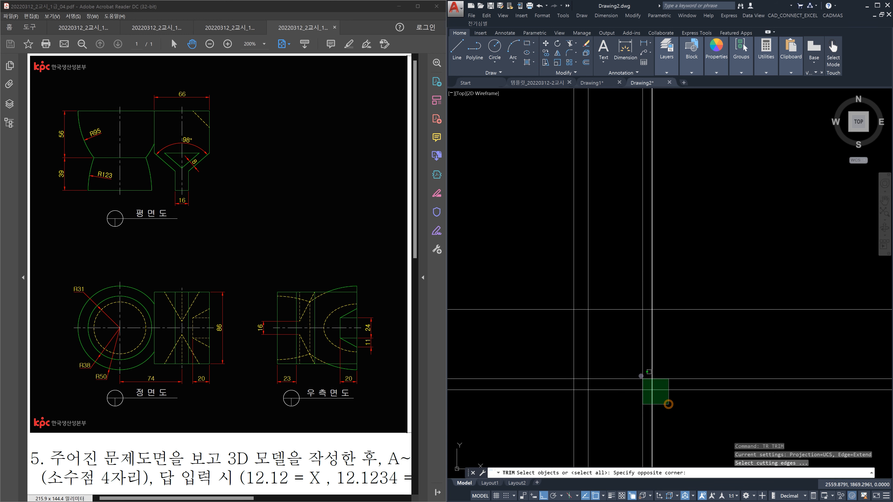
pyautogui.click(653, 409)
pyautogui.click(695, 395)
pyautogui.click(673, 345)
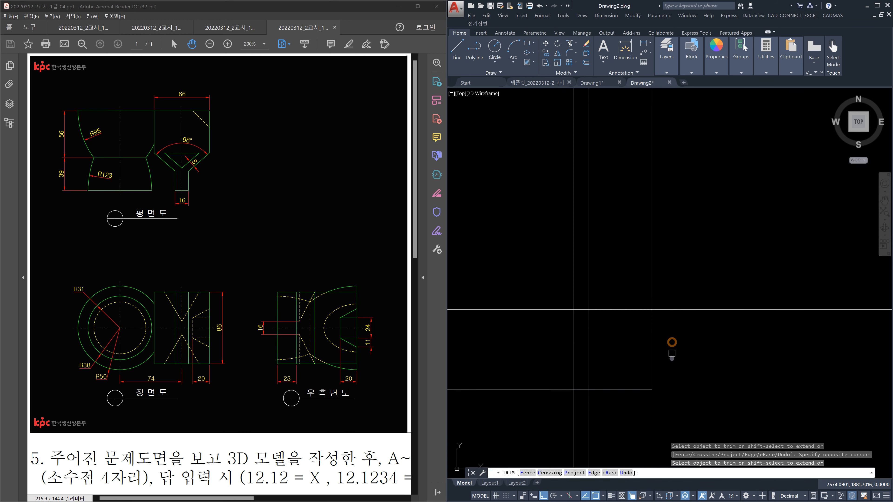
pyautogui.press('Escape')
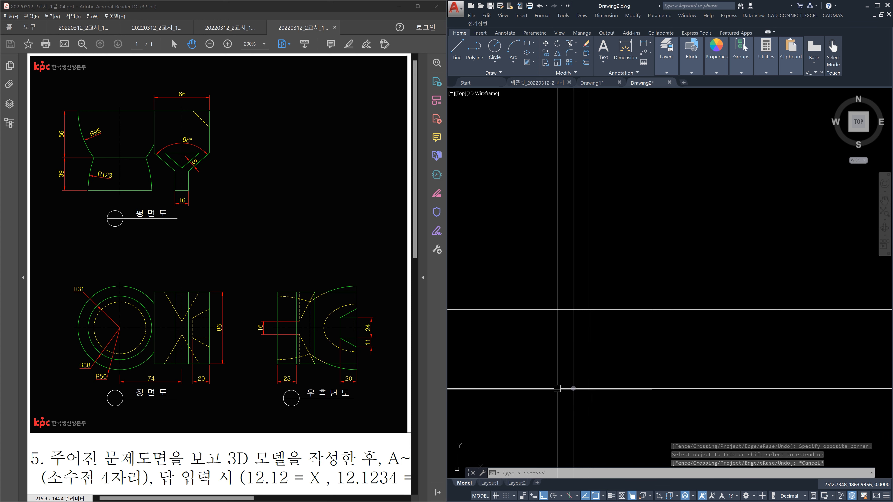
# Trim the base line left of the 38 offset line, and delete that offset line
pyautogui.click(574, 372)
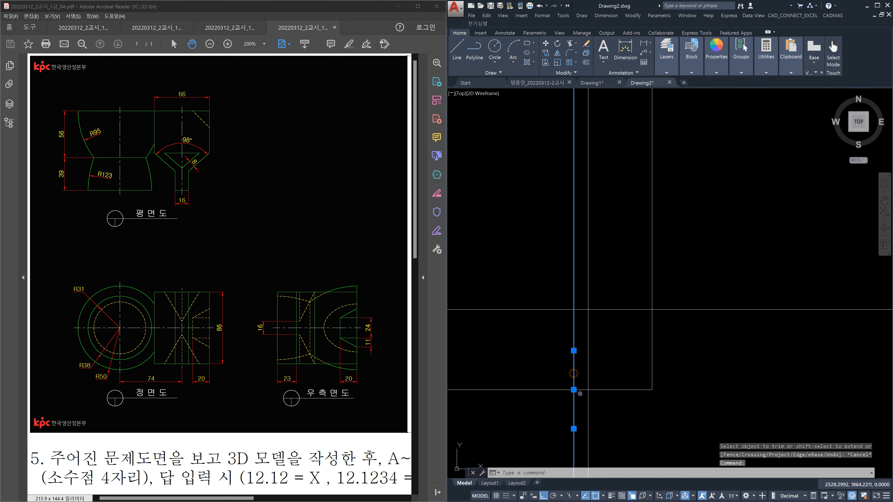
pyautogui.press('Escape')
pyautogui.write('tr')
pyautogui.press('Return')
pyautogui.click(572, 379)
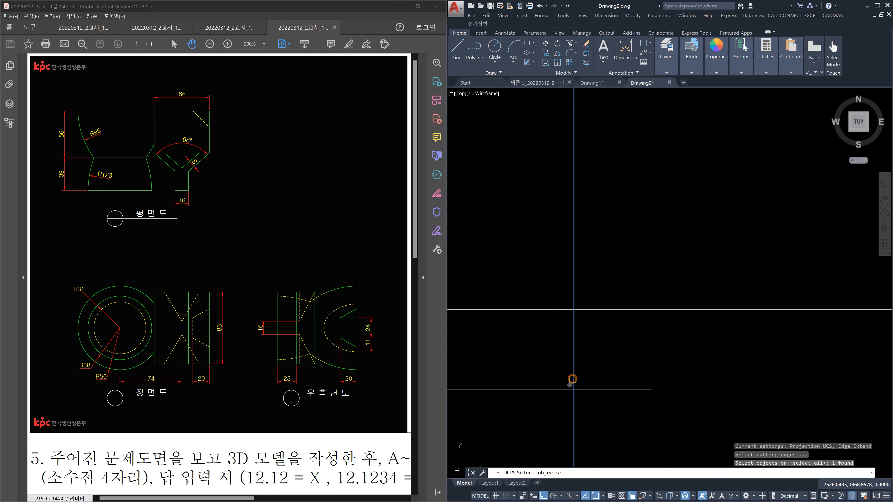
pyautogui.press('Return')
pyautogui.click(566, 389)
pyautogui.press('Escape')
pyautogui.moveTo(580, 405); pyautogui.dragTo(555, 400)
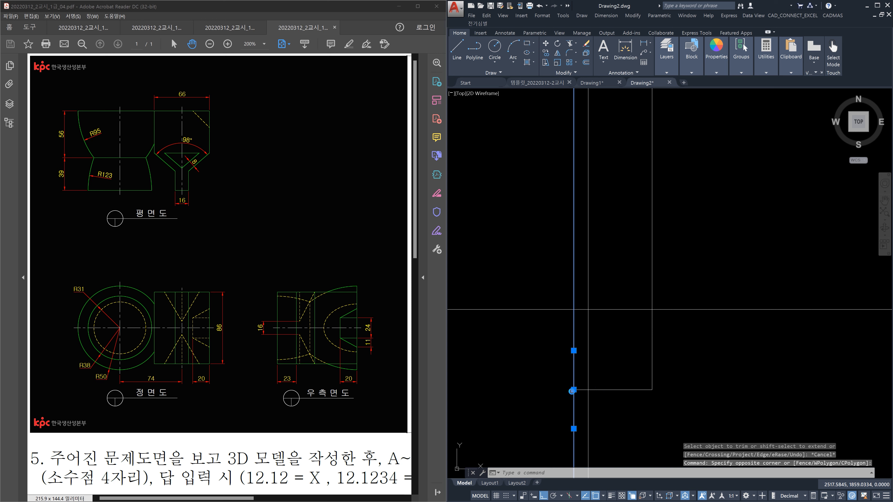
pyautogui.press('Delete')
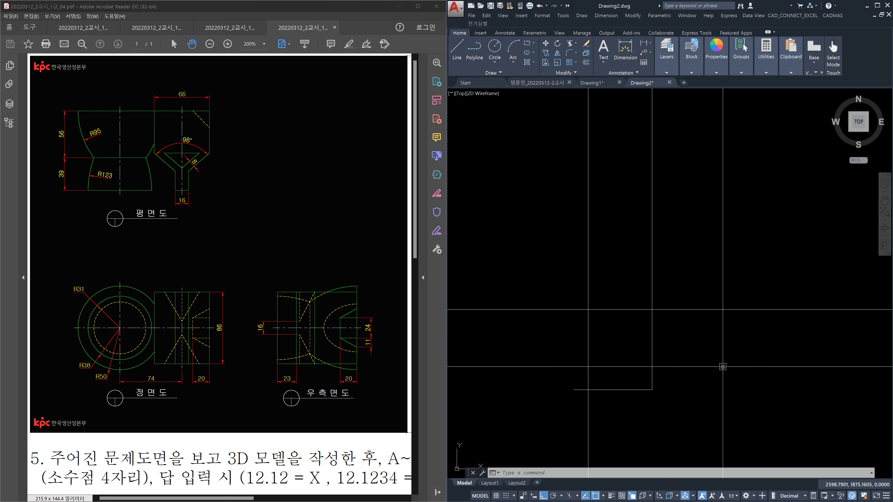
# Draw an arc of radius 123 from the intersection of the 31 and 39 offset lines to the base line's left end
pyautogui.write('a')
pyautogui.press('Return')
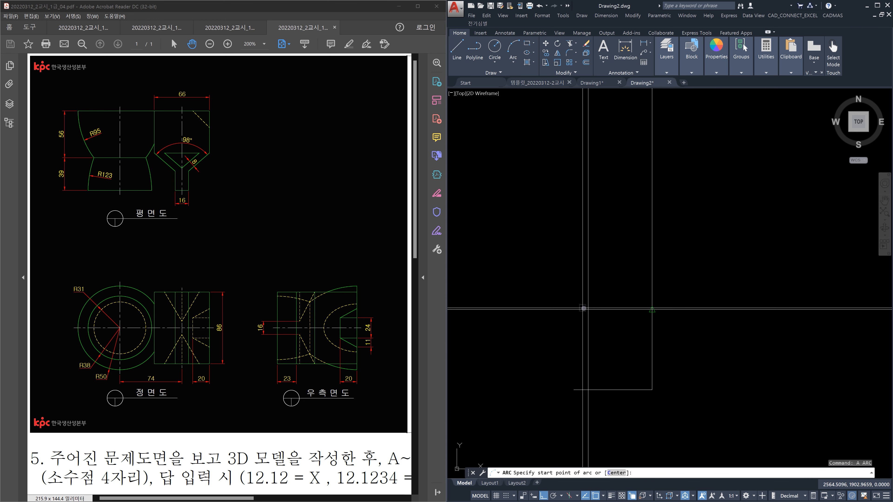
pyautogui.click(587, 310)
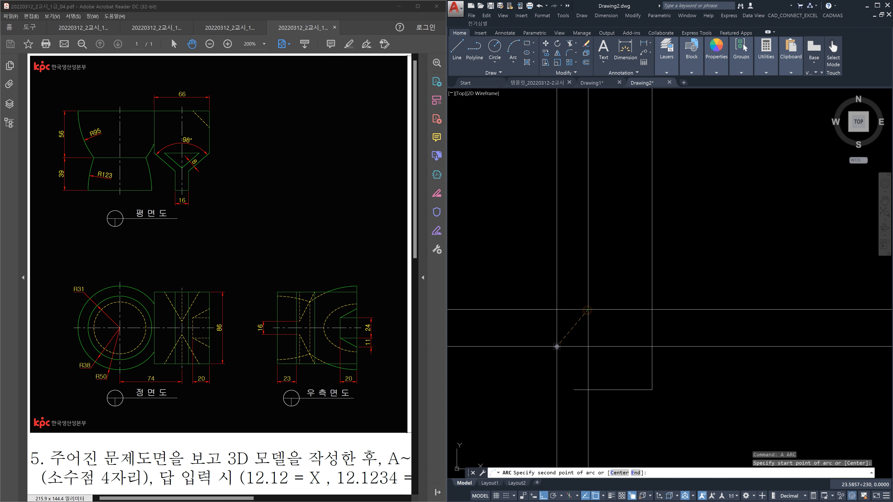
pyautogui.write('e')
pyautogui.press('Return')
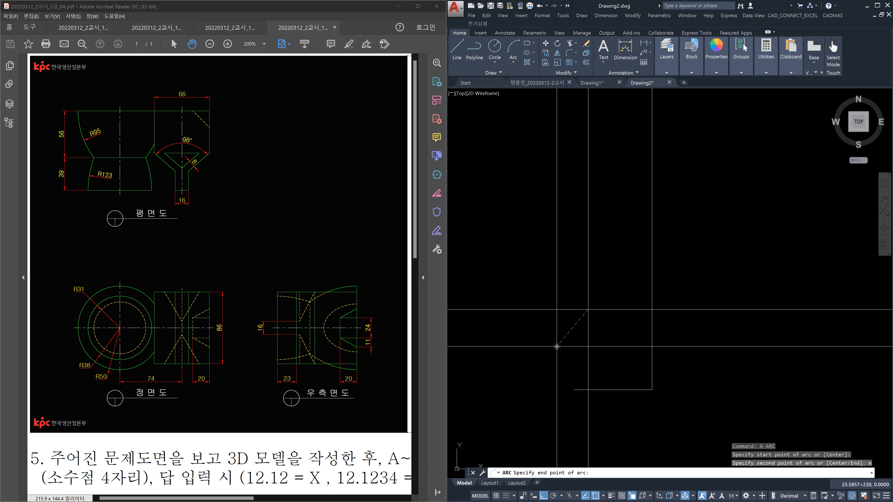
pyautogui.click(573, 389)
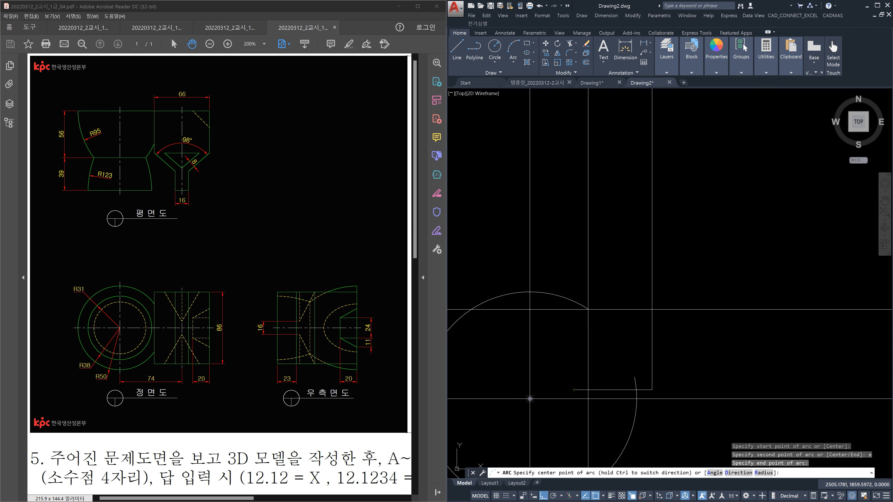
pyautogui.press('Return')
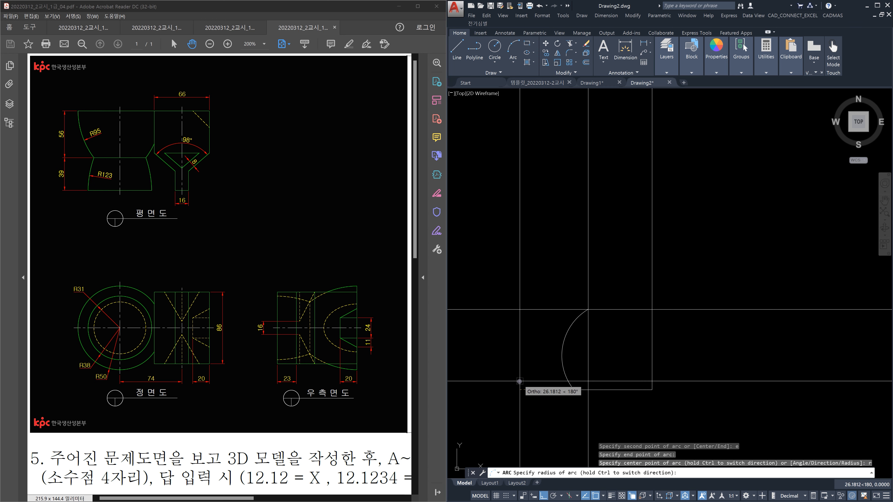
pyautogui.press('Return')
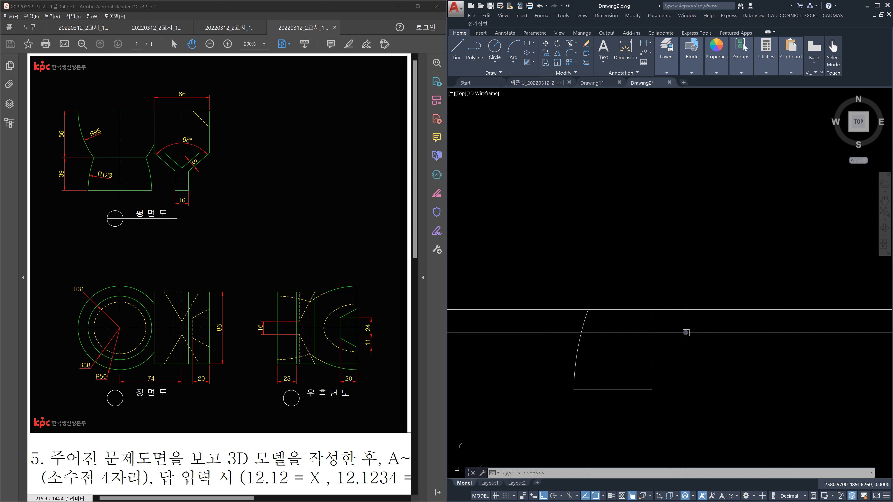
# Offset the horizontal line through the lower arc's upper end 56 upward
pyautogui.write('o')
pyautogui.press('Return')
pyautogui.write('56')
pyautogui.press('Return')
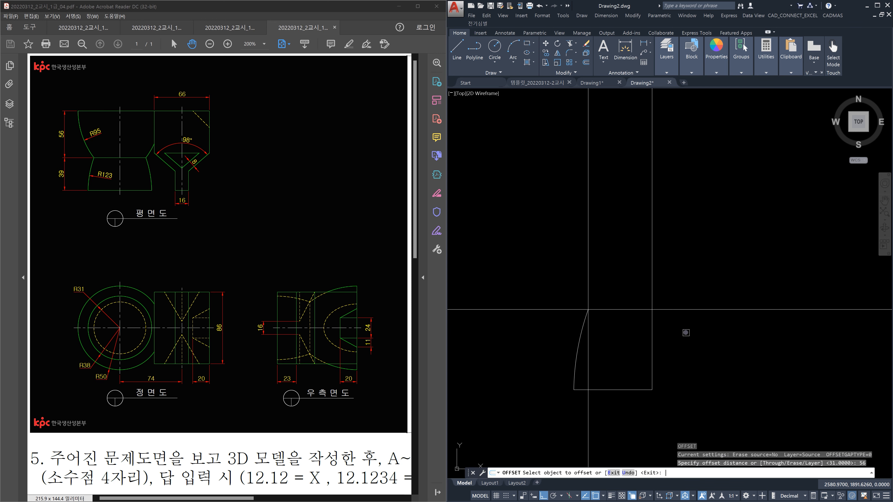
pyautogui.click(685, 310)
pyautogui.click(689, 274)
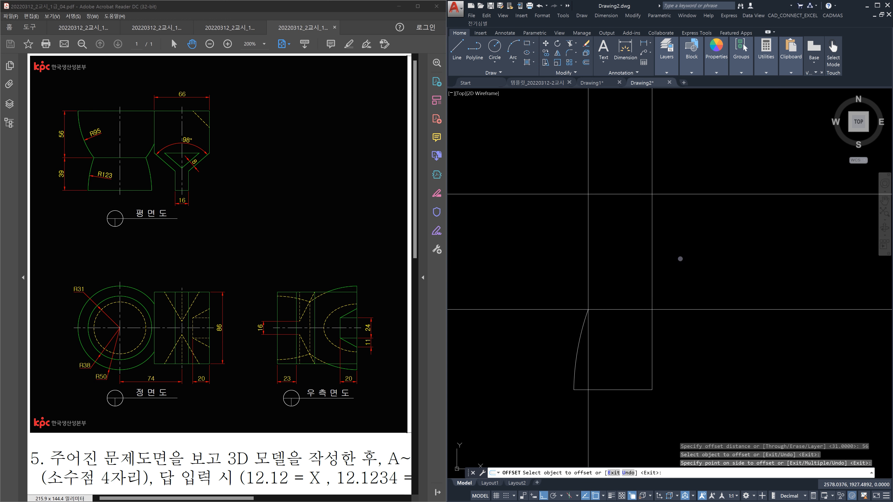
pyautogui.press('Escape')
# Trim the 56 offset line to the right of the axis and the axis line above it, leaving a corner
pyautogui.write('tr')
pyautogui.press('space')
pyautogui.click(669, 210)
pyautogui.click(635, 175)
pyautogui.press('space')
pyautogui.click(673, 203)
pyautogui.click(668, 186)
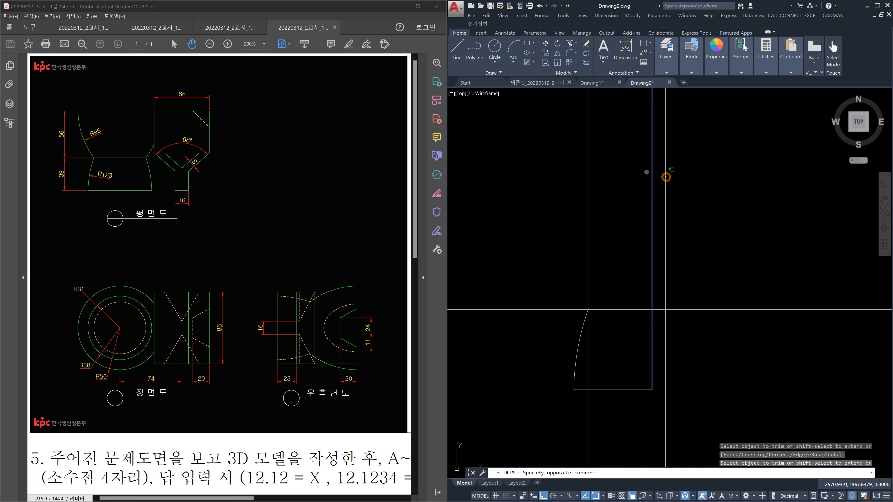
pyautogui.click(644, 172)
pyautogui.press('Escape')
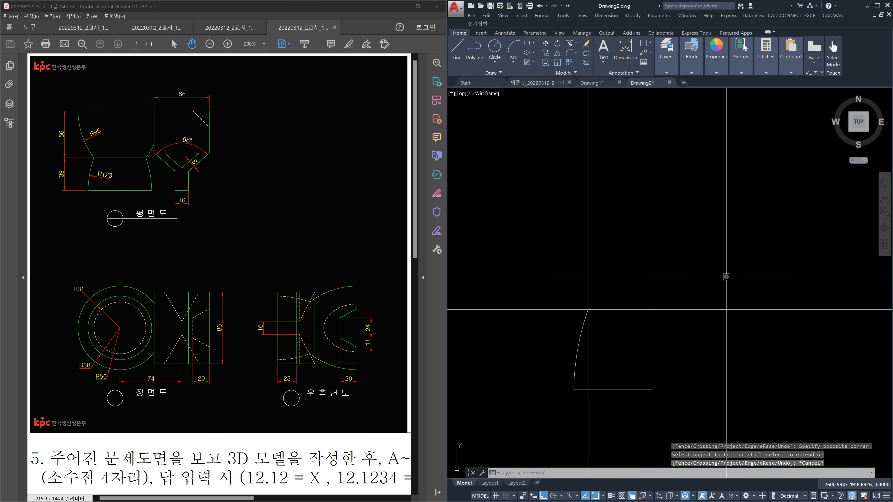
# Offset the vertical axis line 50 to its left
pyautogui.write('o')
pyautogui.press('space')
pyautogui.write('50')
pyautogui.press('space')
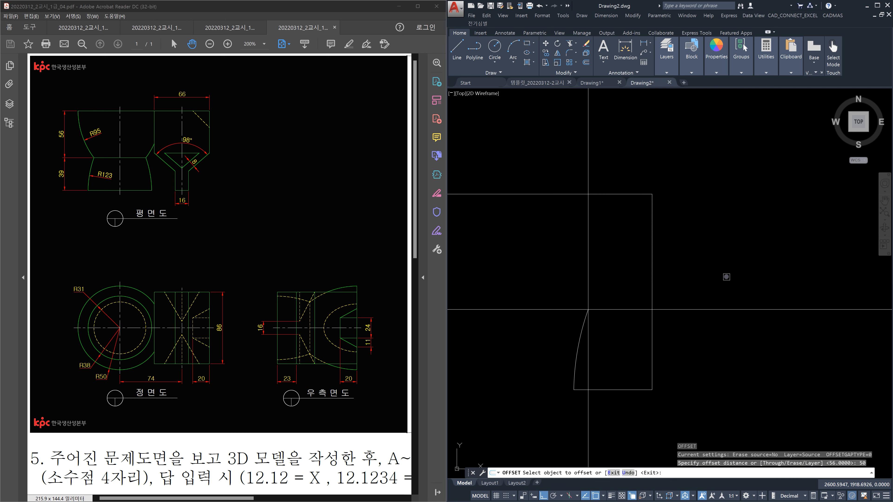
pyautogui.click(651, 265)
pyautogui.click(534, 255)
pyautogui.press('Escape')
pyautogui.press('Escape')
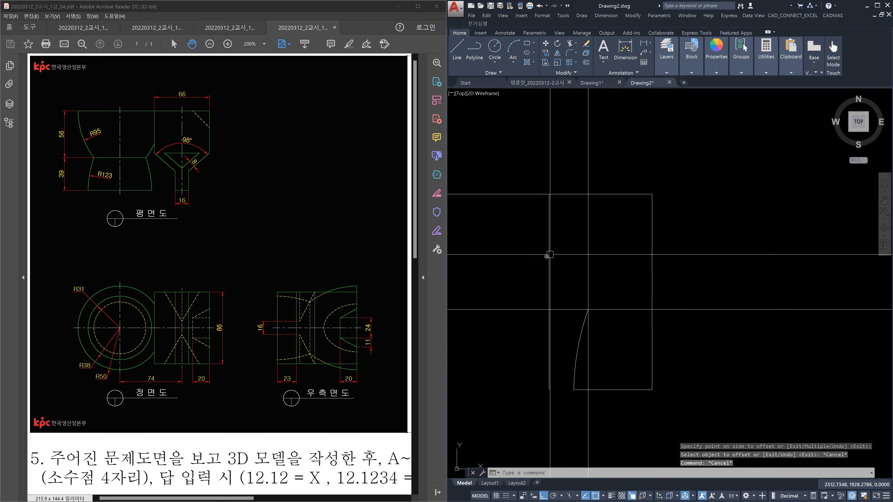
# Trim the profile's top line left of the 50 offset line, and delete that offset line
pyautogui.write('tr')
pyautogui.press('space')
pyautogui.click(563, 243)
pyautogui.click(538, 233)
pyautogui.press('space')
pyautogui.click(536, 219)
pyautogui.click(525, 175)
pyautogui.press('Escape')
pyautogui.scroll(-2, 603, 222)
pyautogui.moveTo(625, 233); pyautogui.dragTo(643, 277, button='middle')
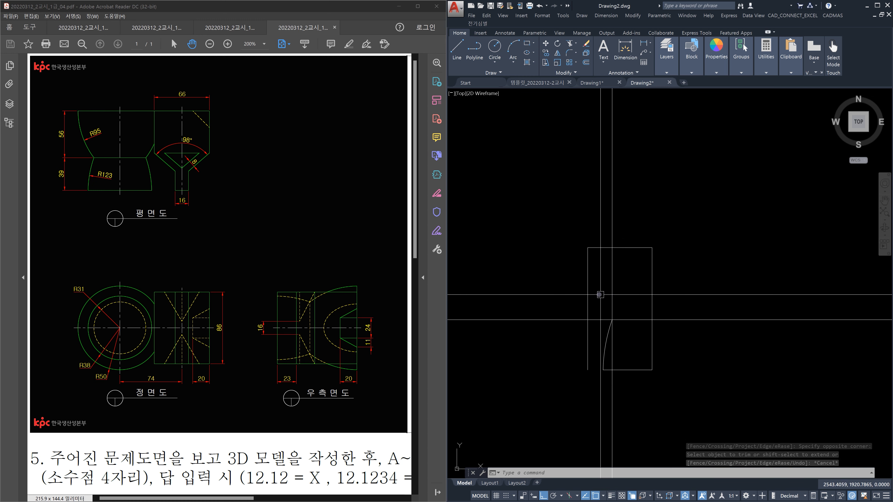
pyautogui.click(587, 281)
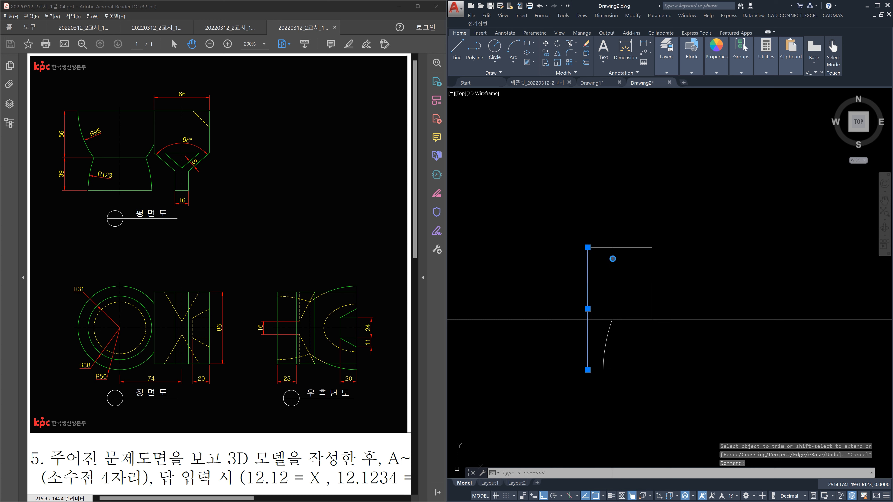
pyautogui.press('Delete')
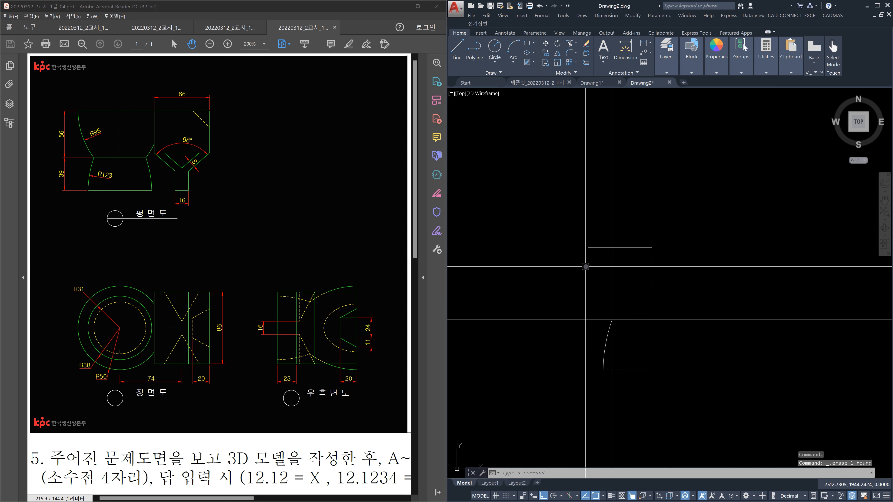
# Draw a construction circle of radius 95 centred on the top line's left end
pyautogui.write('c')
pyautogui.press('Return')
pyautogui.click(588, 247)
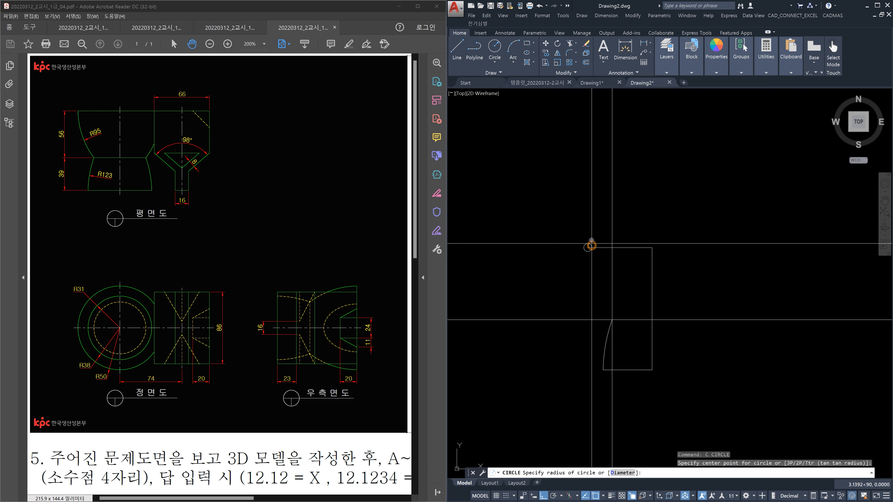
pyautogui.write('95')
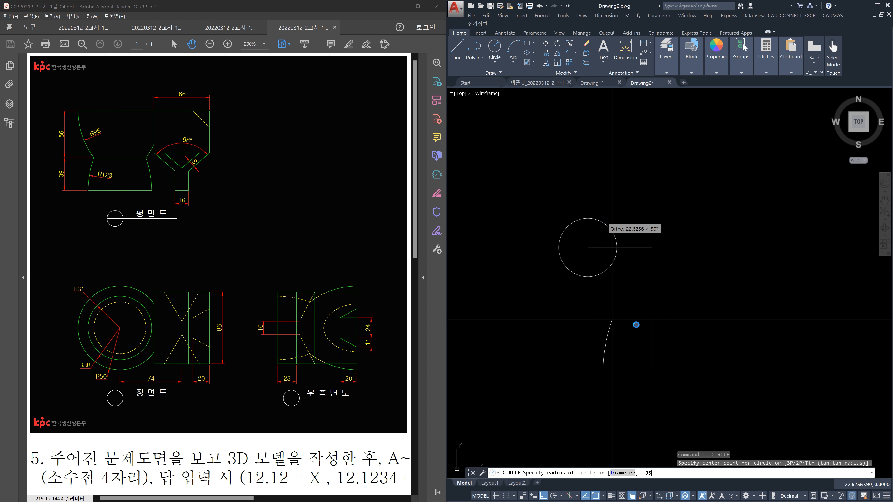
pyautogui.press('Return')
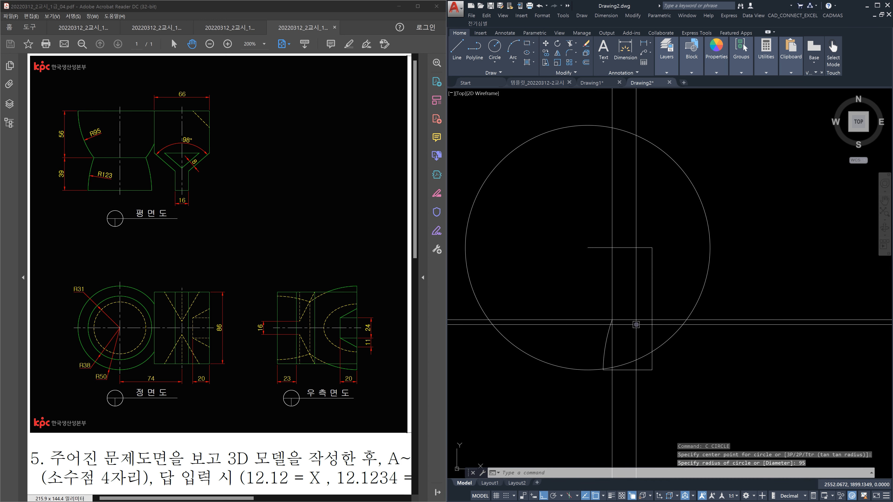
# Draw two more radius 95 circles, centred on the lower arc's upper end and on the first two circles' right-hand intersection
pyautogui.press('Return')
pyautogui.click(612, 319)
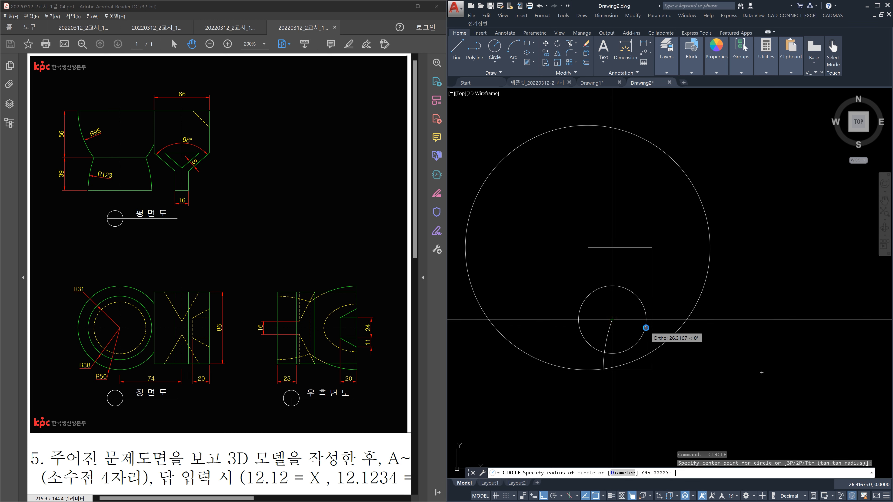
pyautogui.press('Return')
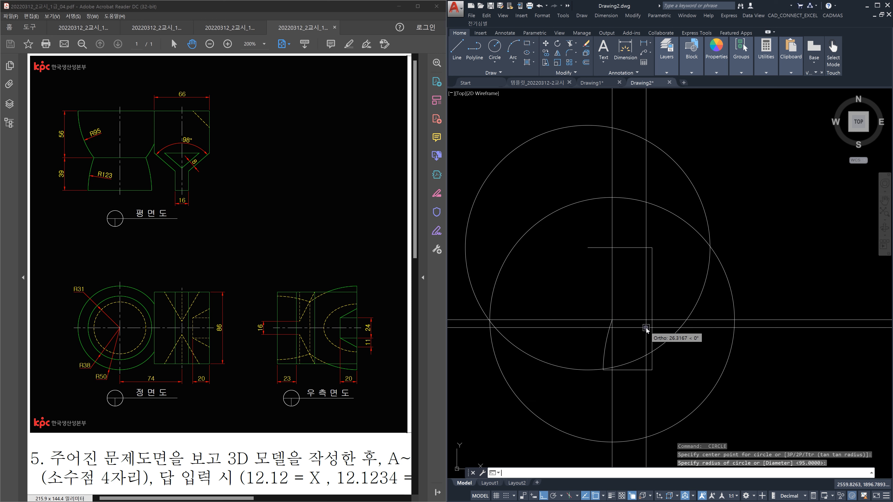
pyautogui.press('Return')
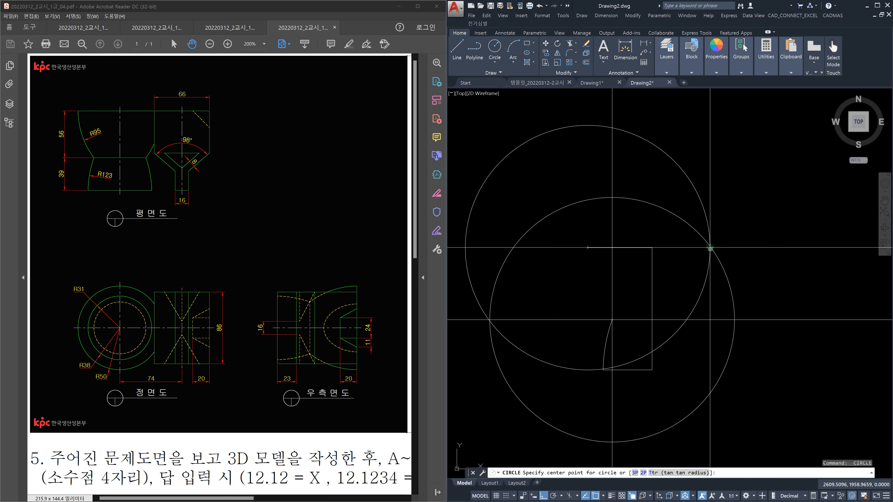
pyautogui.click(710, 249)
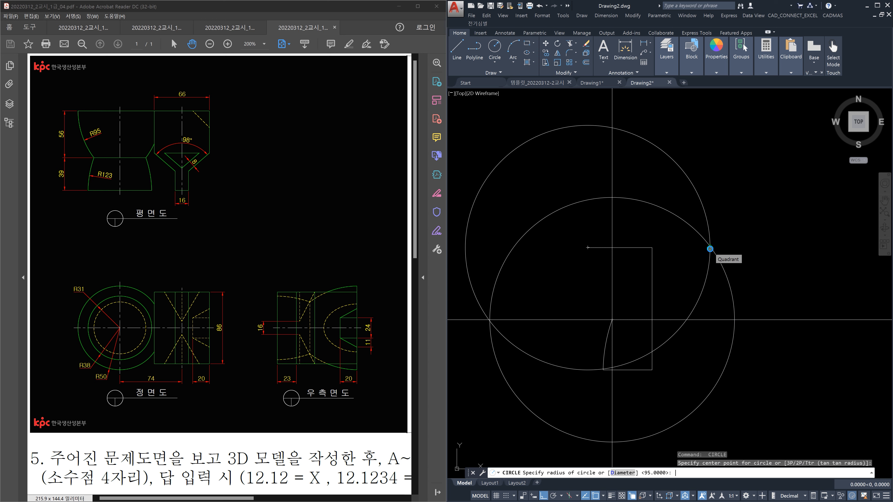
pyautogui.press('Return')
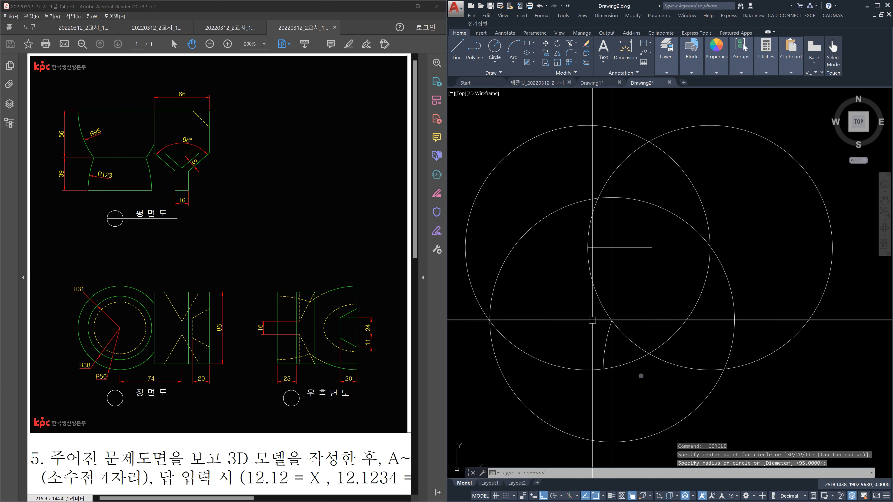
# Delete the three radius 95 construction circles
pyautogui.click(770, 267)
pyautogui.click(702, 223)
pyautogui.click(722, 164)
pyautogui.click(694, 116)
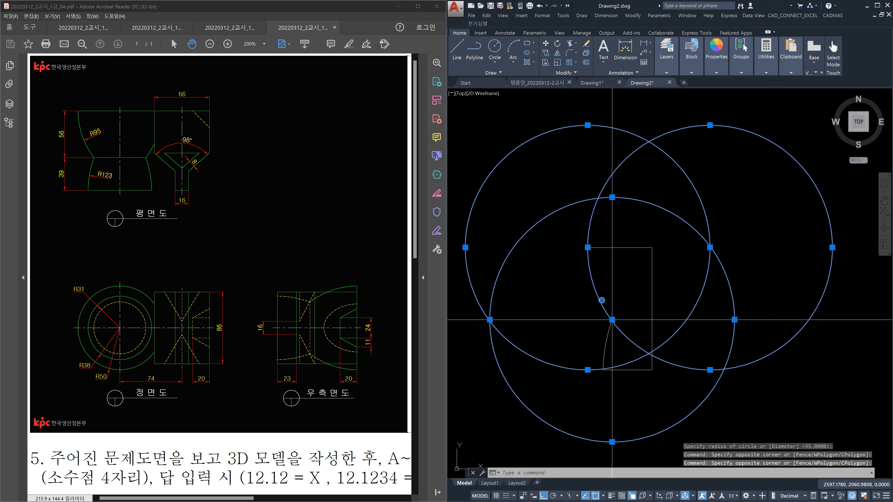
pyautogui.press('Delete')
# Draw an arc of radius 95 from the top line's left end to the lower arc's upper end
pyautogui.scroll(3, 603, 297)
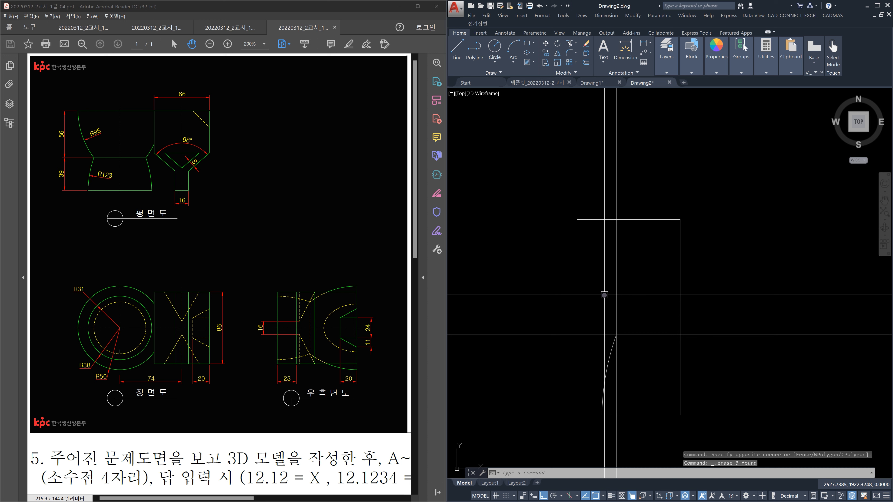
pyautogui.write('a')
pyautogui.press('Return')
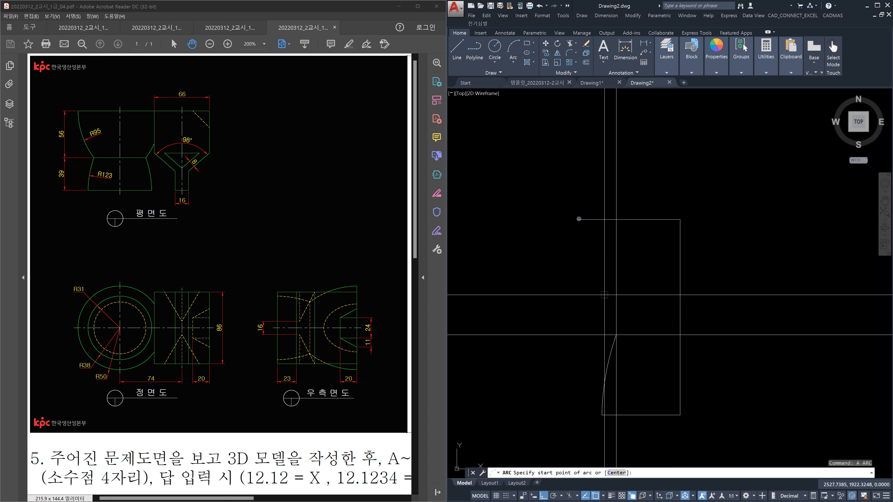
pyautogui.click(577, 215)
pyautogui.write('e')
pyautogui.press('Return')
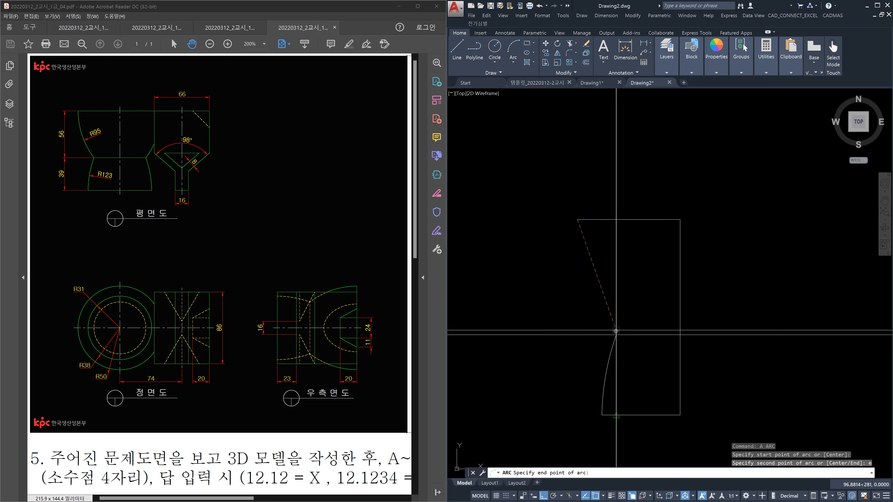
pyautogui.click(616, 334)
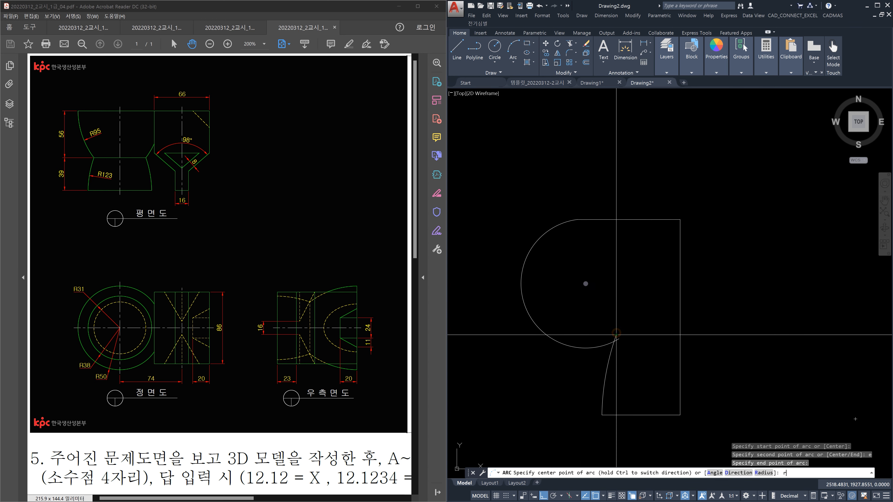
pyautogui.write('r')
pyautogui.press('Return')
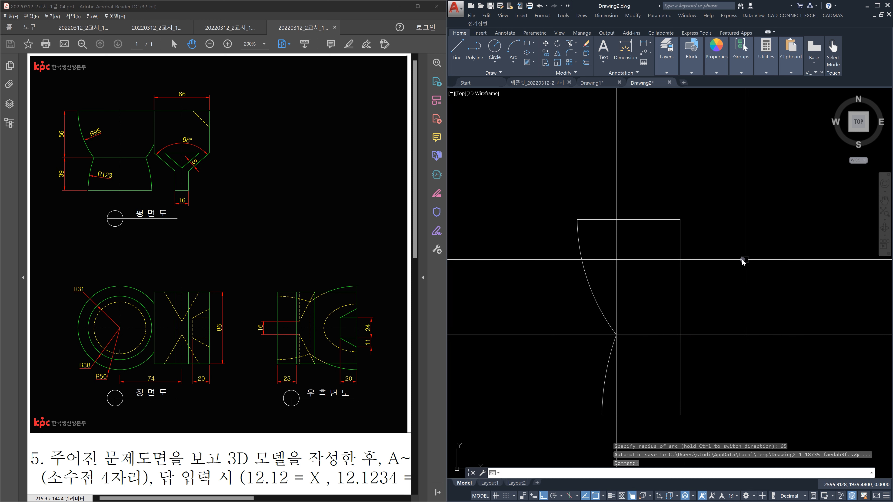
# Delete the horizontal and vertical construction lines that cross where the two arcs meet
pyautogui.click(776, 389)
pyautogui.click(751, 260)
pyautogui.click(674, 185)
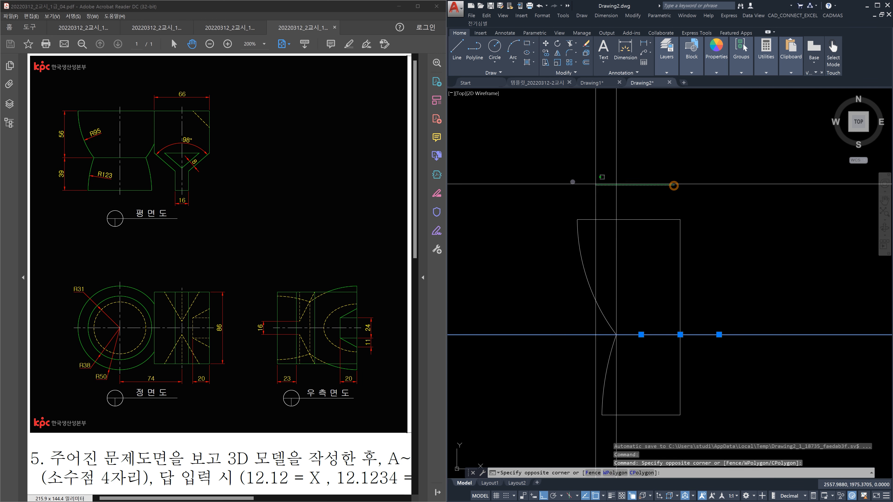
pyautogui.click(595, 183)
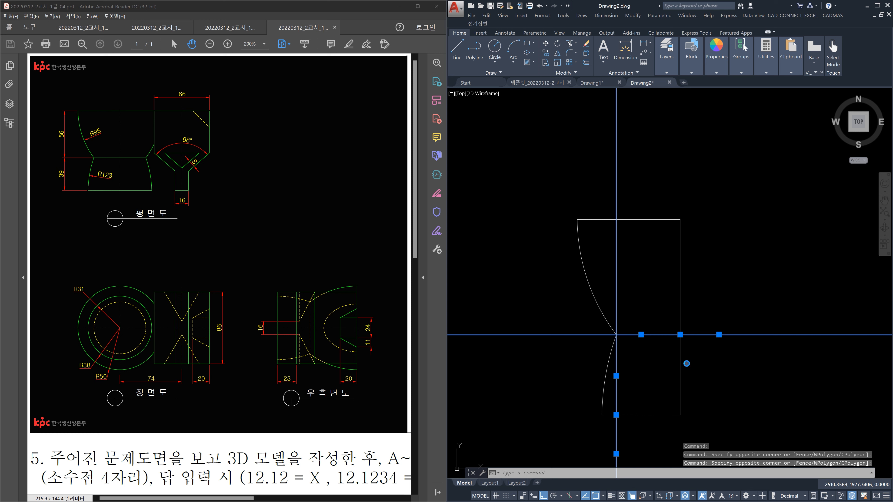
pyautogui.press('Delete')
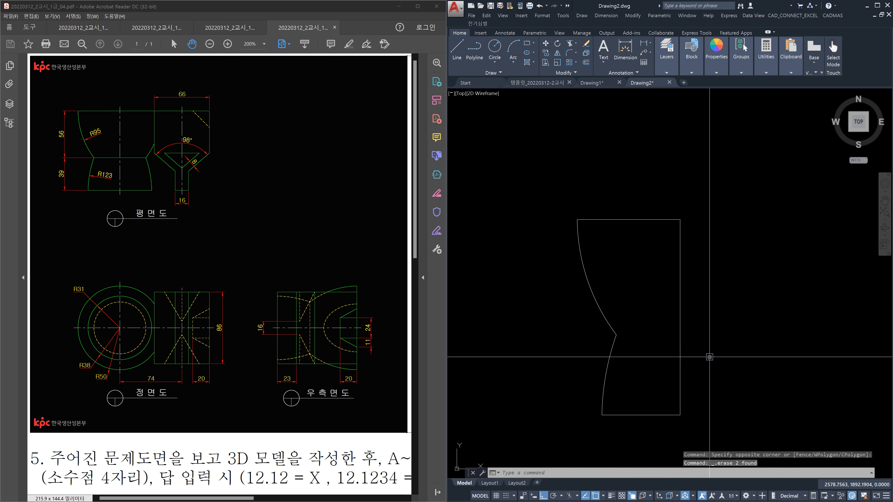
# Join the three straight edges and two arcs of the half profile into one closed polyline
pyautogui.write('j')
pyautogui.press('Return')
pyautogui.click(557, 194)
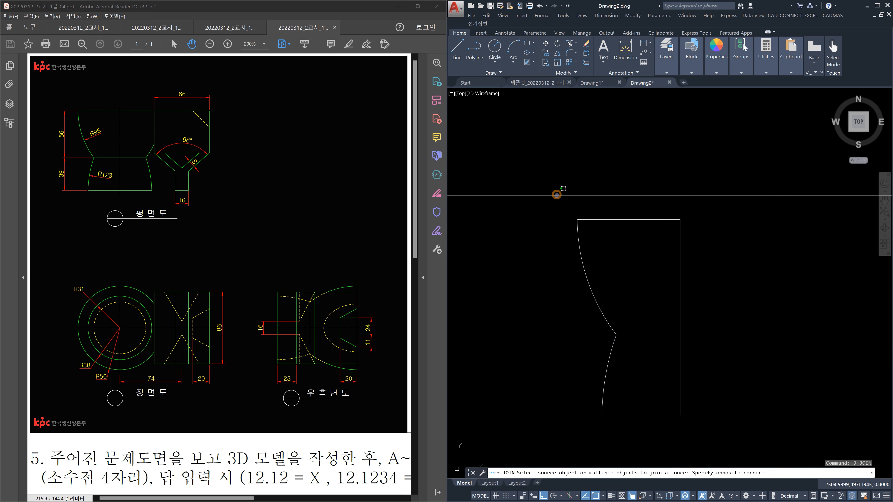
pyautogui.click(710, 433)
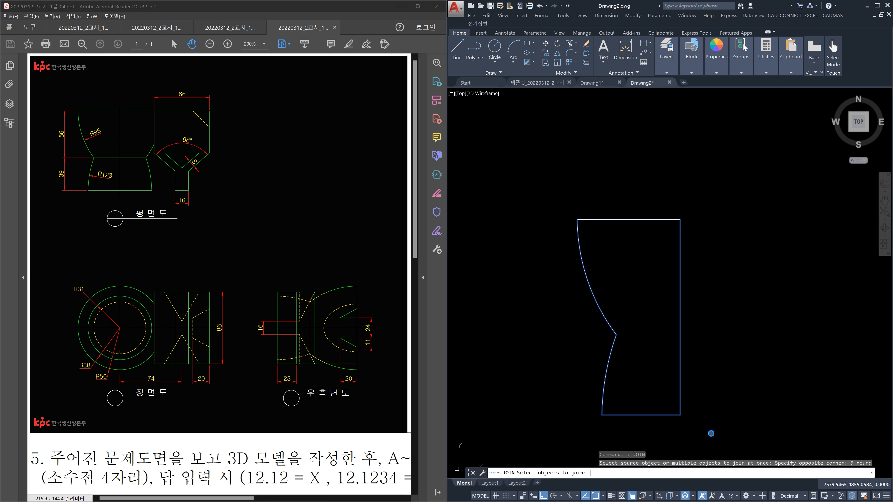
pyautogui.press('Return')
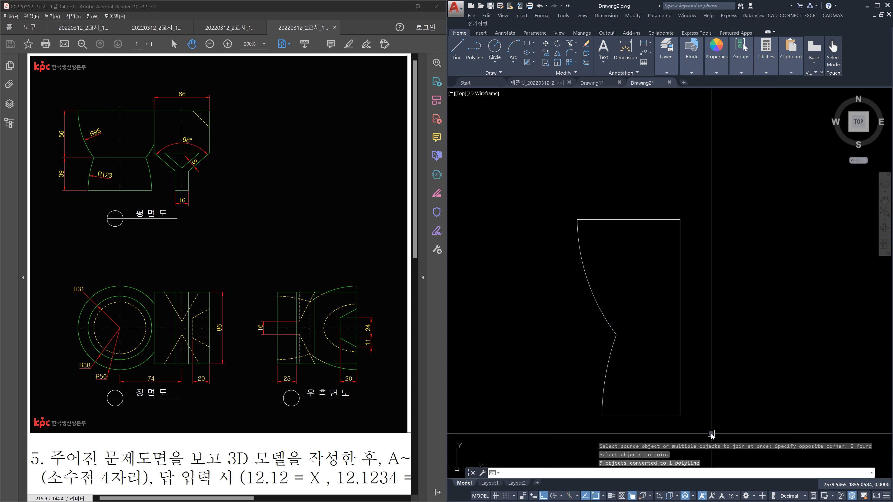
pyautogui.click(679, 391)
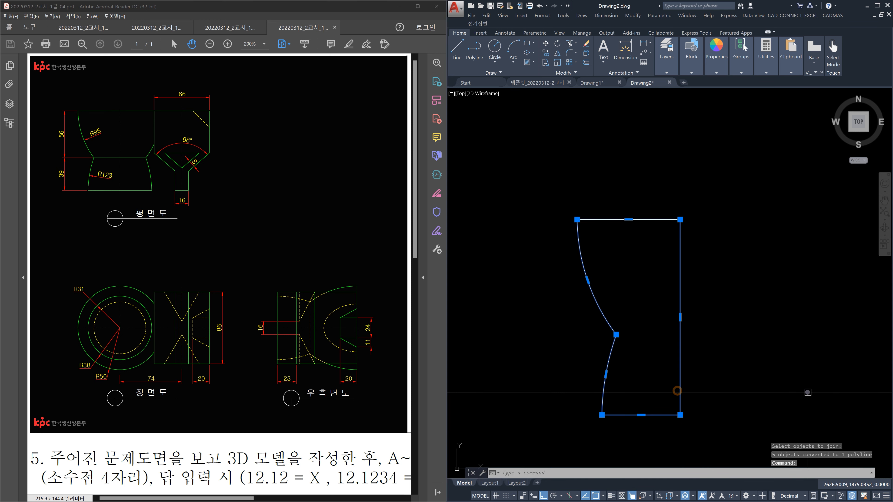
pyautogui.moveTo(803, 366); pyautogui.dragTo(719, 346, button='middle')
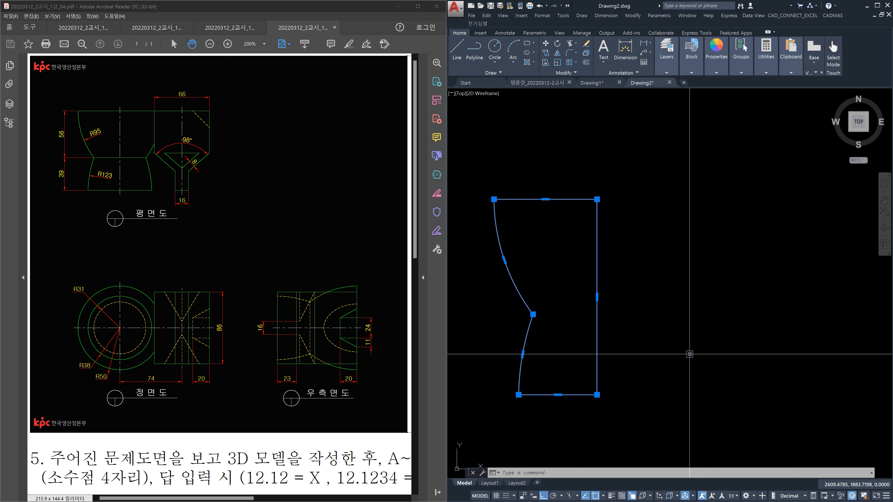
pyautogui.press('Escape')
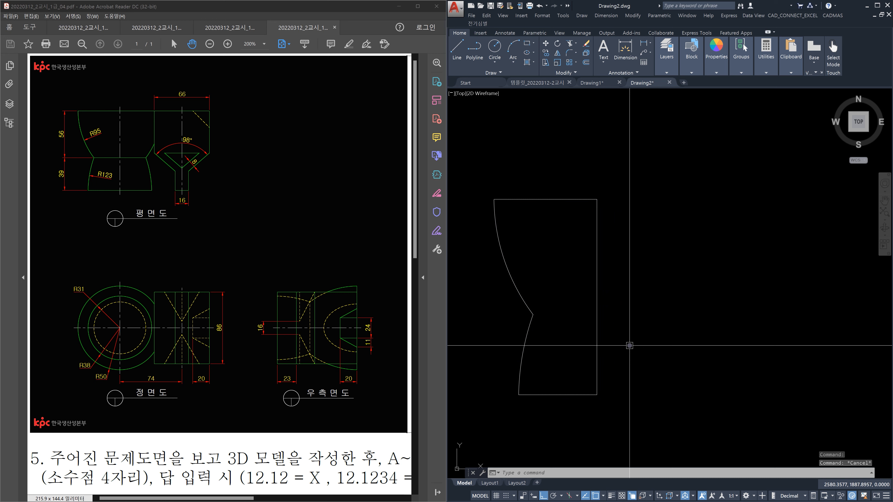
# Draw horizontal construction lines through the lower right and upper right corners of the half profile
pyautogui.write('xl')
pyautogui.press('Return')
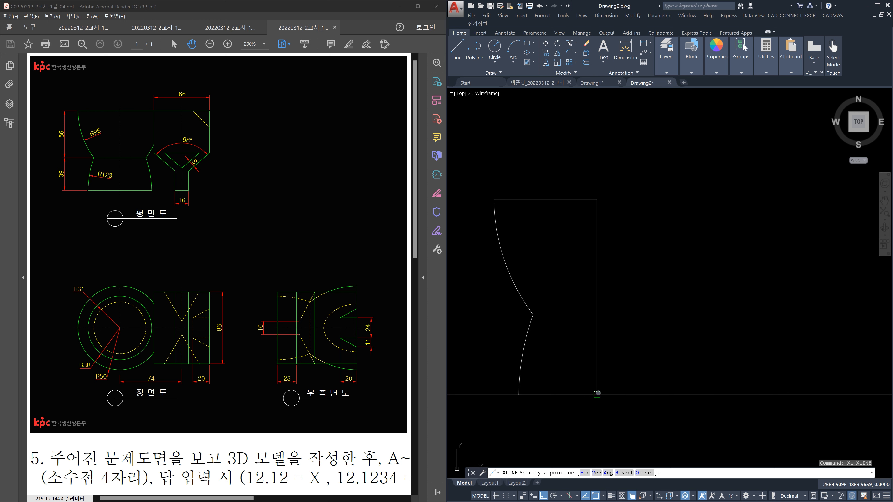
pyautogui.click(597, 394)
pyautogui.click(721, 408)
pyautogui.press('Escape')
pyautogui.press('space')
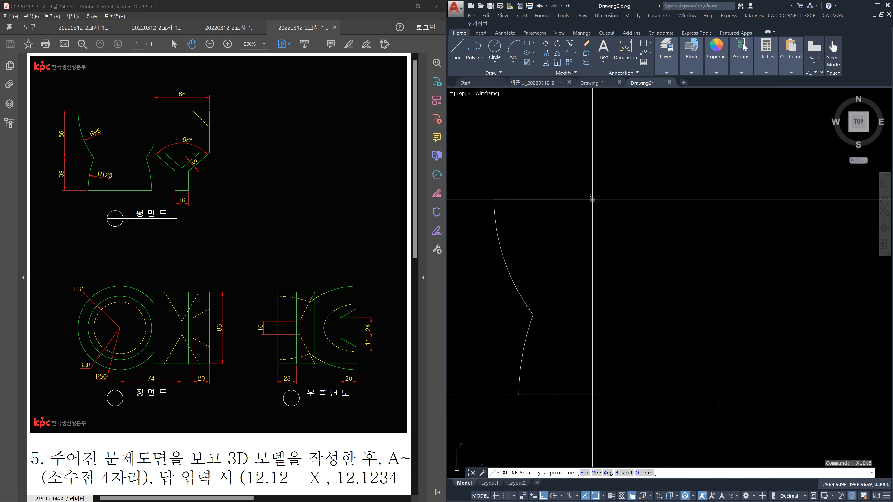
pyautogui.click(591, 201)
pyautogui.click(749, 214)
pyautogui.press('Escape')
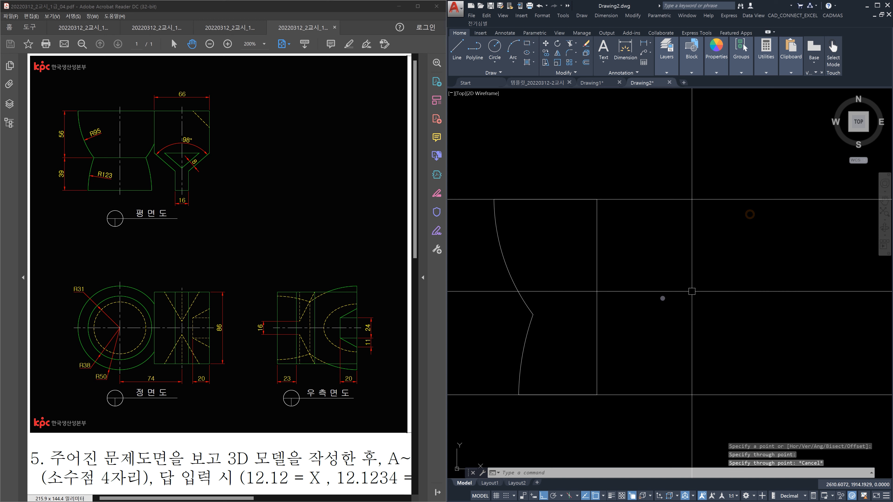
pyautogui.write('x')
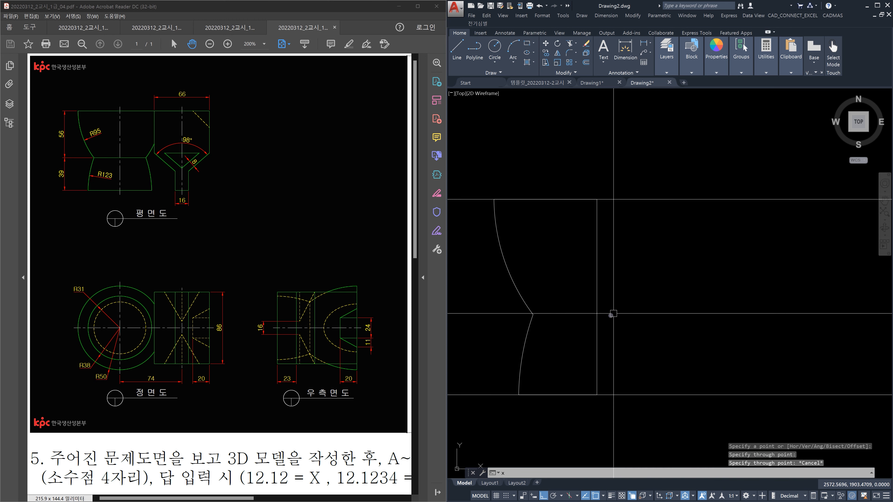
pyautogui.write('ll')
pyautogui.press('Return')
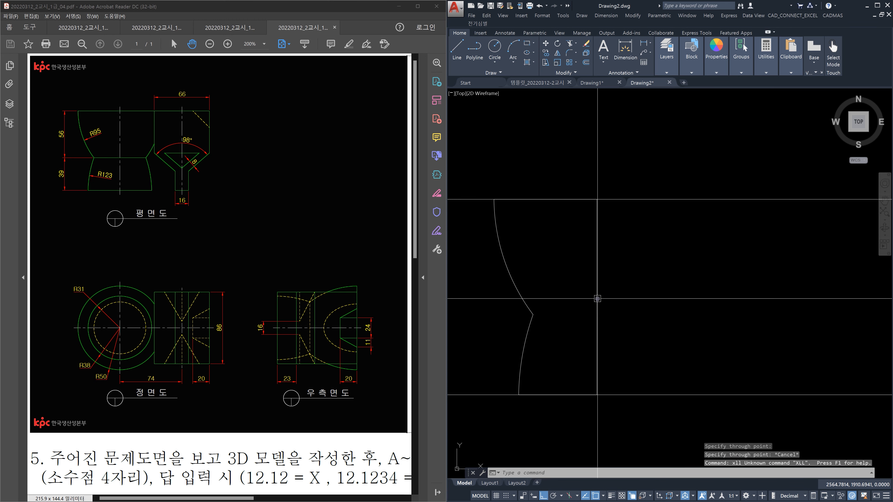
pyautogui.click(597, 299)
pyautogui.press('Escape')
# Draw a vertical construction line along the half profile's straight right edge
pyautogui.write('xl')
pyautogui.press('Return')
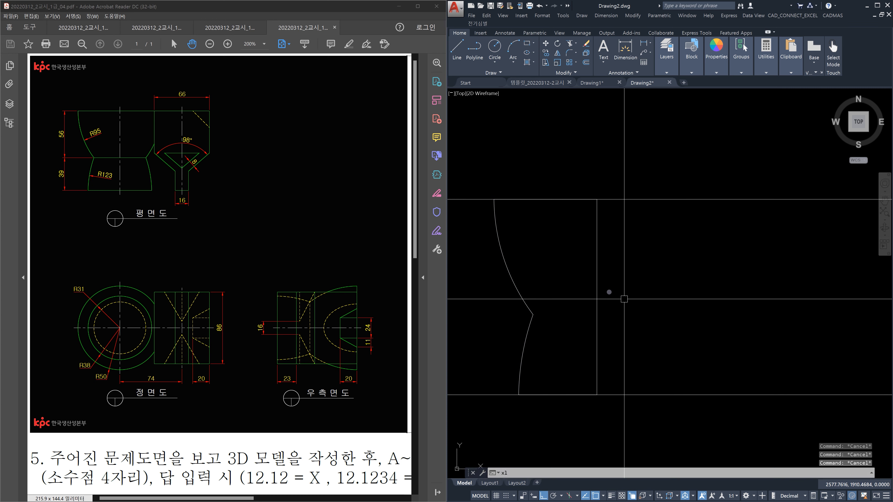
pyautogui.click(597, 277)
pyautogui.press('Escape')
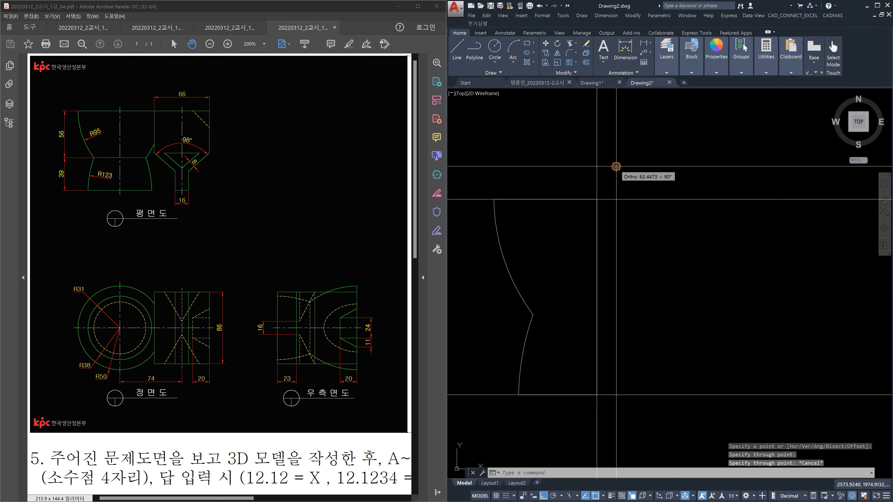
# Move the vertical construction line 74 to the right of the half profile's straight edge
pyautogui.write('m')
pyautogui.press('Return')
pyautogui.click(617, 160)
pyautogui.click(584, 146)
pyautogui.press('Return')
pyautogui.click(559, 150)
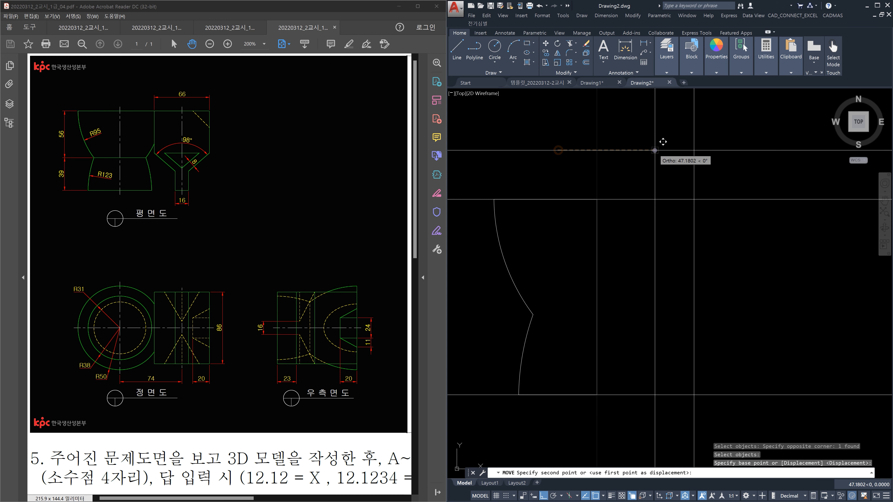
pyautogui.write('74')
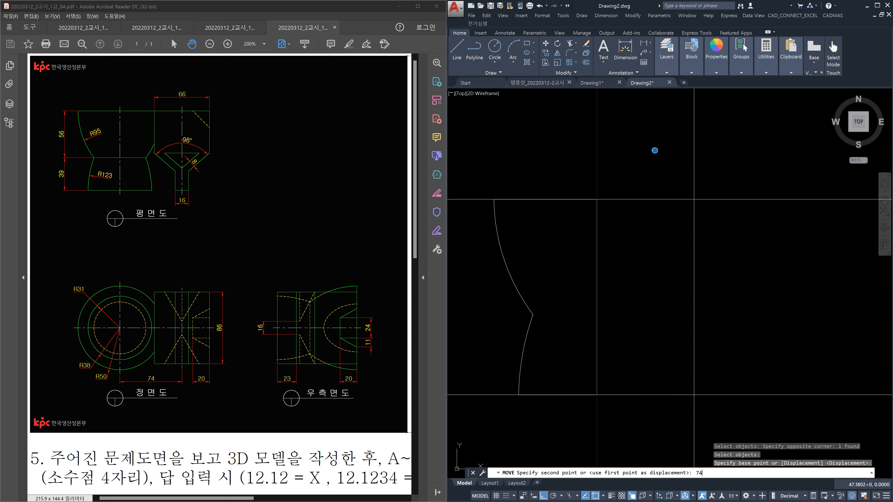
pyautogui.press('Return')
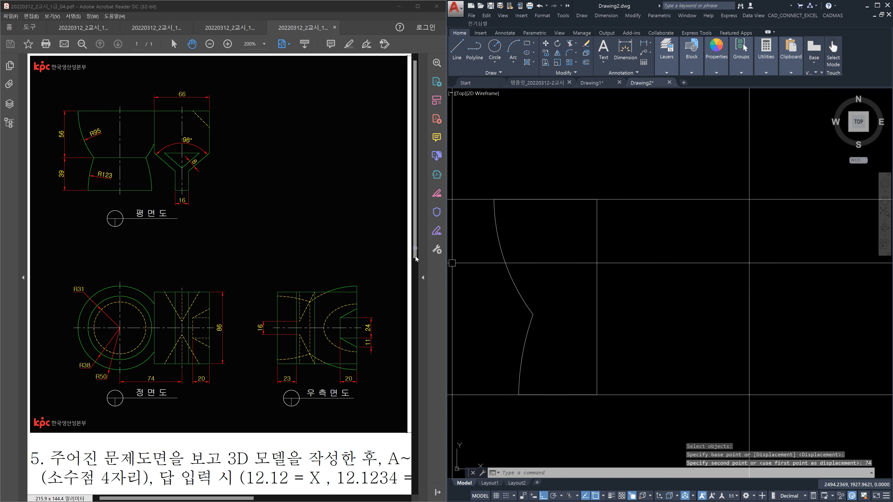
# Offset the moved vertical construction line by 33 to both sides
pyautogui.moveTo(790, 355); pyautogui.dragTo(694, 344, button='middle')
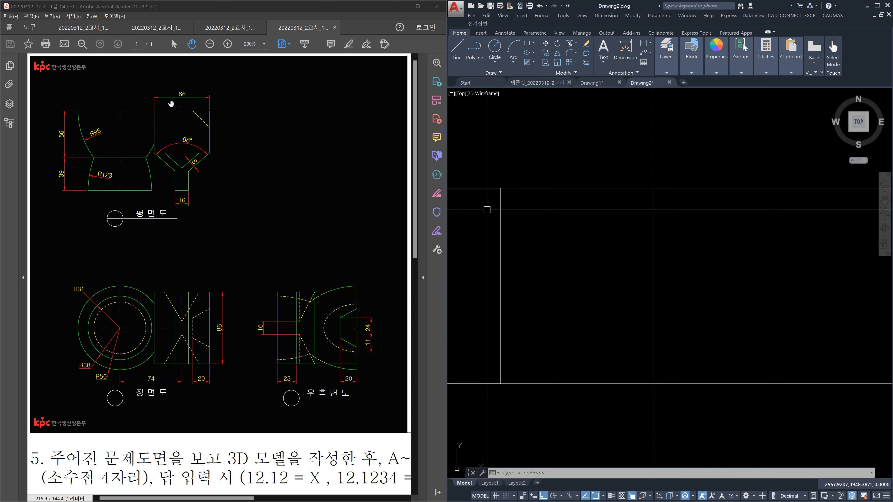
pyautogui.write('o')
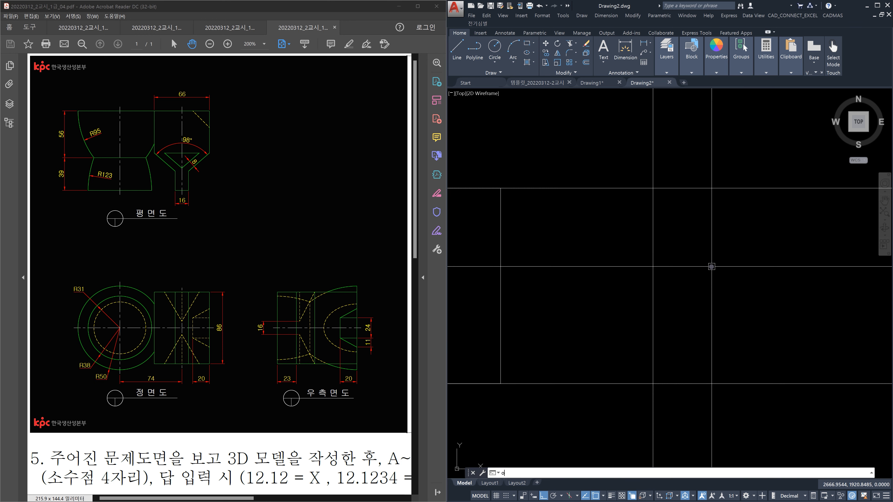
pyautogui.press('Return')
pyautogui.write('33')
pyautogui.press('Return')
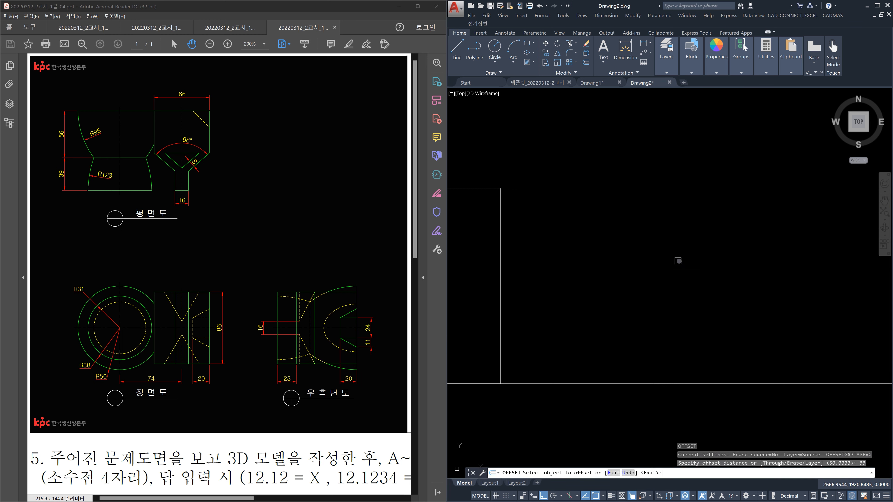
pyautogui.click(652, 246)
pyautogui.click(596, 250)
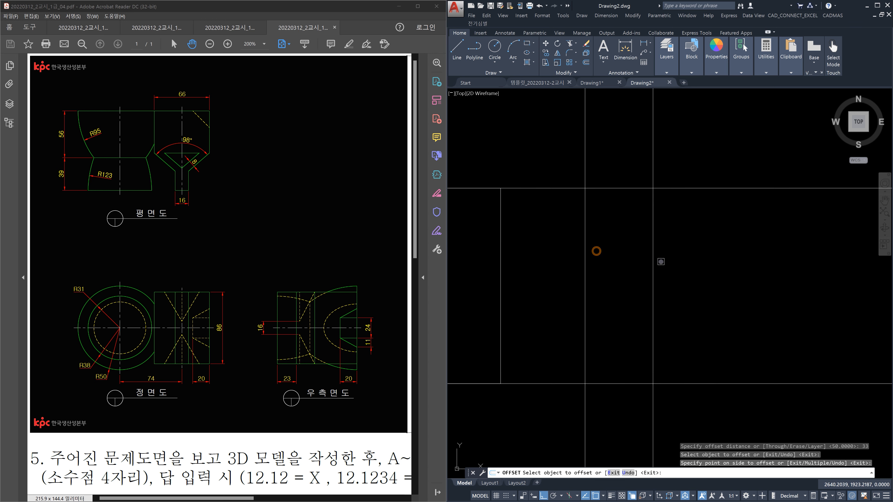
pyautogui.click(653, 268)
pyautogui.click(711, 269)
pyautogui.press('Escape')
pyautogui.press('Escape')
# Trim the upper horizontal line and the two outer vertical lines against each other to form the adjoining body's upper corners
pyautogui.write('tr')
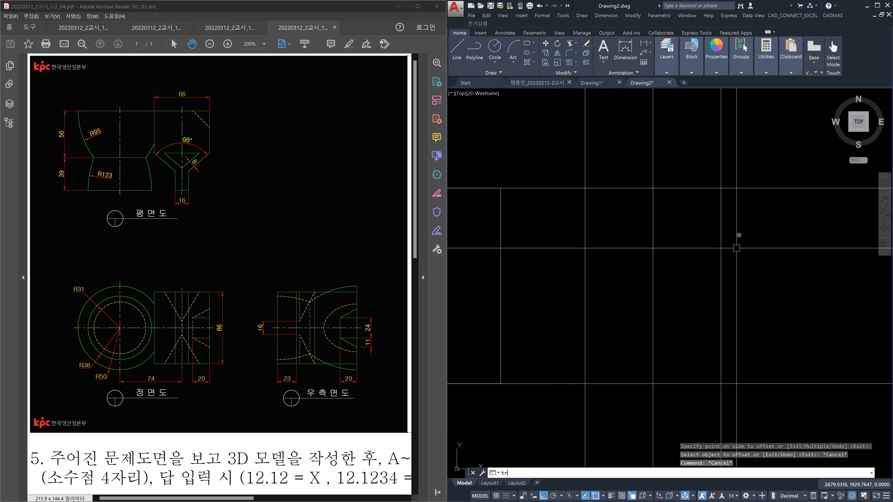
pyautogui.press('Return')
pyautogui.click(749, 224)
pyautogui.click(705, 168)
pyautogui.click(596, 213)
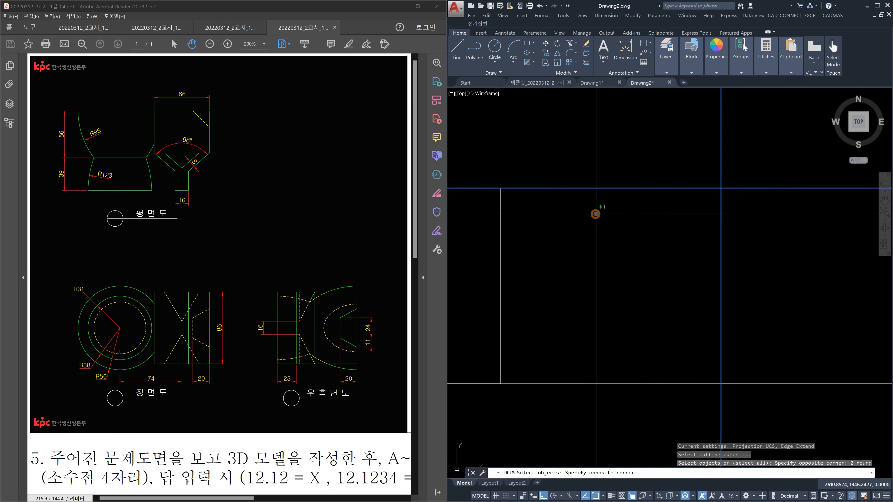
pyautogui.click(562, 178)
pyautogui.press('Return')
pyautogui.click(565, 216)
pyautogui.click(556, 182)
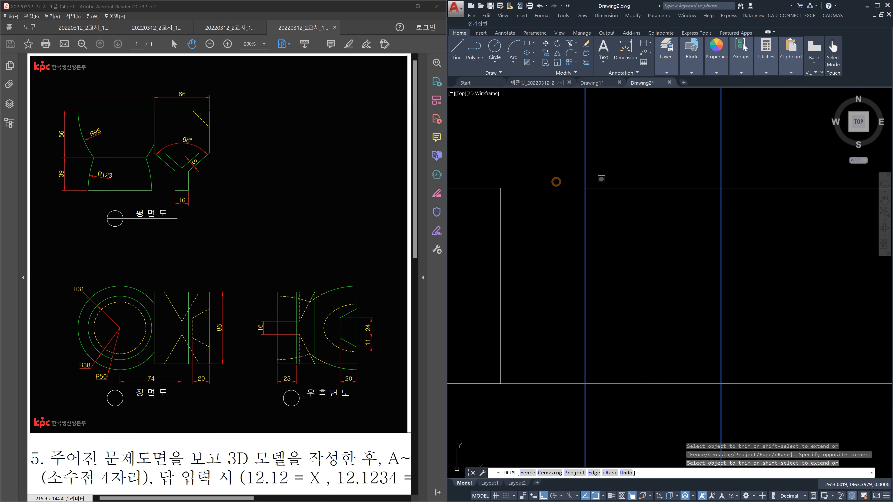
pyautogui.click(600, 180)
pyautogui.click(562, 173)
pyautogui.click(733, 178)
pyautogui.click(700, 170)
pyautogui.click(749, 213)
pyautogui.click(745, 181)
pyautogui.press('Escape')
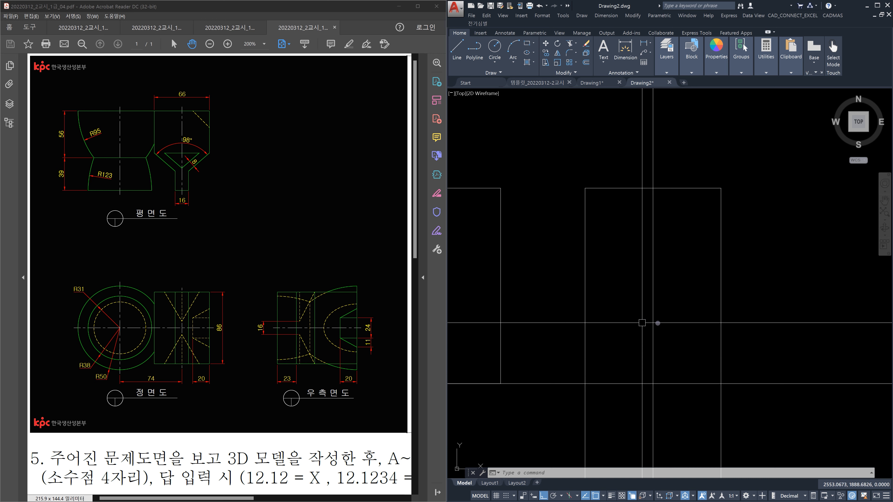
# Offset the adjoining body's vertical centre line by 8 to both sides
pyautogui.moveTo(739, 367); pyautogui.dragTo(735, 346, button='middle')
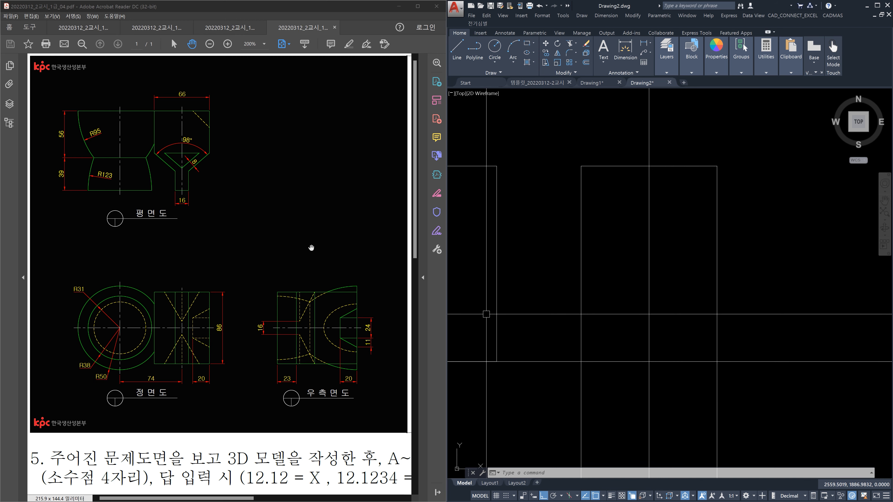
pyautogui.write('o')
pyautogui.press('Return')
pyautogui.write('8')
pyautogui.press('Return')
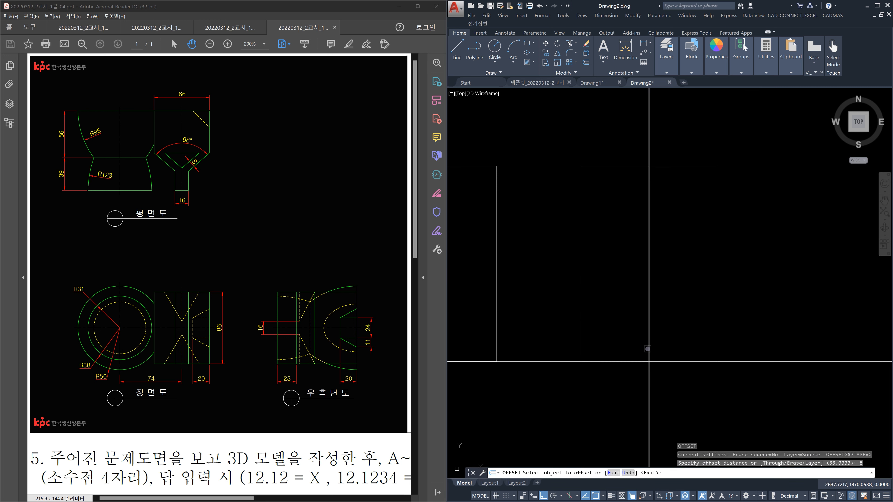
pyautogui.click(647, 349)
pyautogui.click(665, 350)
pyautogui.click(649, 350)
pyautogui.click(689, 369)
pyautogui.press('Escape')
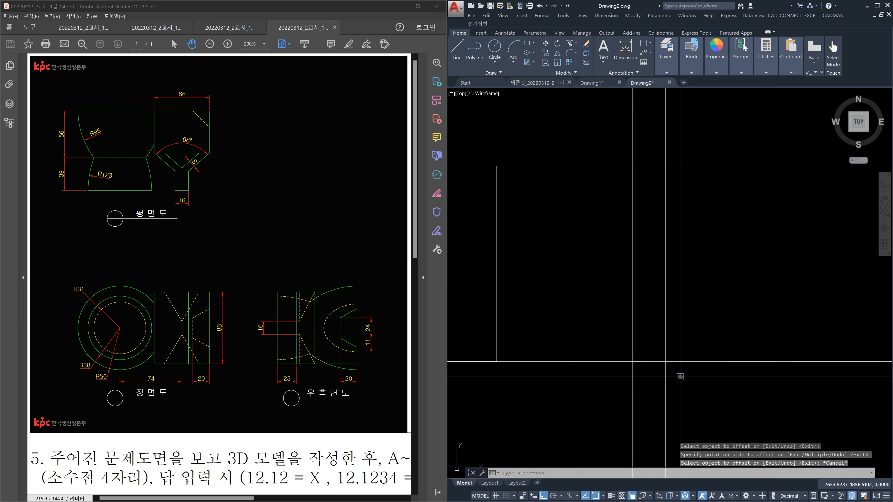
# Trim the two inner vertical lines and the lower horizontal line against each other to form the narrow stem's lower corners
pyautogui.write('tr')
pyautogui.press('space')
pyautogui.click(680, 377)
pyautogui.click(655, 355)
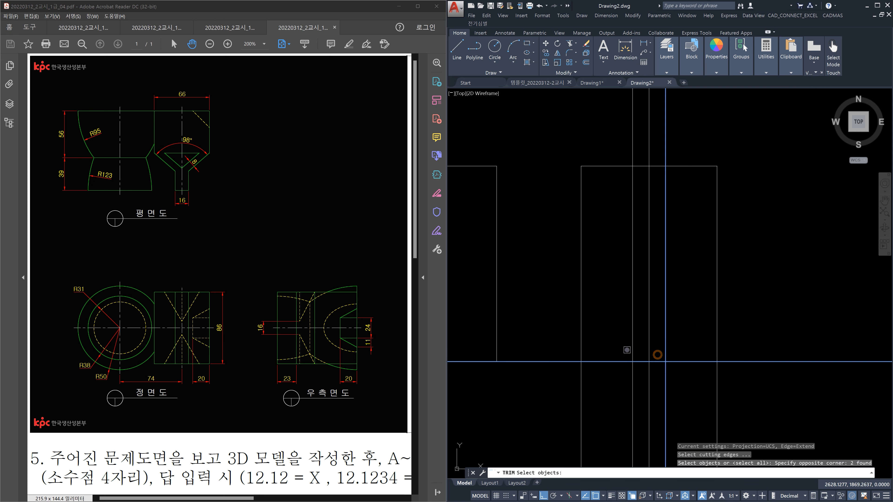
pyautogui.click(632, 352)
pyautogui.press('space')
pyautogui.click(633, 382)
pyautogui.click(621, 363)
pyautogui.click(664, 382)
pyautogui.click(680, 365)
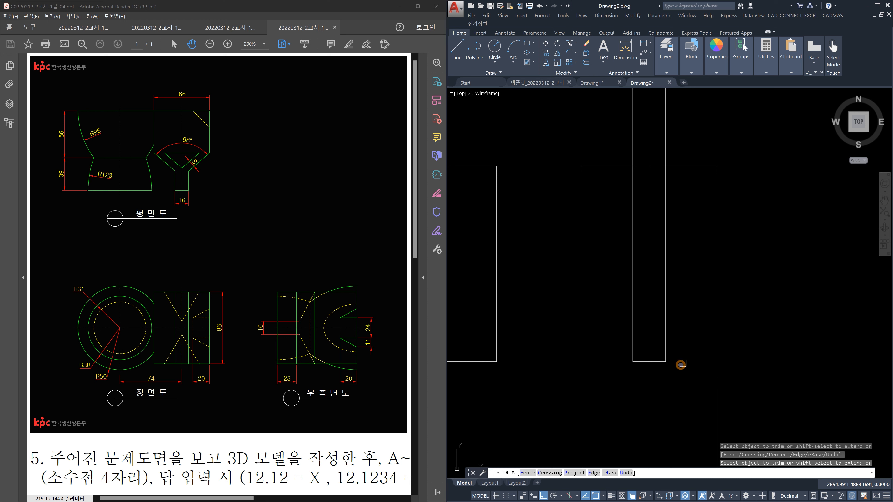
pyautogui.press('Escape')
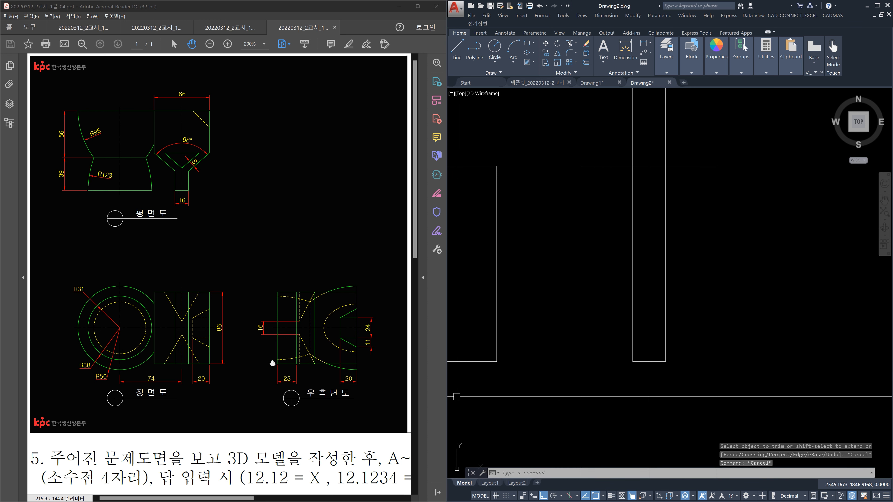
# Offset the stem's bottom edge upward by 23
pyautogui.write('o')
pyautogui.press('Return')
pyautogui.write('23')
pyautogui.press('Return')
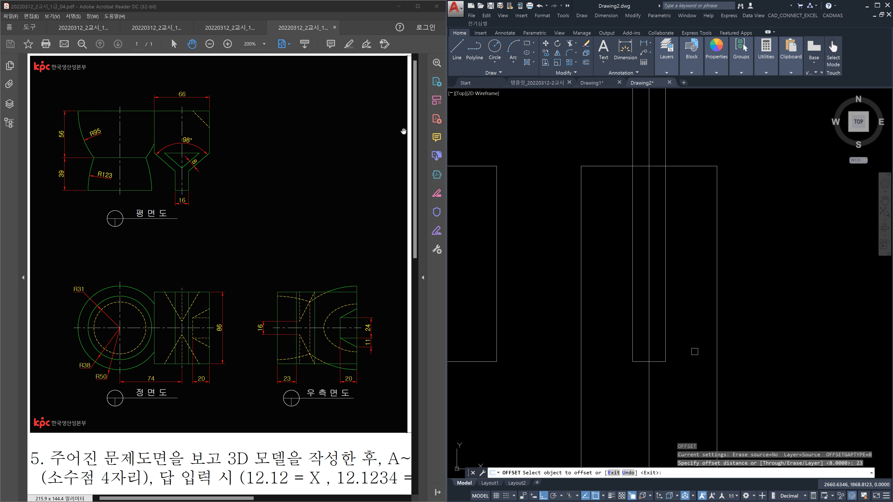
pyautogui.click(660, 361)
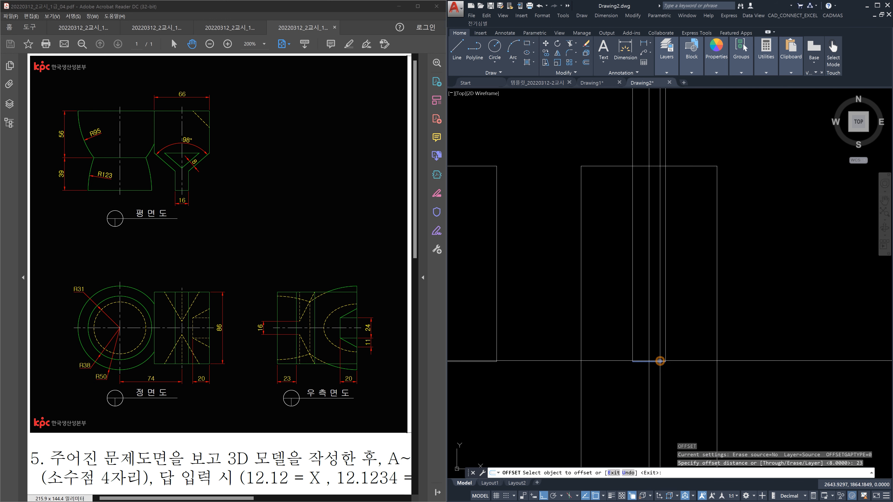
pyautogui.click(681, 325)
pyautogui.press('Escape')
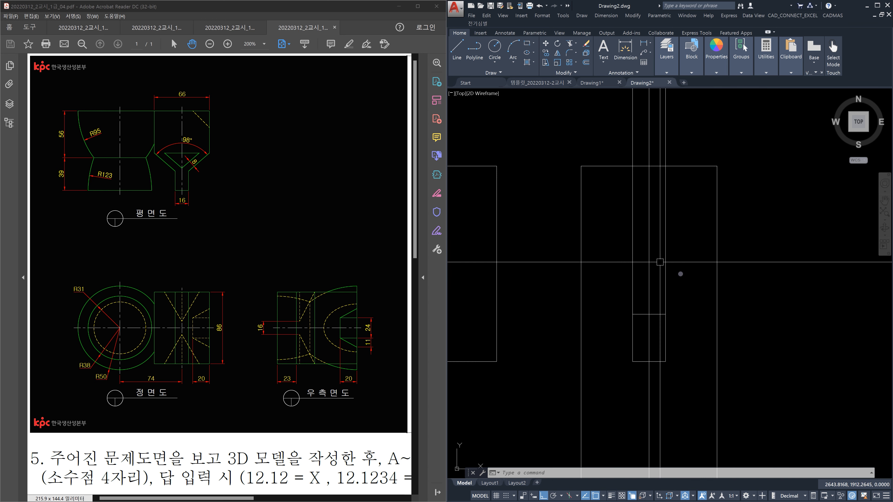
# Draw a construction line at 49° relative to the vertical centre line, through the left end of the stem's upper horizontal line
pyautogui.write('xl')
pyautogui.press('Return')
pyautogui.write('a')
pyautogui.press('Return')
pyautogui.write('r')
pyautogui.press('Return')
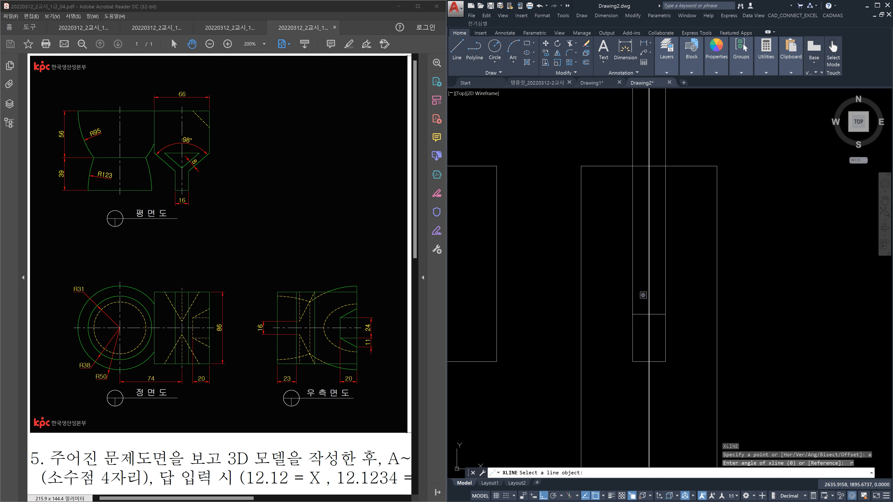
pyautogui.click(648, 292)
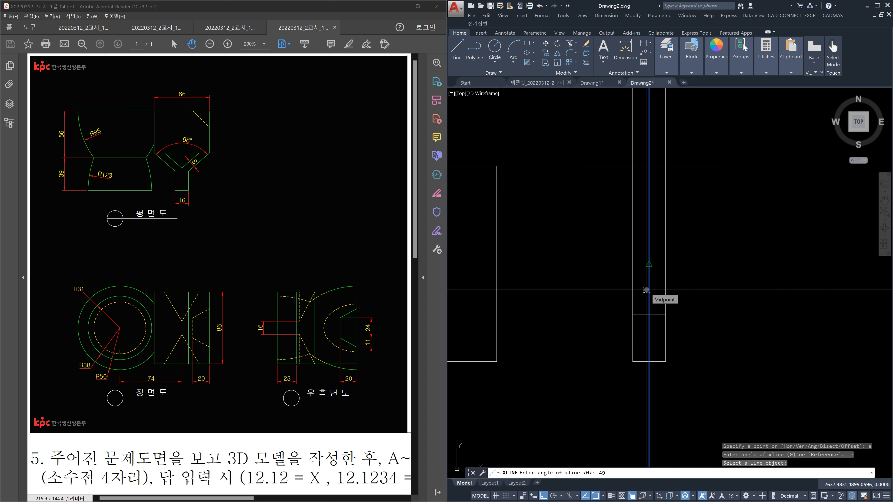
pyautogui.press('Return')
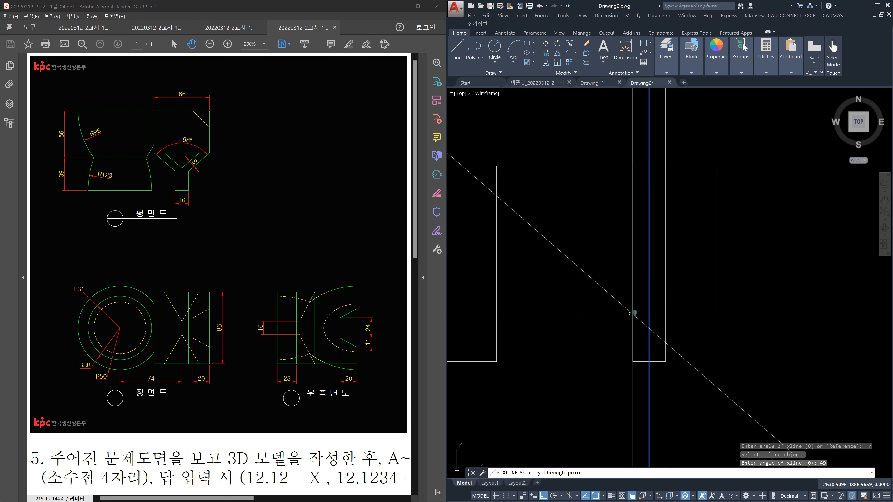
pyautogui.click(634, 312)
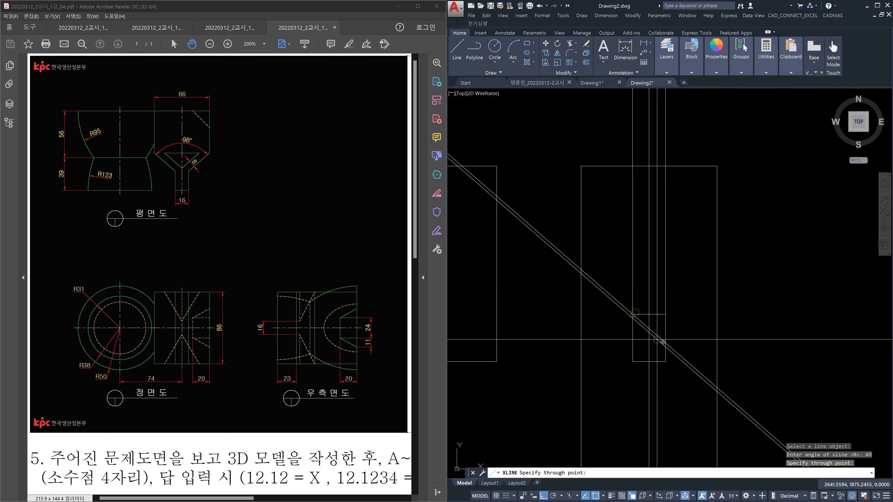
pyautogui.press('Escape')
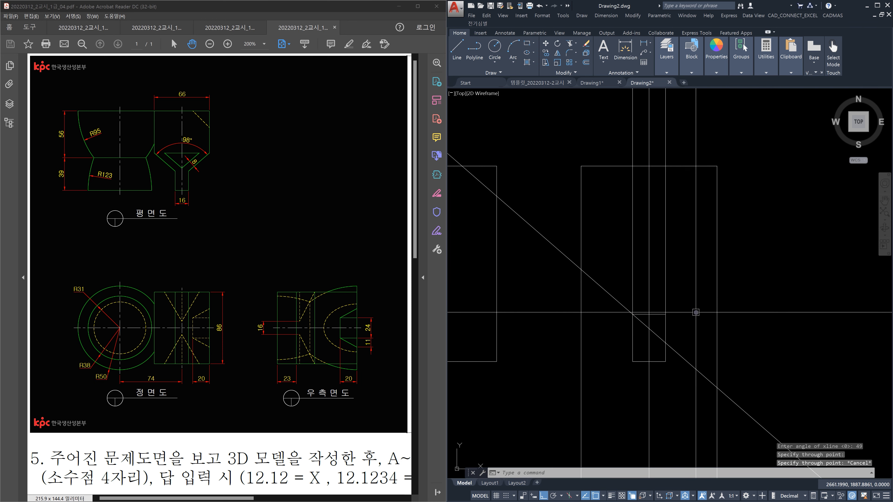
# Trim the sloped construction line to the span between the left outer edge and the stem's left edge
pyautogui.write('tr')
pyautogui.press('Return')
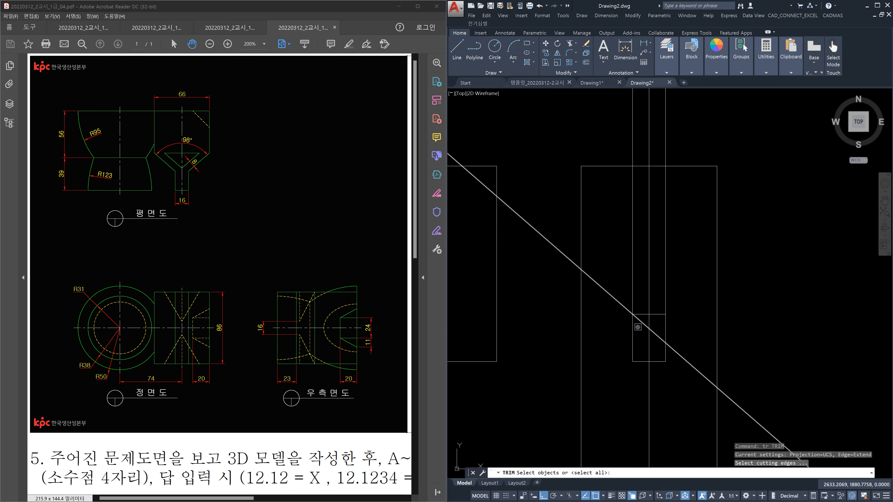
pyautogui.click(635, 327)
pyautogui.click(583, 304)
pyautogui.press('Return')
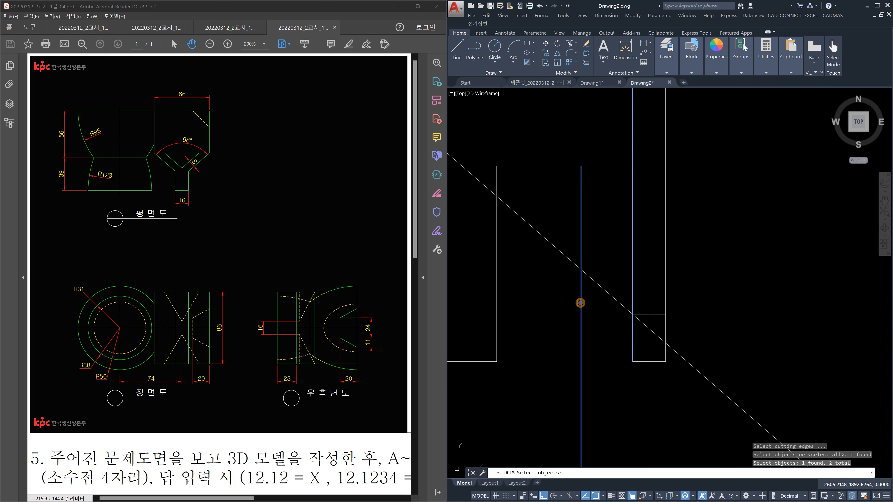
pyautogui.click(570, 260)
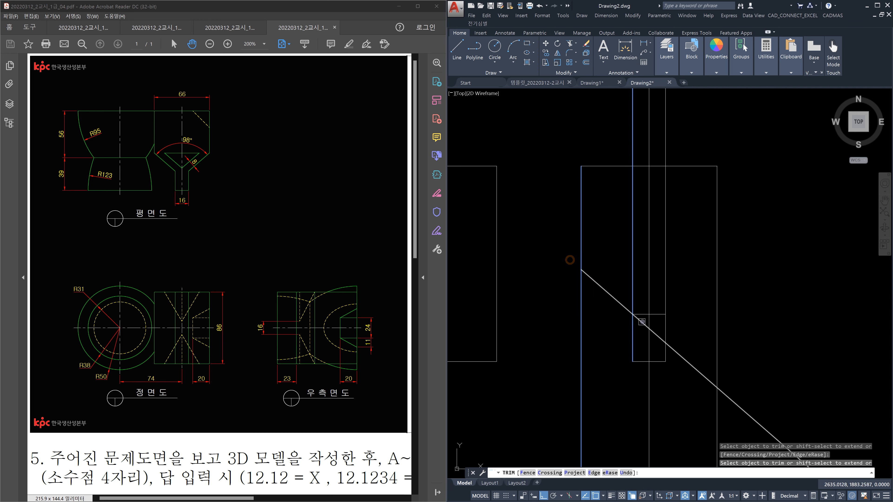
pyautogui.click(642, 322)
pyautogui.press('Escape')
# Mirror the sloped edge about the vertical centre line, keeping the original line
pyautogui.write('mi')
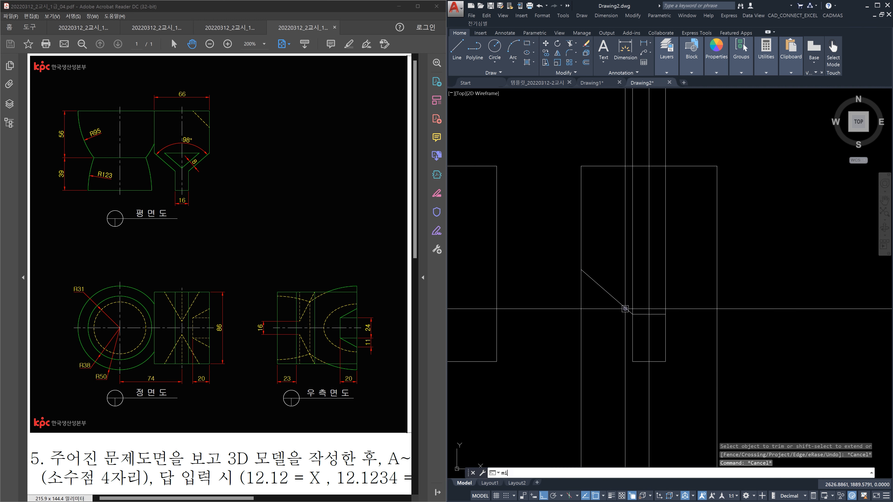
pyautogui.press('Return')
pyautogui.click(616, 300)
pyautogui.press('Return')
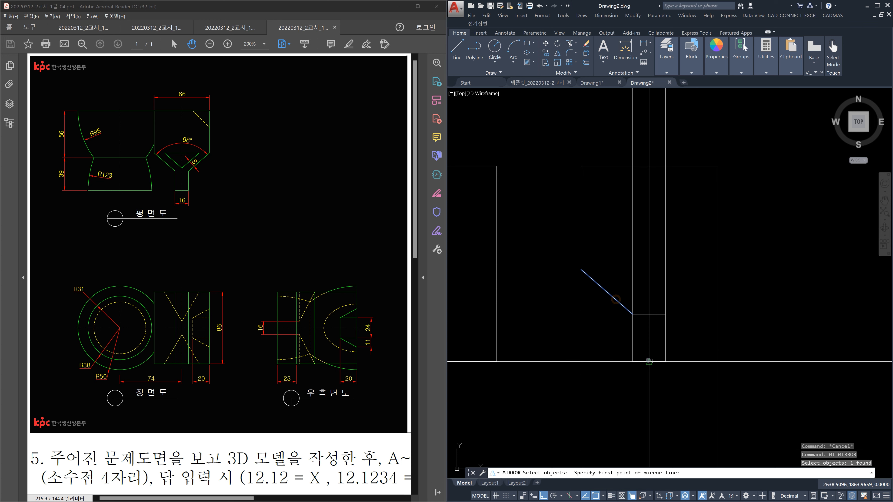
pyautogui.click(649, 361)
pyautogui.click(691, 242)
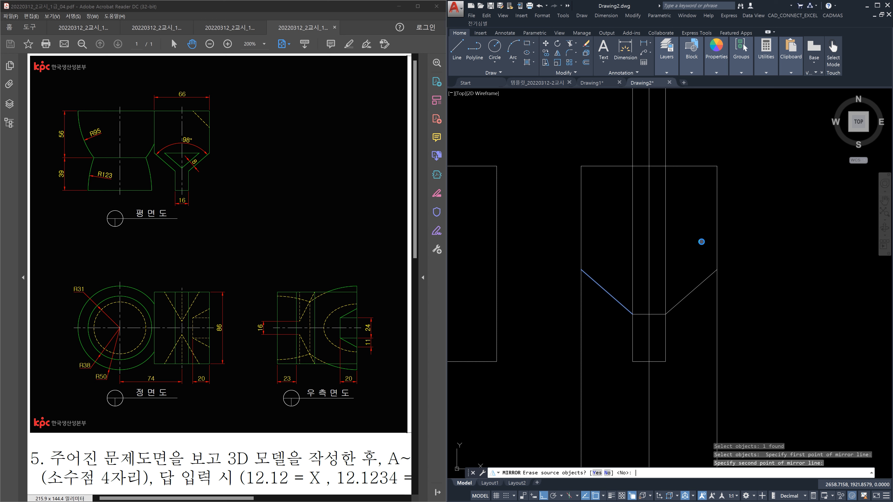
pyautogui.press('Return')
# Trim the right outer edge below the mirrored sloped line and the stem's right edge above it
pyautogui.write('tr')
pyautogui.press('Return')
pyautogui.click(698, 315)
pyautogui.click(684, 281)
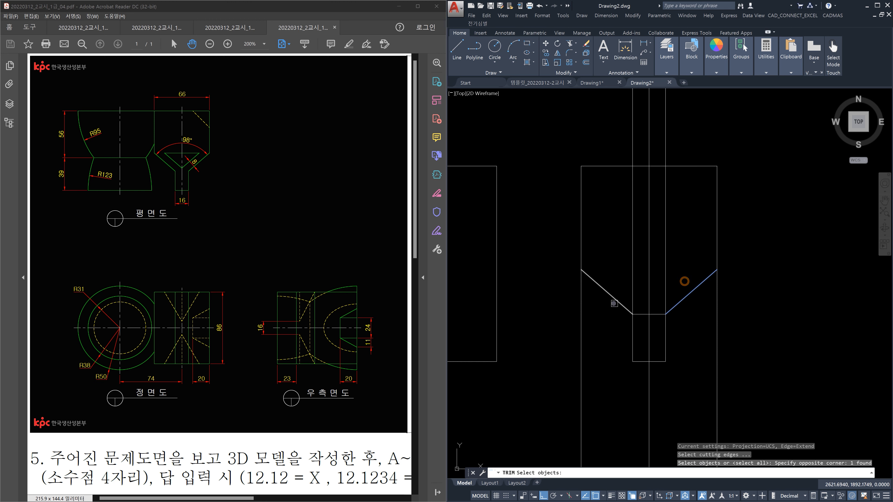
pyautogui.press('Return')
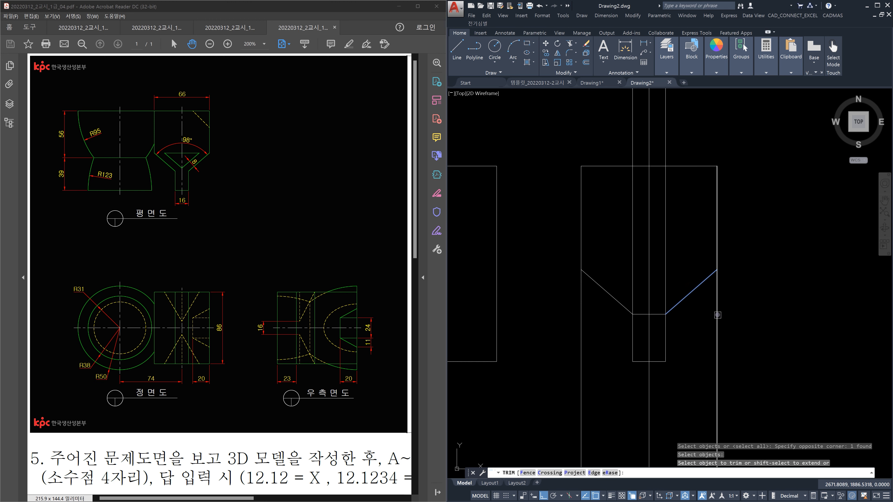
pyautogui.click(728, 316)
pyautogui.click(707, 308)
pyautogui.click(666, 284)
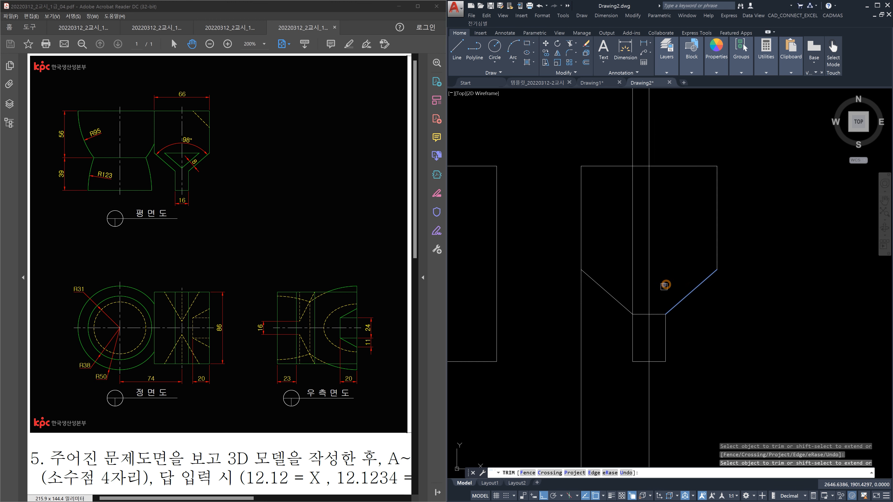
pyautogui.press('Escape')
# Trim the left outer and stem edges at the left sloped line, and erase the horizontal line across the stem's top
pyautogui.press('space')
pyautogui.click(608, 294)
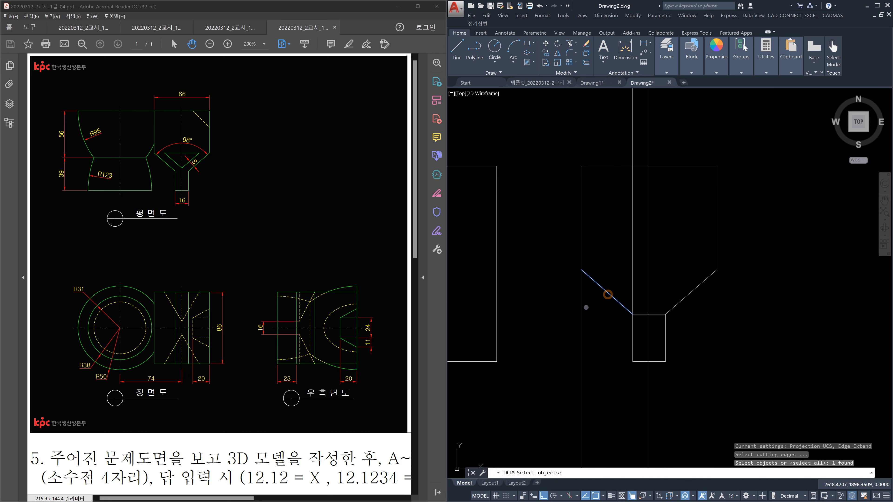
pyautogui.press('Return')
pyautogui.click(632, 282)
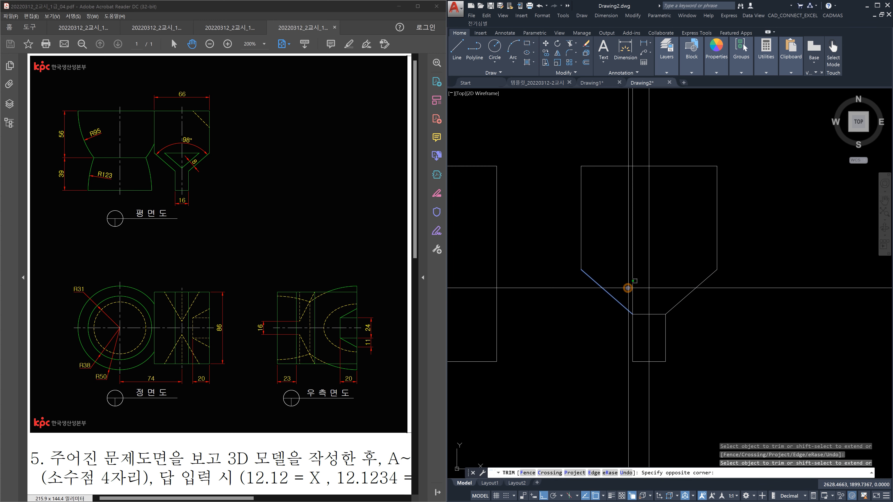
pyautogui.click(628, 288)
pyautogui.press('Escape')
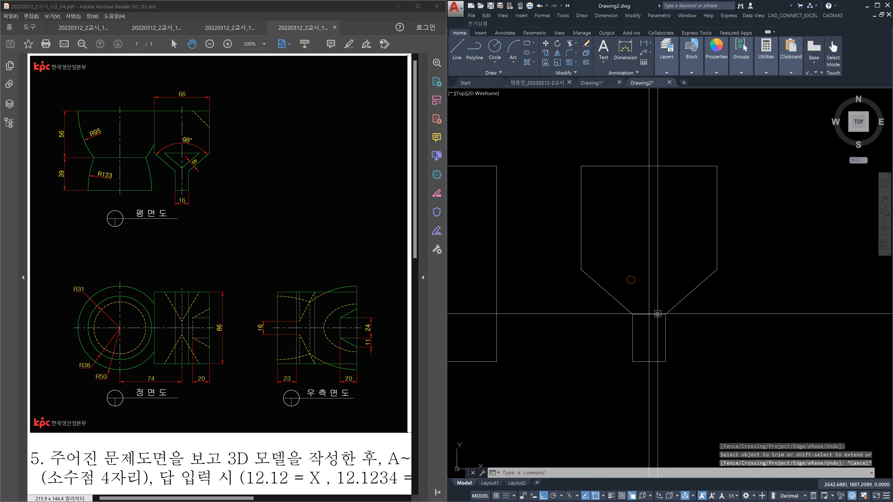
pyautogui.click(657, 314)
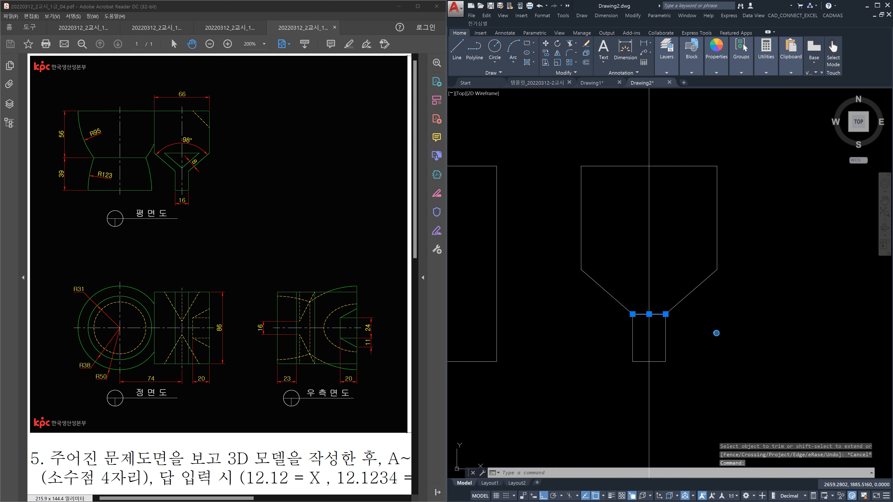
pyautogui.press('Delete')
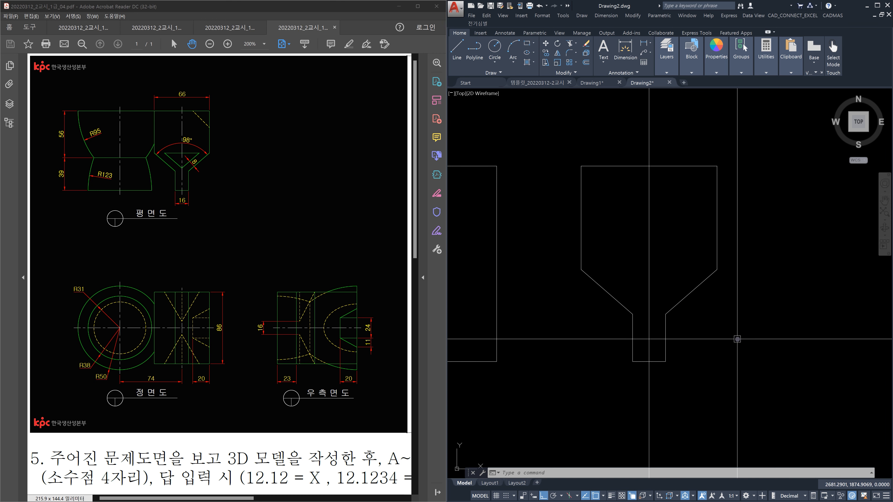
# Offset both sloped edges of the Y-shaped profile inward by 8
pyautogui.write('o')
pyautogui.press('Return')
pyautogui.write('8')
pyautogui.press('Return')
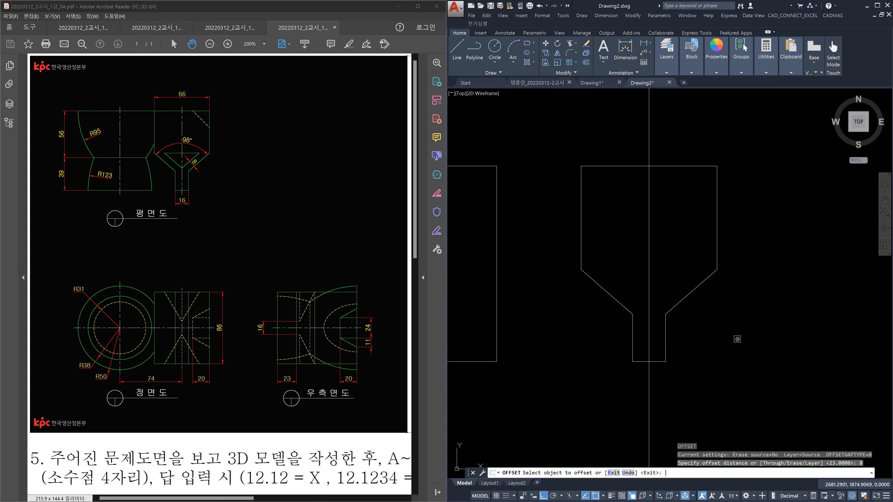
pyautogui.click(690, 294)
pyautogui.click(666, 285)
pyautogui.click(617, 296)
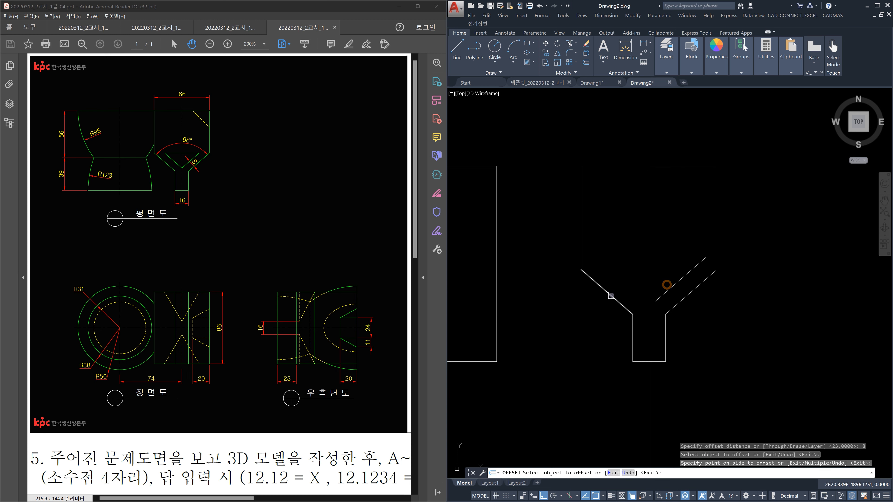
pyautogui.press('Escape')
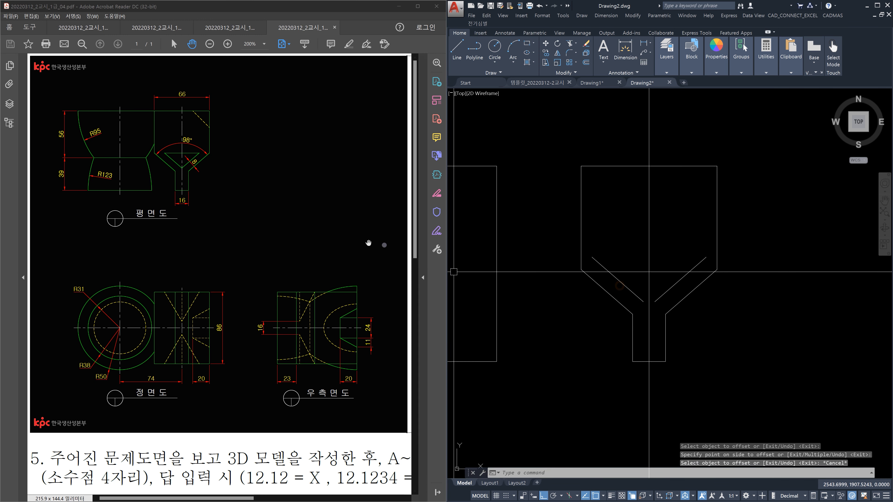
# Extend the two inner offset lines to the vertical centre line so they meet in a V
pyautogui.write('ex')
pyautogui.press('space')
pyautogui.click(647, 319)
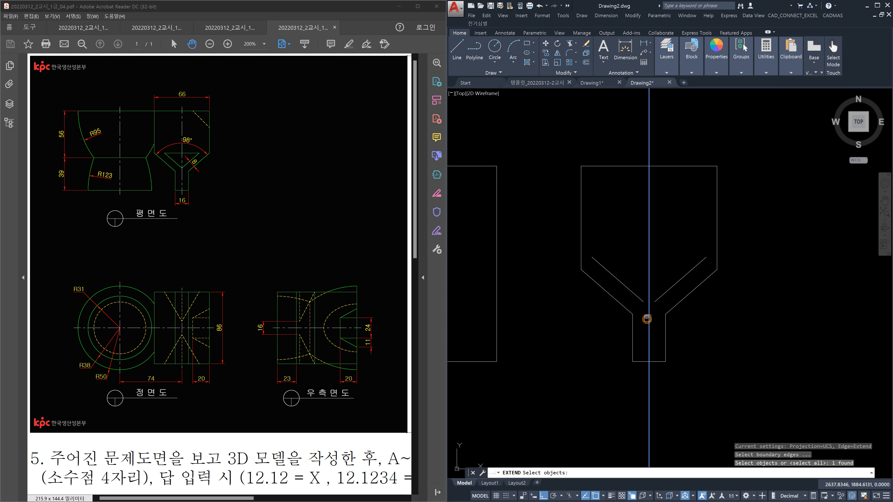
pyautogui.press('space')
pyautogui.click(639, 301)
pyautogui.click(660, 300)
pyautogui.press('Escape')
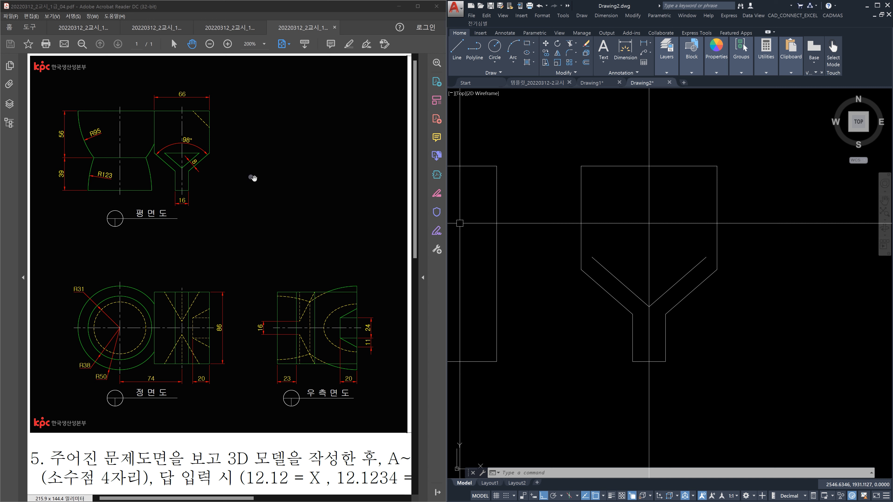
# Draw a horizontal line between the upper ends of the two outer sloped edges
pyautogui.write('l')
pyautogui.press('space')
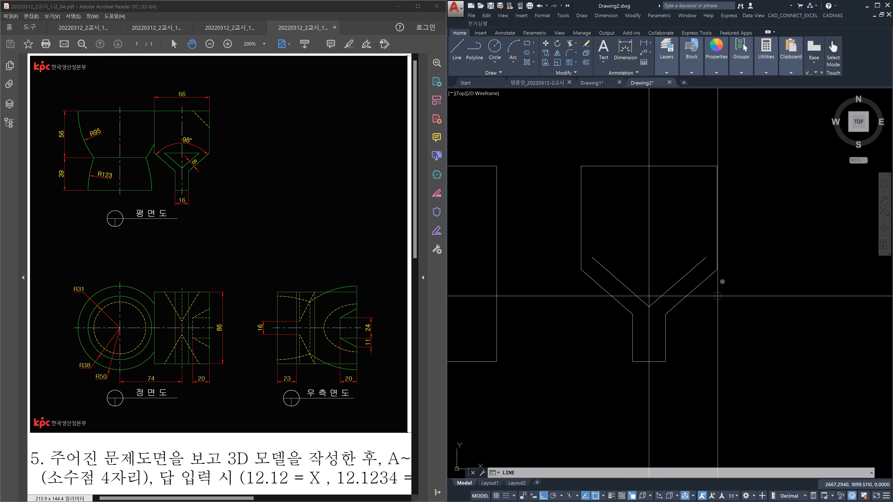
pyautogui.click(717, 269)
pyautogui.click(584, 272)
pyautogui.press('Escape')
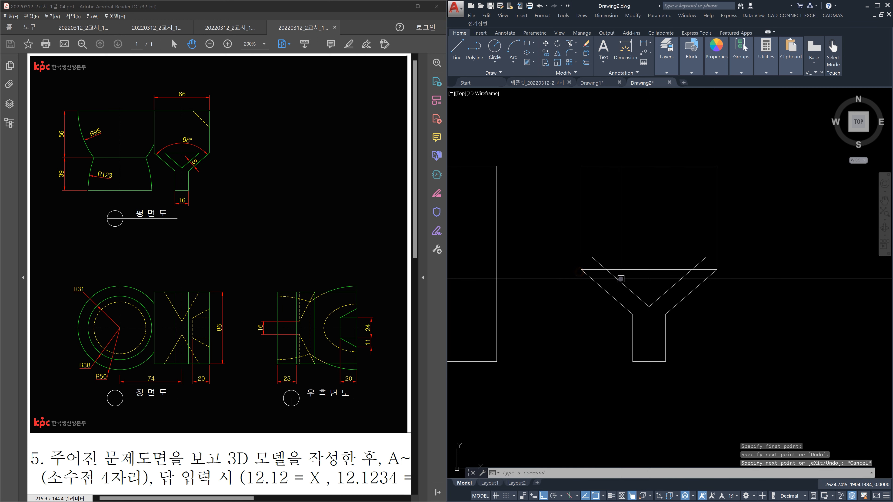
# Trim the horizontal line and the two inner sloped lines against each other to form a closed triangle
pyautogui.write('tr')
pyautogui.press('space')
pyautogui.click(621, 281)
pyautogui.click(623, 269)
pyautogui.click(664, 285)
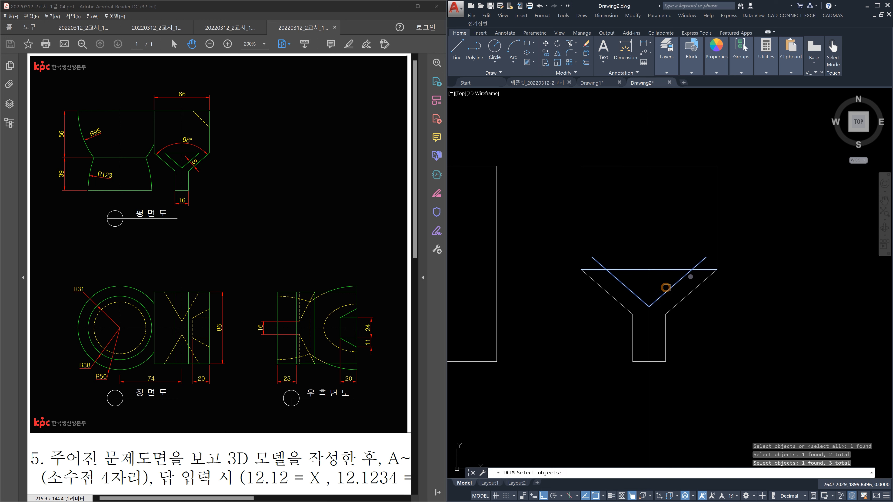
pyautogui.press('space')
pyautogui.click(705, 270)
pyautogui.click(701, 263)
pyautogui.click(598, 262)
pyautogui.click(595, 270)
pyautogui.press('Escape')
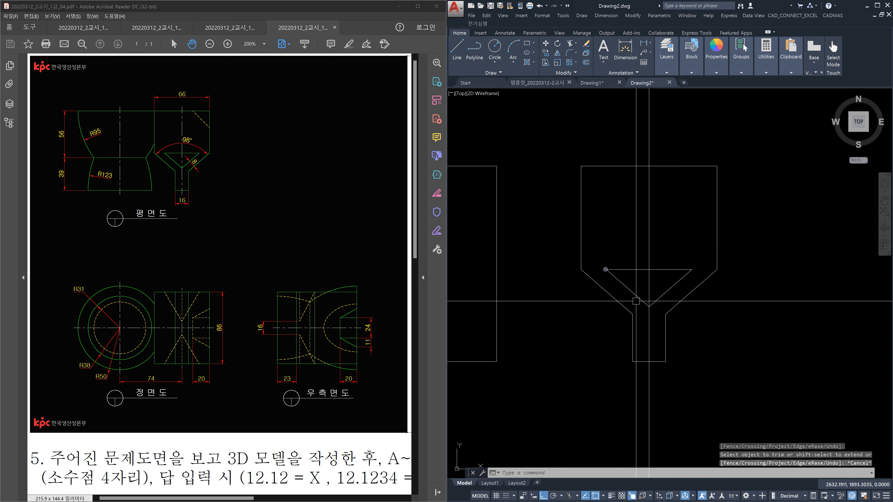
pyautogui.click(679, 324)
pyautogui.click(660, 307)
pyautogui.click(636, 372)
pyautogui.click(603, 347)
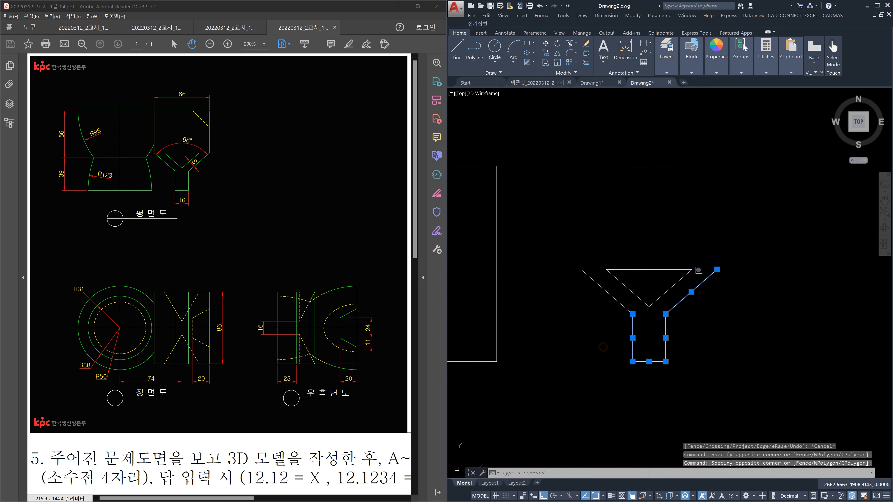
pyautogui.press('Escape')
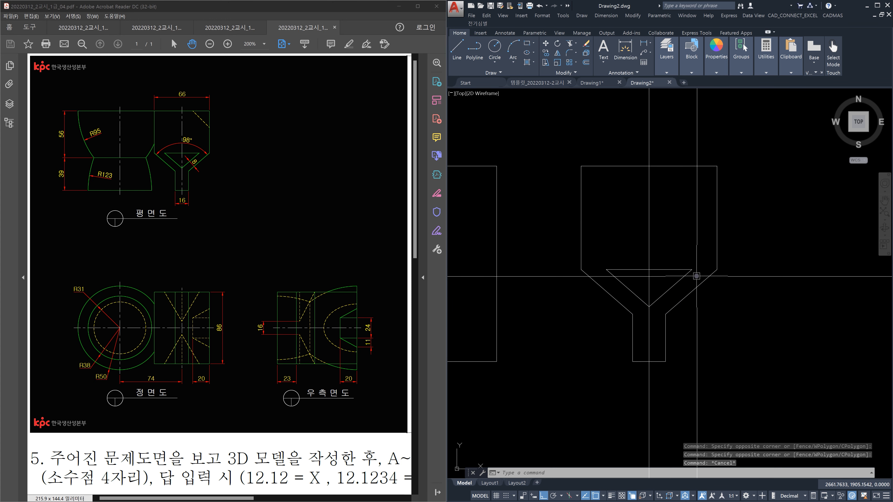
pyautogui.click(695, 276)
pyautogui.click(676, 256)
pyautogui.click(636, 292)
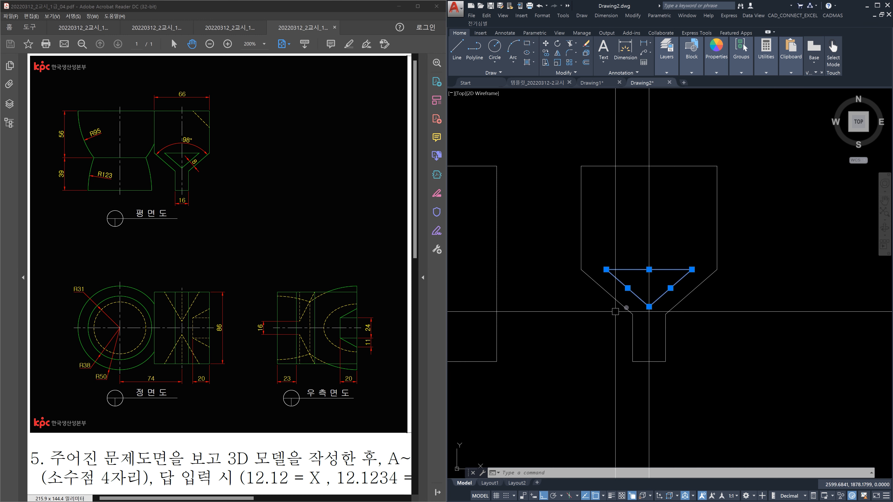
pyautogui.press('Escape')
pyautogui.press('Escape')
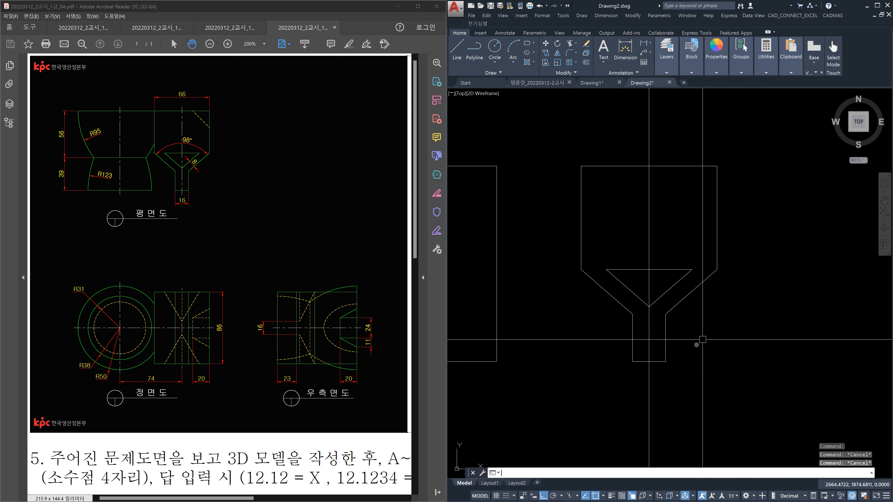
# Join all eight outer edges of the Y-shaped profile into one closed polyline
pyautogui.write('j')
pyautogui.press('Return')
pyautogui.click(675, 355)
pyautogui.click(678, 379)
pyautogui.click(688, 375)
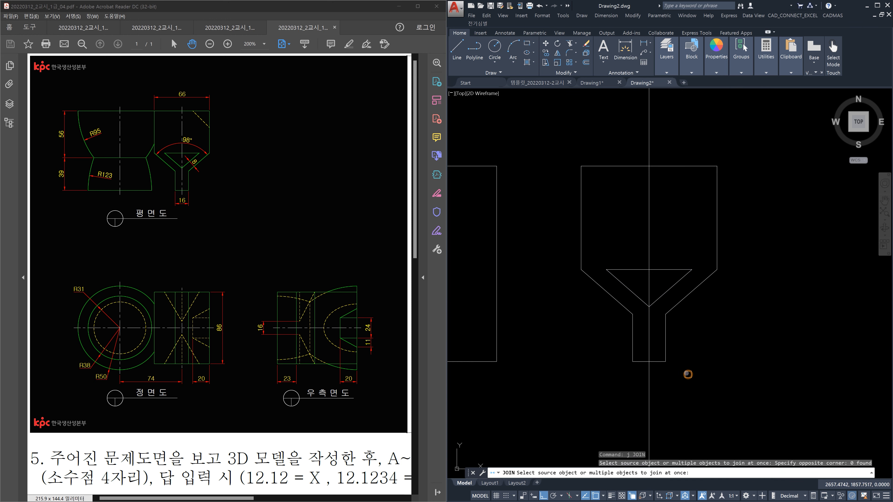
pyautogui.click(655, 303)
pyautogui.click(729, 274)
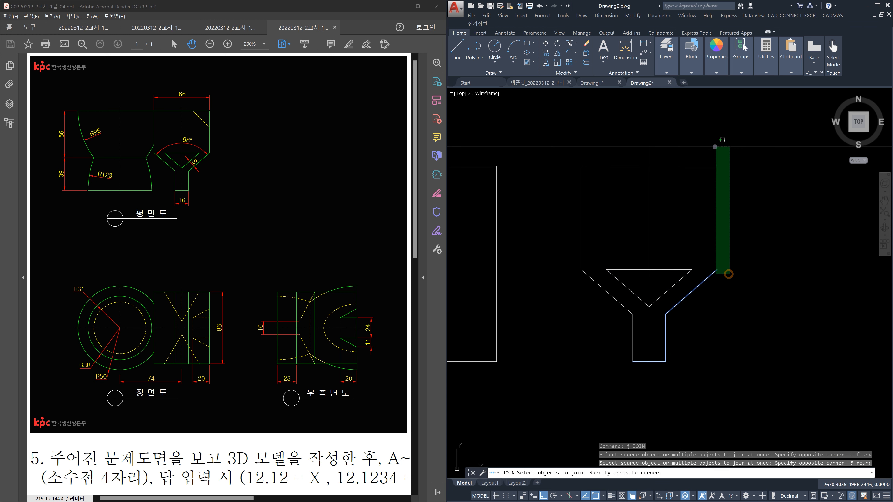
pyautogui.click(704, 142)
pyautogui.click(600, 204)
pyautogui.click(552, 144)
pyautogui.click(595, 282)
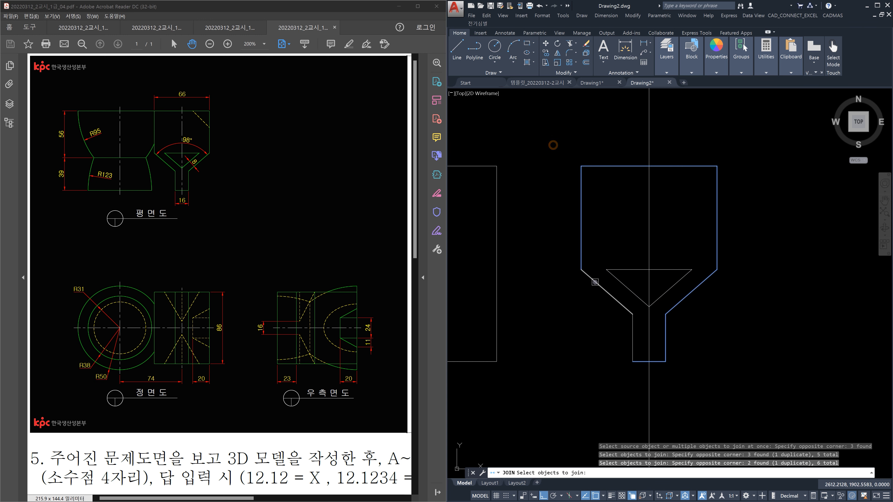
pyautogui.click(632, 333)
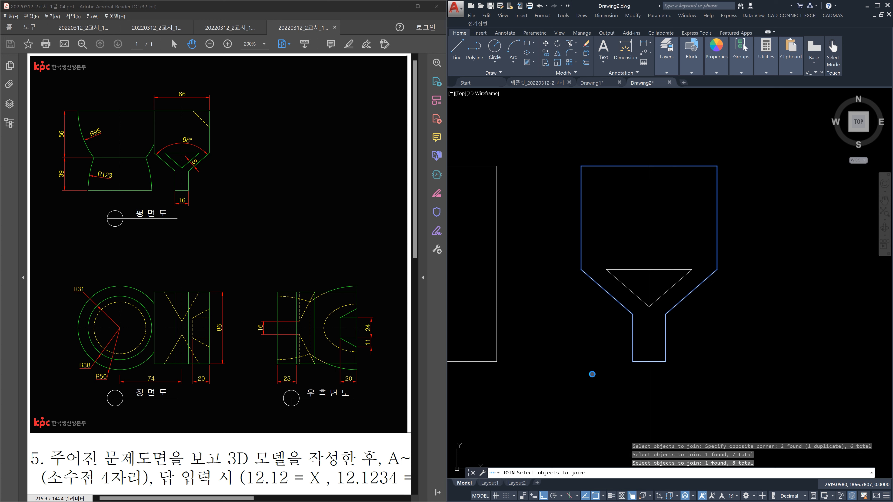
pyautogui.press('Escape')
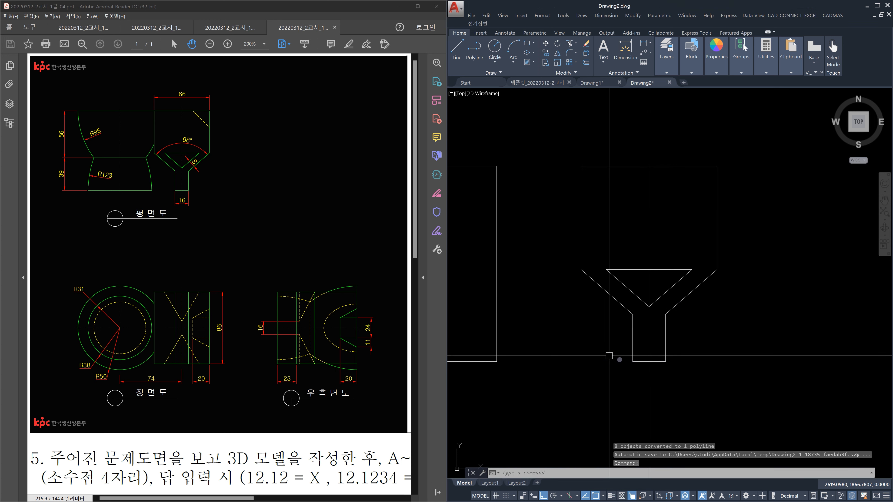
# Join the three lines of the inner triangle into one closed polyline
pyautogui.press('space')
pyautogui.click(635, 270)
pyautogui.click(627, 285)
pyautogui.click(661, 290)
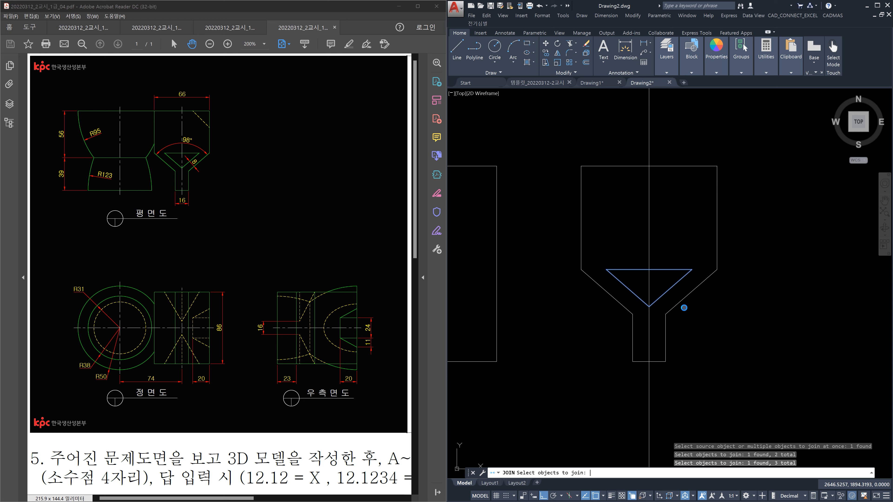
pyautogui.press('space')
# Delete the vertical construction line through the centre of the Y-shaped profile
pyautogui.click(675, 233)
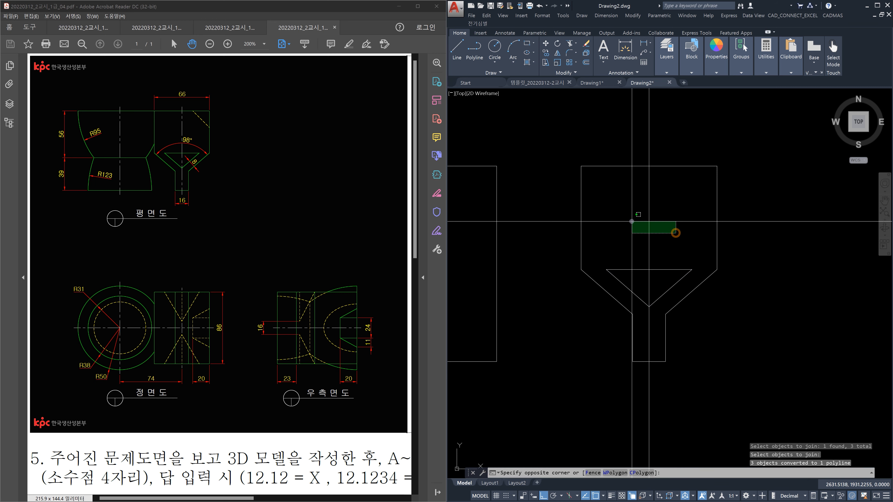
pyautogui.click(627, 220)
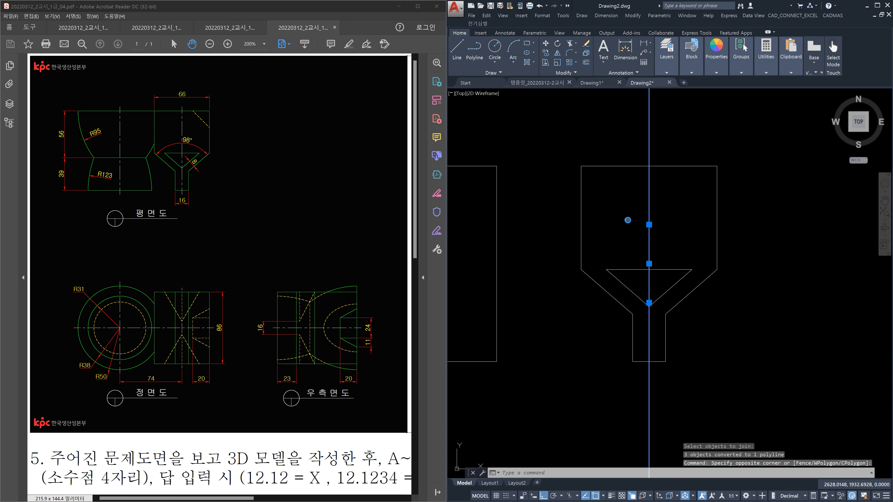
pyautogui.press('Delete')
# Switch to the SE isometric view and revolve the closed half profile 360° about its long straight edge
pyautogui.scroll(-2, 635, 240)
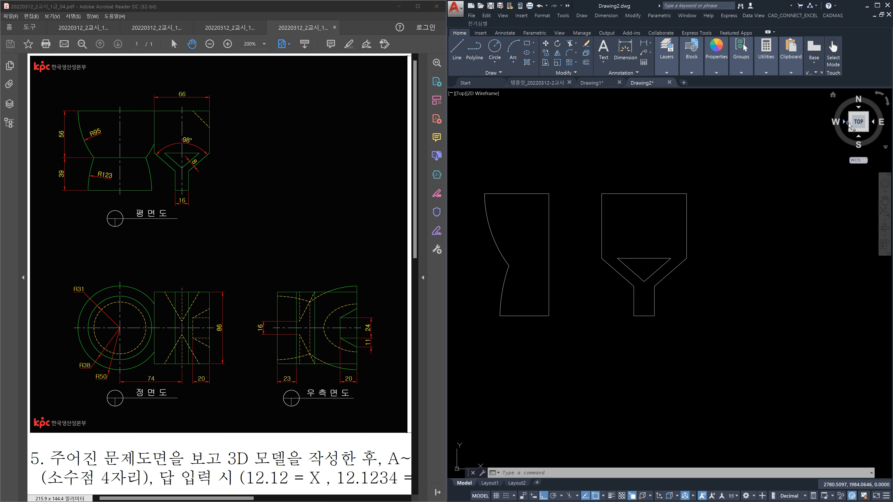
pyautogui.click(867, 132)
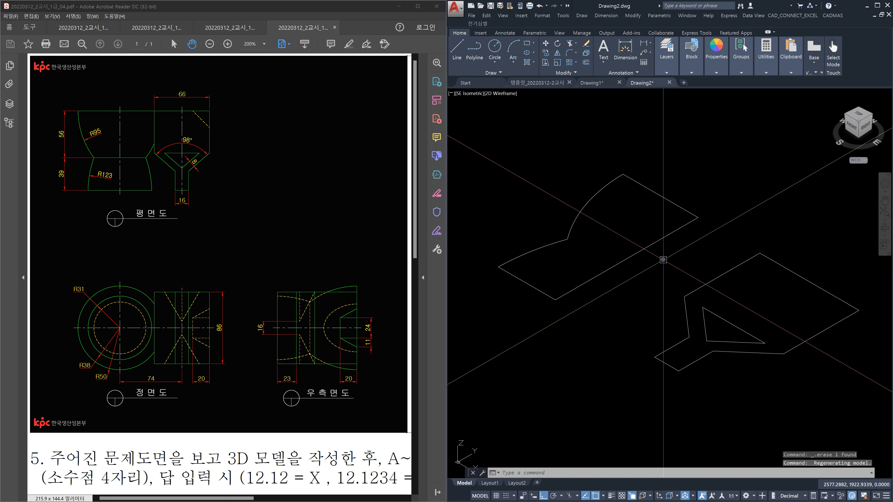
pyautogui.write('rev')
pyautogui.press('Return')
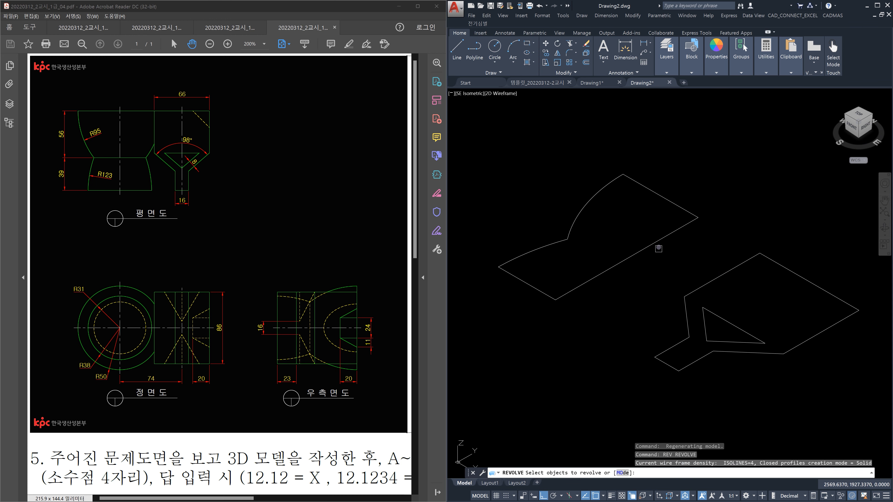
pyautogui.click(657, 244)
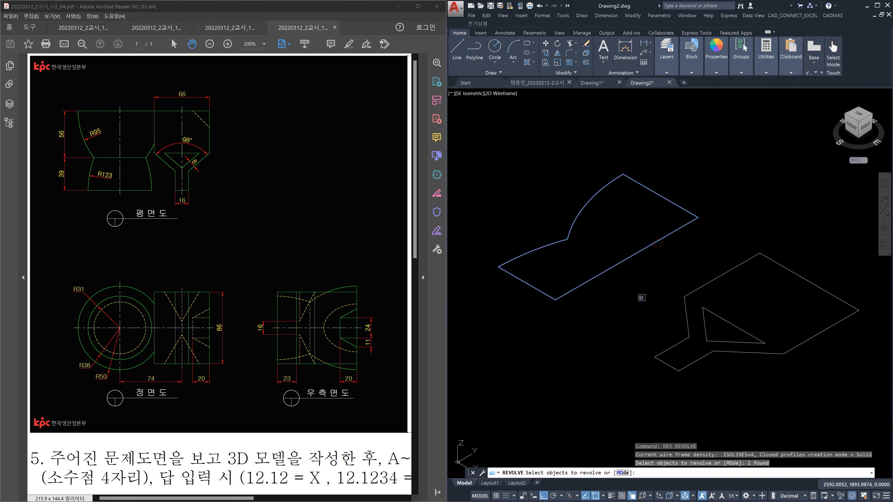
pyautogui.press('Return')
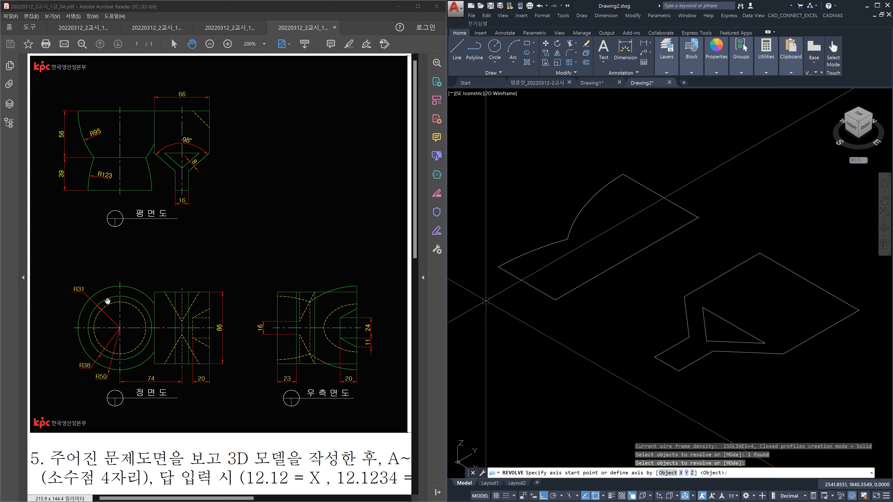
pyautogui.click(555, 300)
pyautogui.click(685, 227)
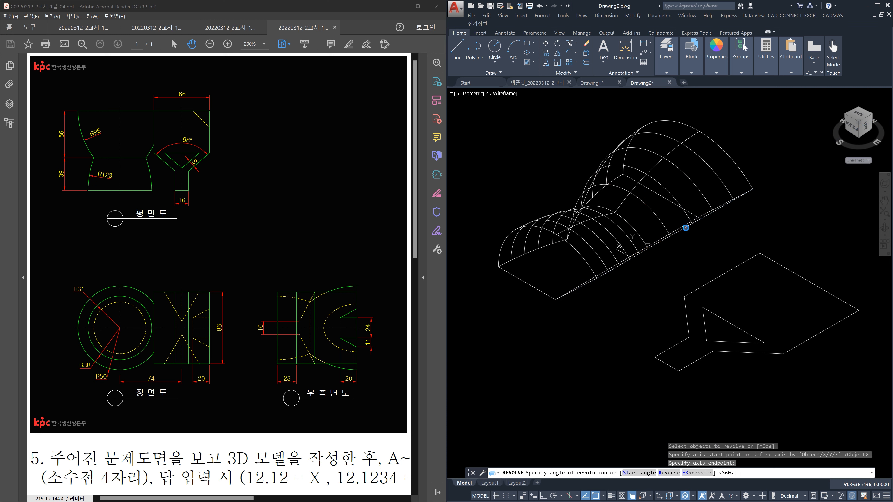
pyautogui.press('Return')
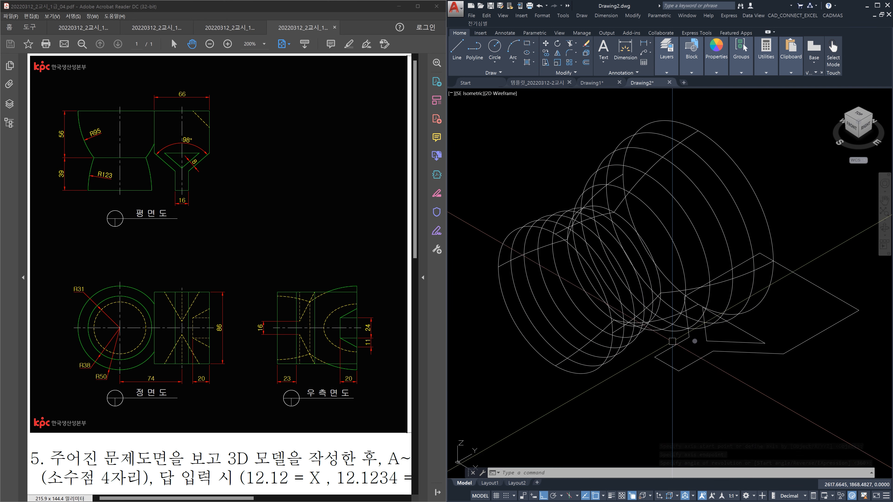
pyautogui.click(786, 378)
pyautogui.click(755, 330)
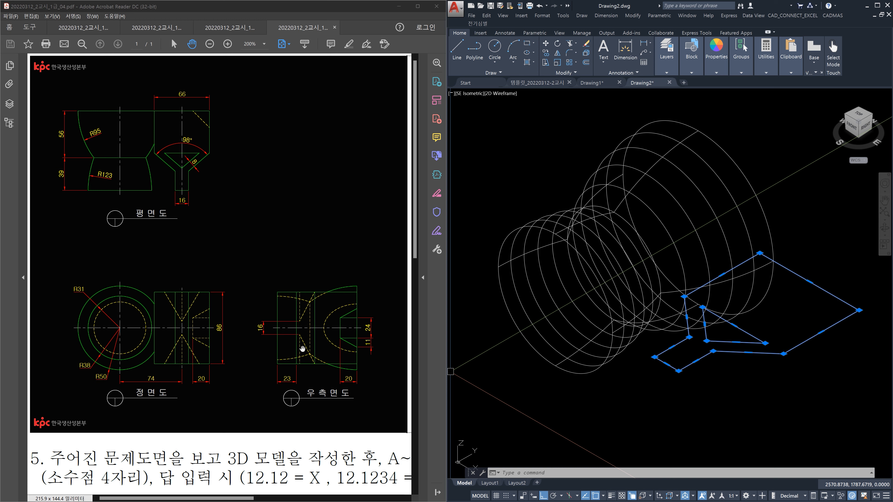
pyautogui.press('Escape')
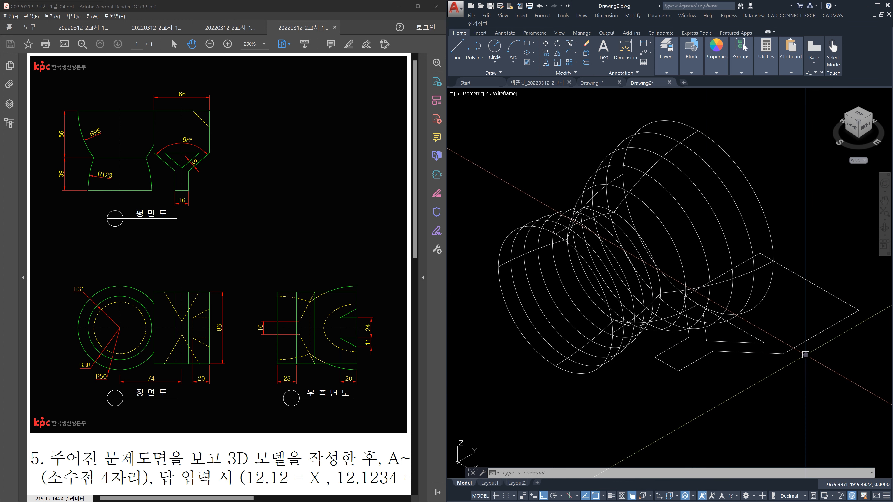
pyautogui.press('Escape')
pyautogui.press('Escape')
pyautogui.press('Escape')
# Extrude the closed Y-shaped profile and the inner triangle together upward to a height of 43
pyautogui.write('EXT')
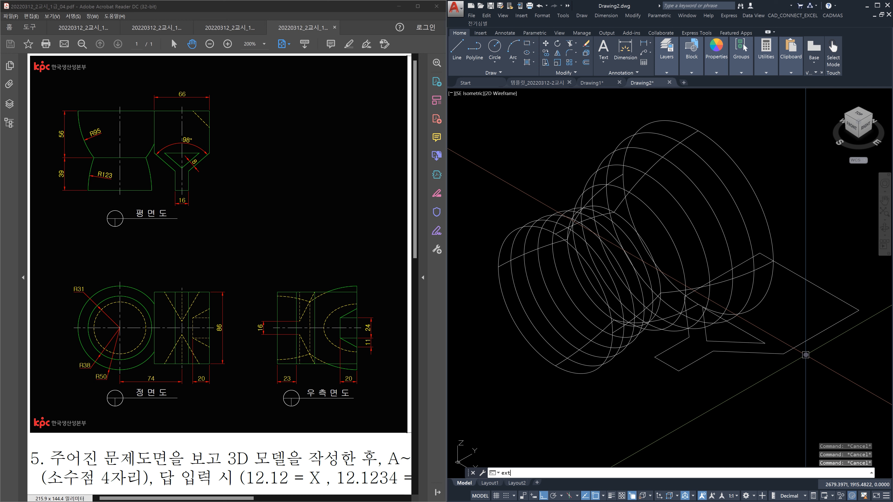
pyautogui.press('Return')
pyautogui.click(798, 342)
pyautogui.click(758, 338)
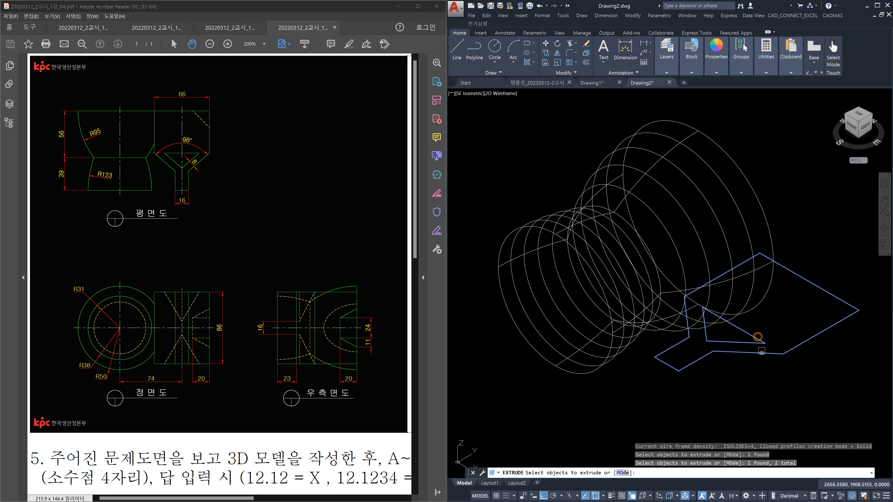
pyautogui.press('Return')
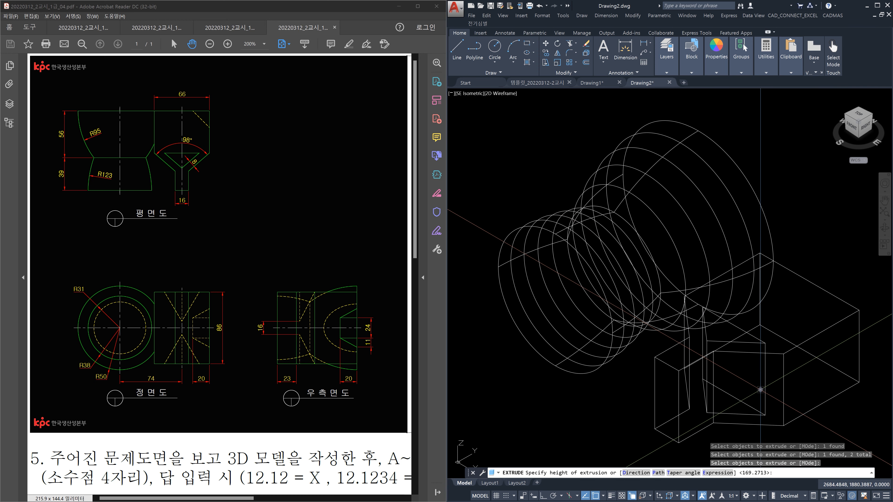
pyautogui.write('43')
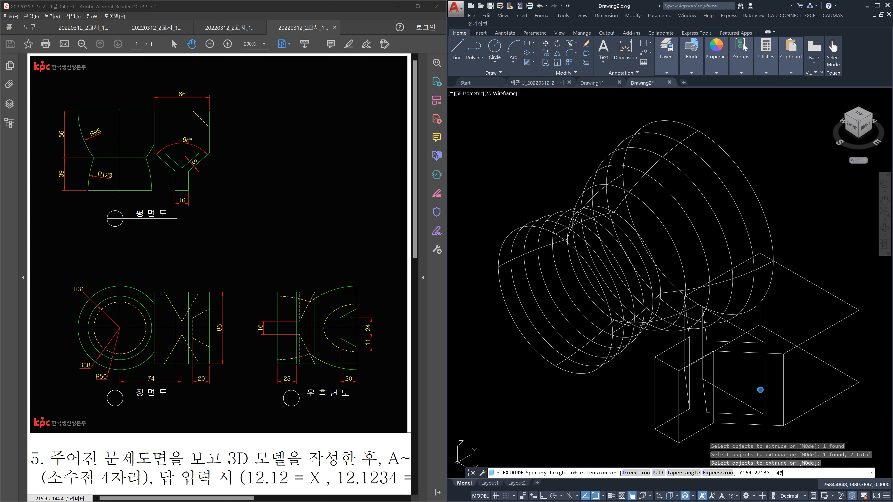
pyautogui.press('Return')
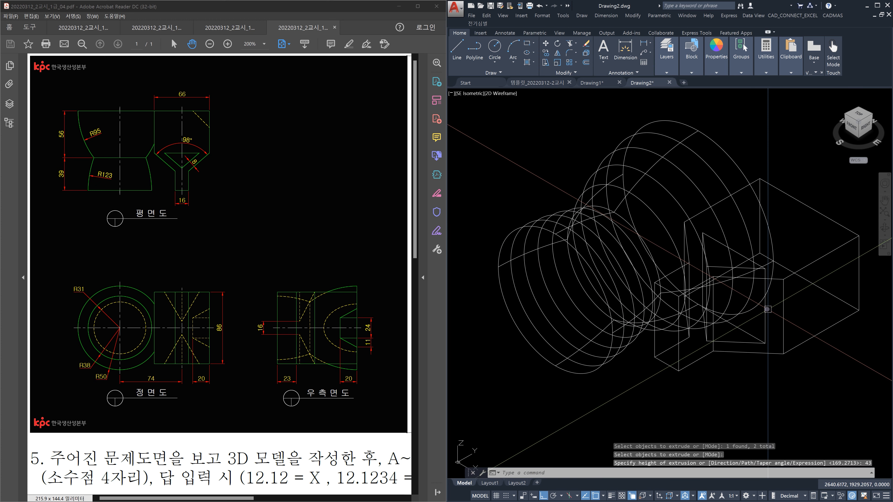
# Draw an 8 mm vertical line upward from the base apex of the extruded triangle
pyautogui.click(765, 310)
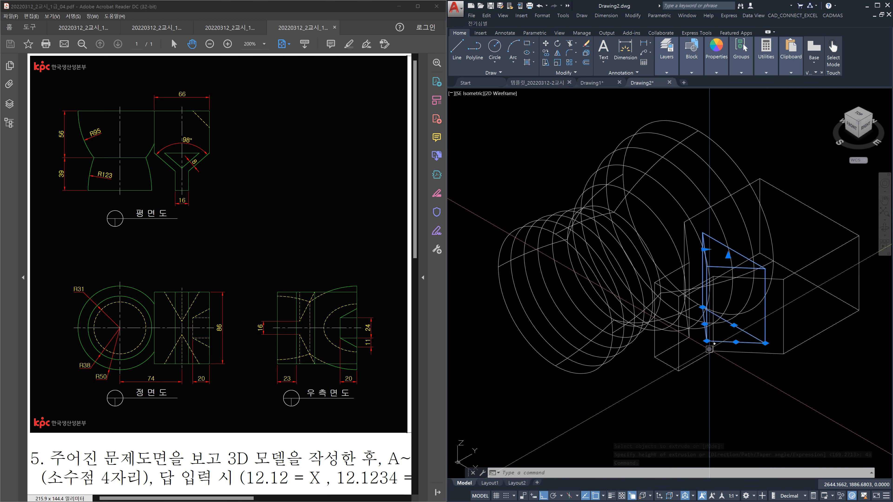
pyautogui.scroll(4, 709, 350)
pyautogui.press('Escape')
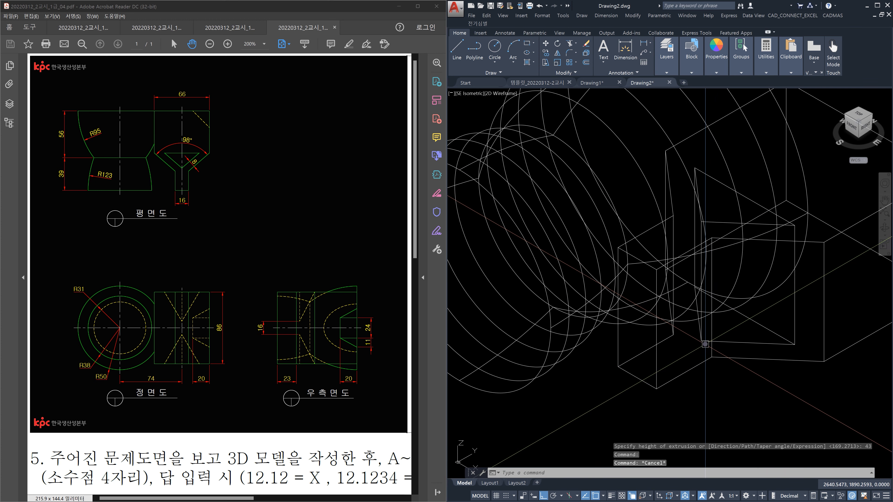
pyautogui.scroll(2, 705, 344)
pyautogui.write('l')
pyautogui.press('Return')
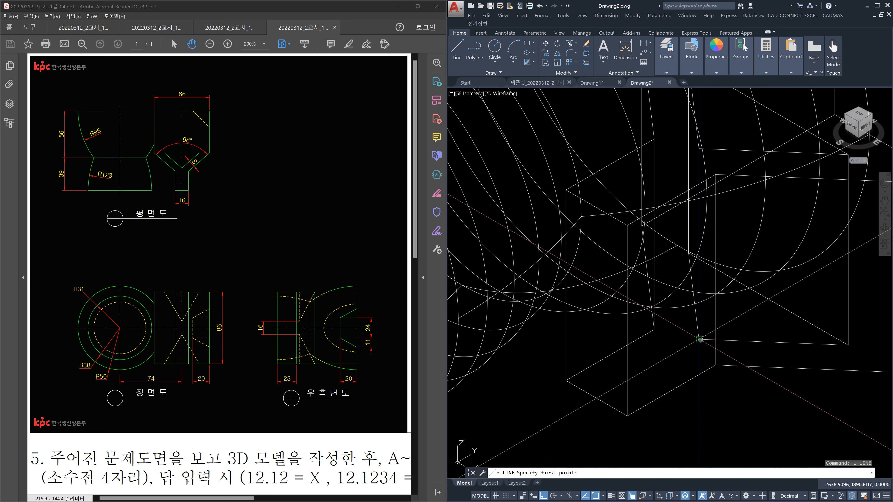
pyautogui.click(700, 340)
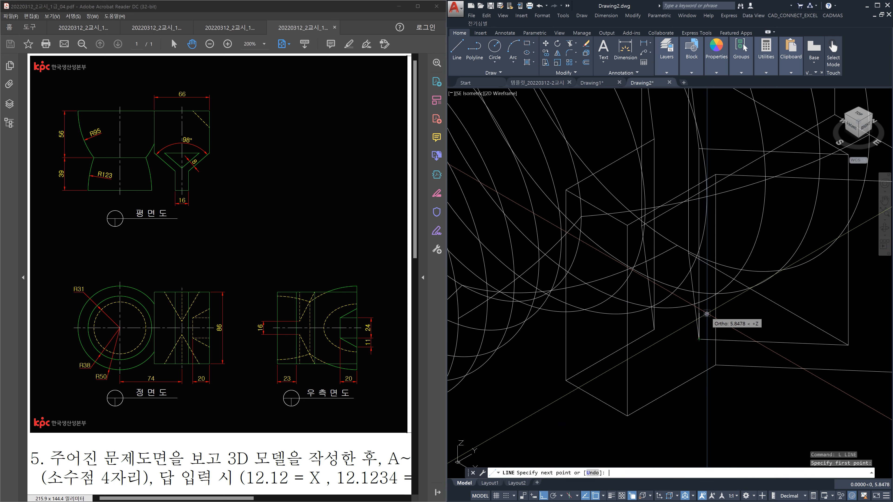
pyautogui.write('8')
pyautogui.press('Return')
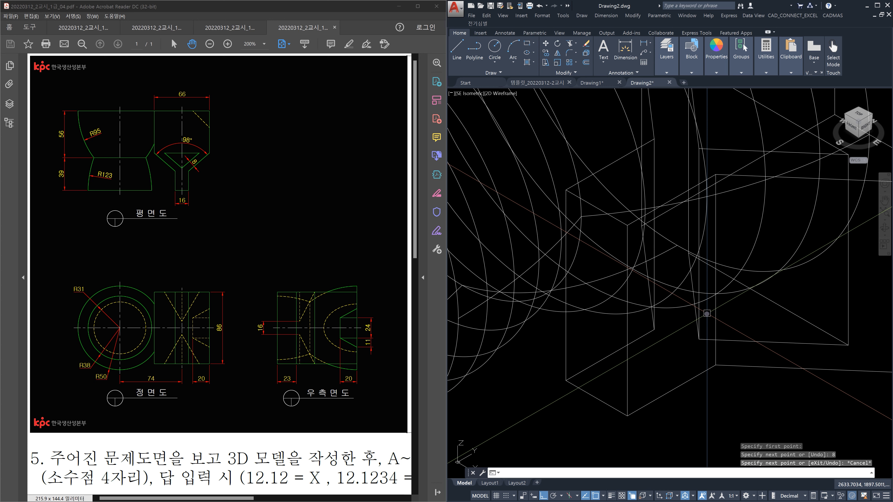
pyautogui.press('Escape')
# Examine the short vertical line at the triangular prism's apex and the position of its upper endpoint
pyautogui.click(698, 313)
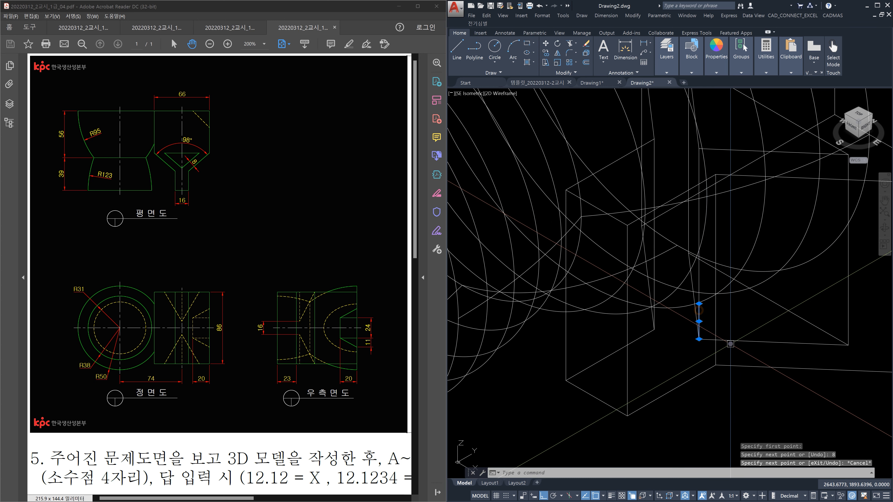
pyautogui.scroll(-2, 729, 341)
pyautogui.press('Escape')
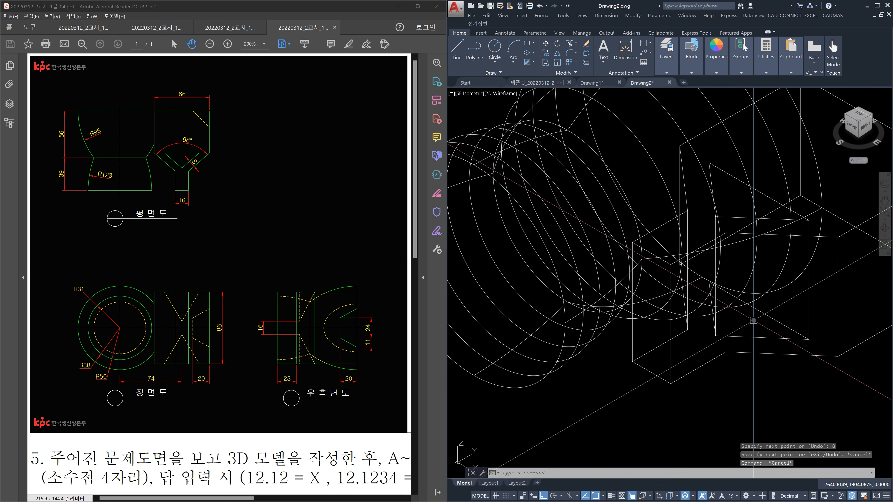
pyautogui.scroll(-2, 762, 319)
pyautogui.moveTo(762, 315); pyautogui.dragTo(733, 318, button='middle')
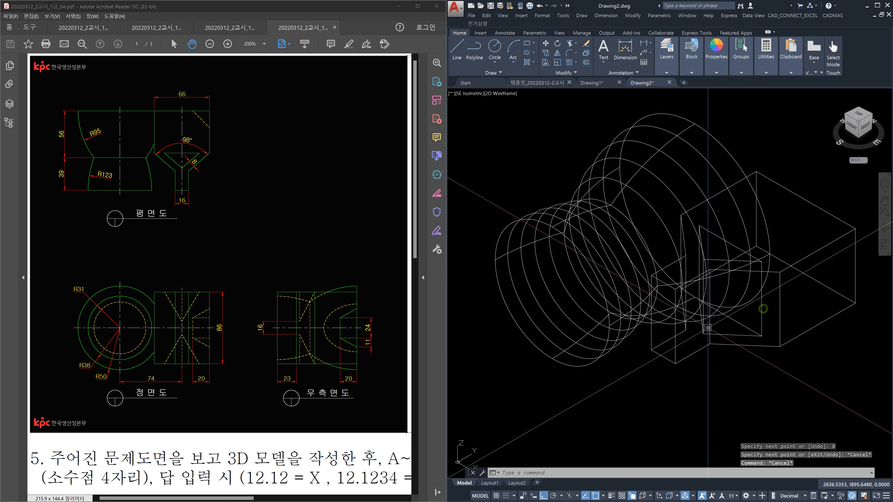
pyautogui.scroll(4, 706, 327)
pyautogui.click(698, 309)
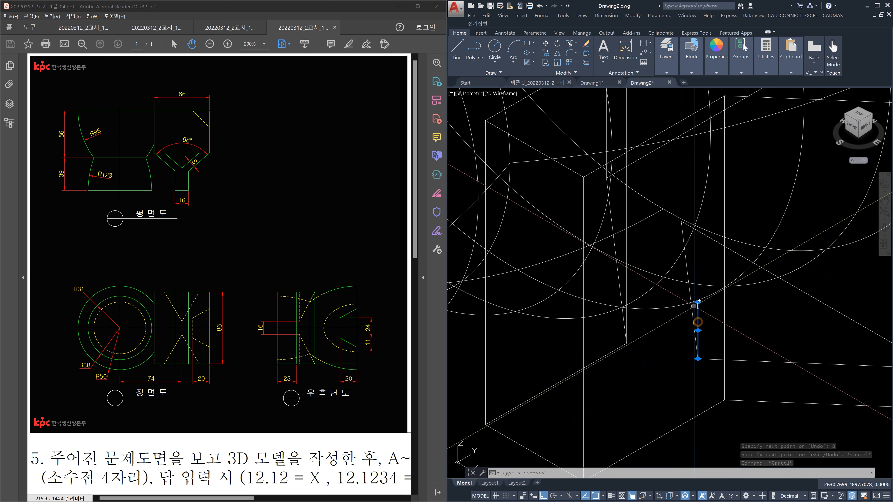
pyautogui.scroll(-2, 698, 302)
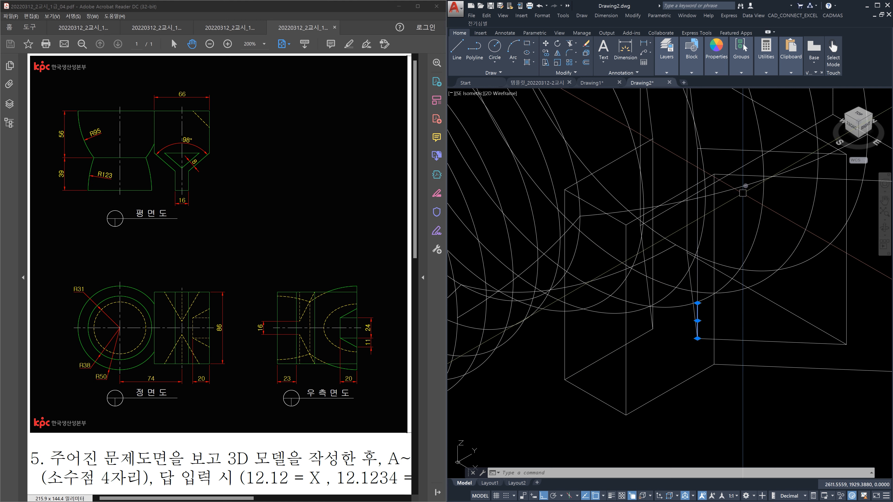
pyautogui.scroll(-2, 762, 110)
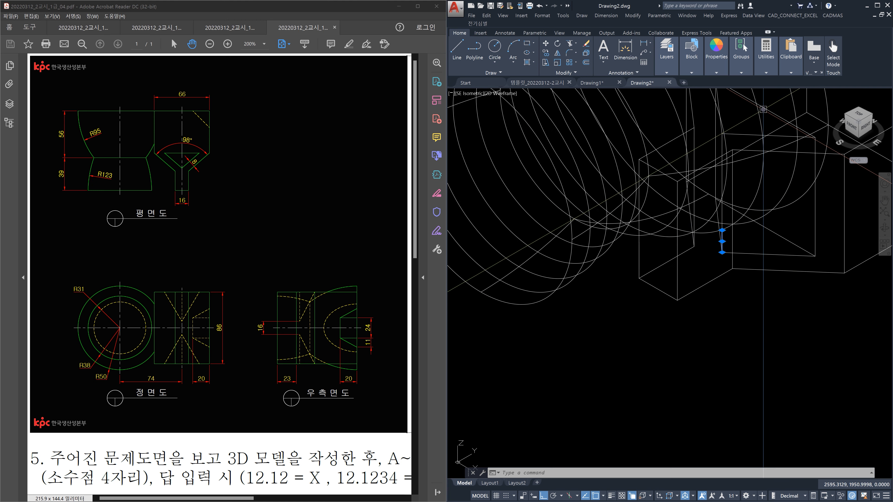
pyautogui.moveTo(772, 114); pyautogui.dragTo(743, 236, button='middle')
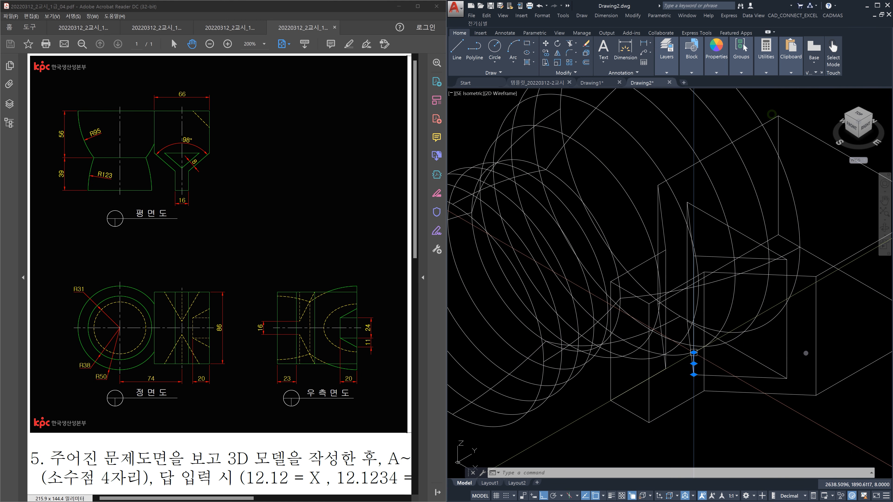
pyautogui.press('Escape')
pyautogui.press('Escape')
# Check the extruded triangle's base corners against the upper end of the short vertical line at its apex
pyautogui.click(790, 378)
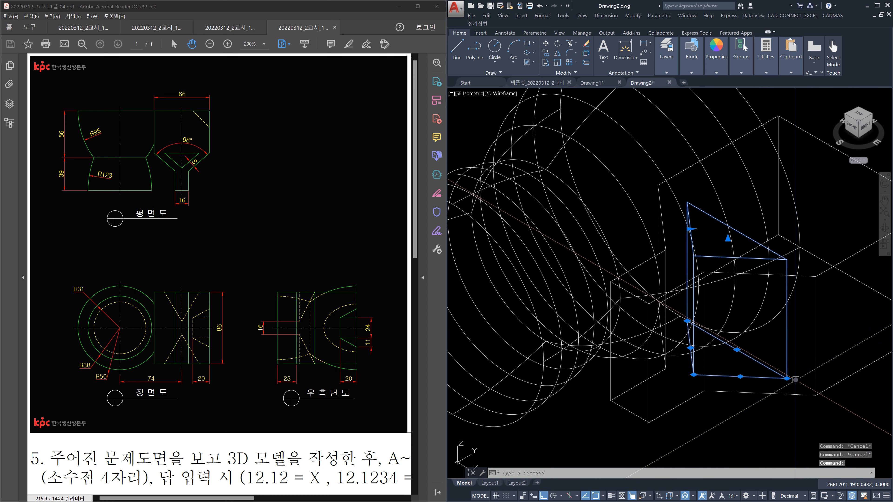
pyautogui.press('Escape')
pyautogui.press('Escape')
pyautogui.scroll(3, 699, 362)
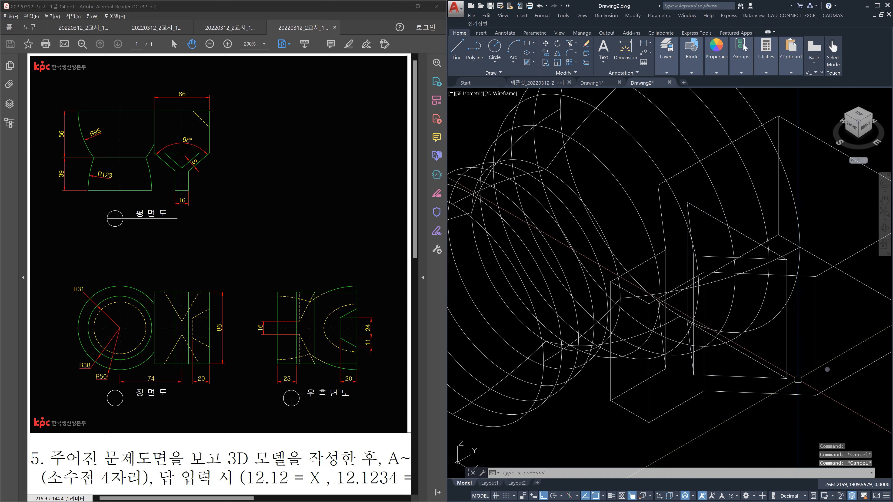
pyautogui.click(683, 366)
pyautogui.moveTo(684, 341)
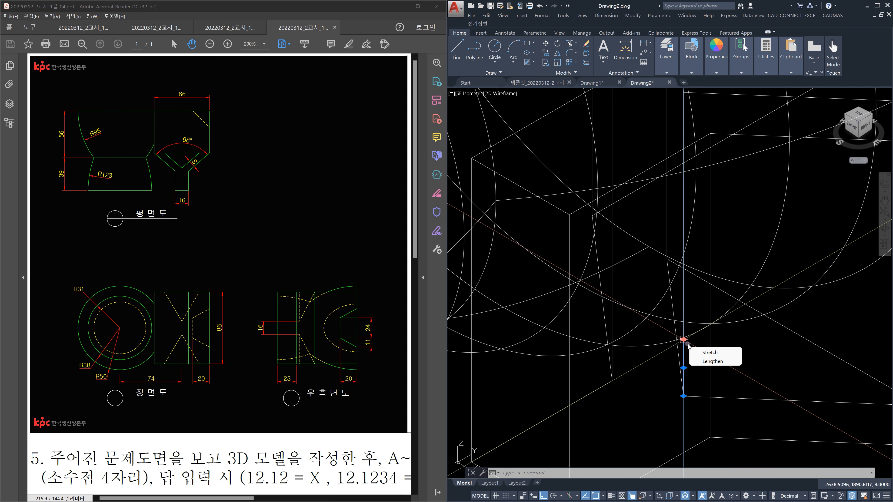
pyautogui.scroll(-2, 778, 315)
pyautogui.press('Escape')
pyautogui.press('Escape')
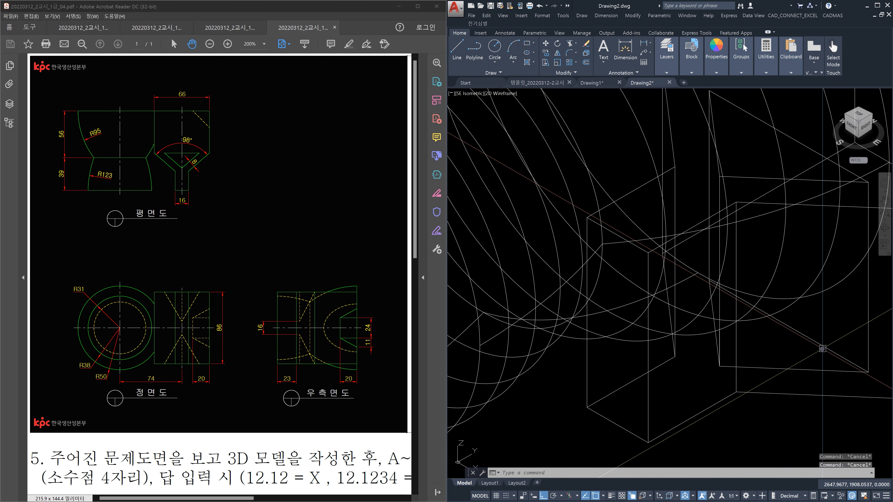
# Examine the triangular prism and the surrounding Y-shaped solid individually
pyautogui.click(823, 345)
pyautogui.scroll(-2, 840, 307)
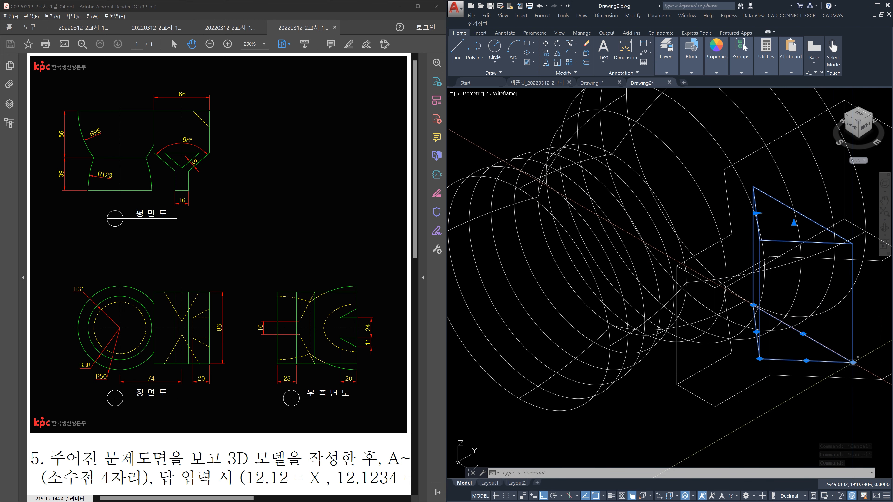
pyautogui.click(881, 354)
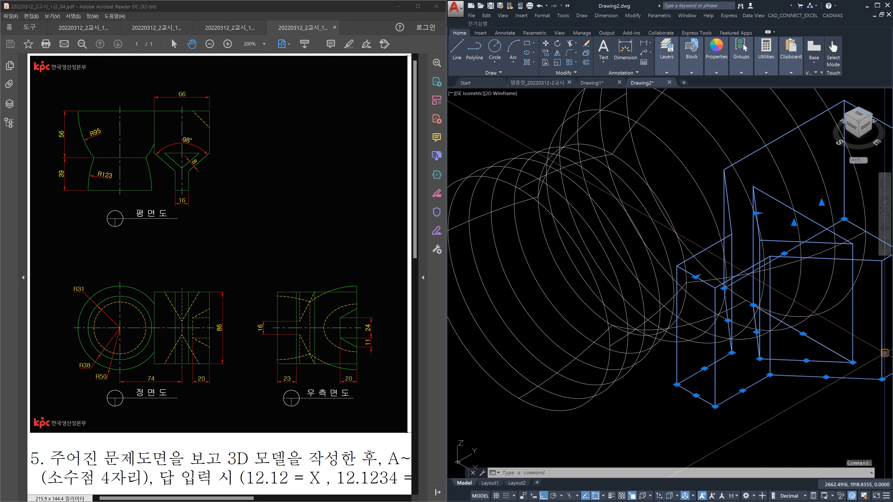
pyautogui.press('Escape')
pyautogui.click(880, 354)
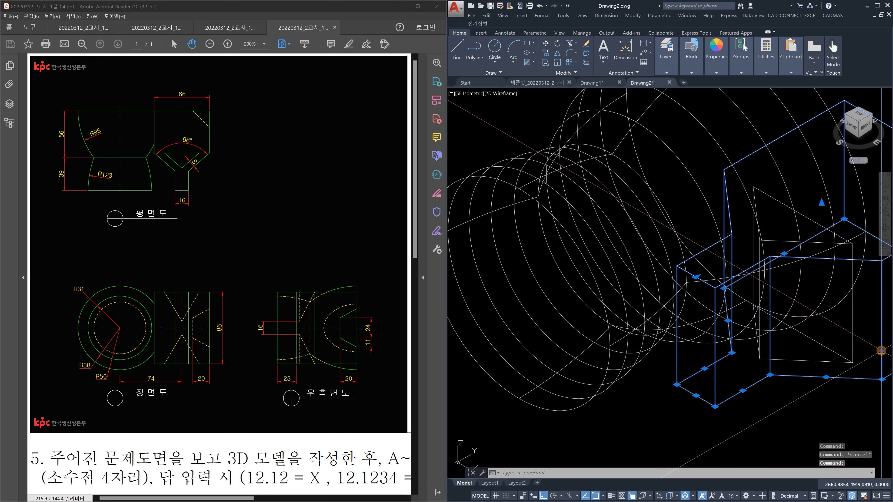
pyautogui.press('Escape')
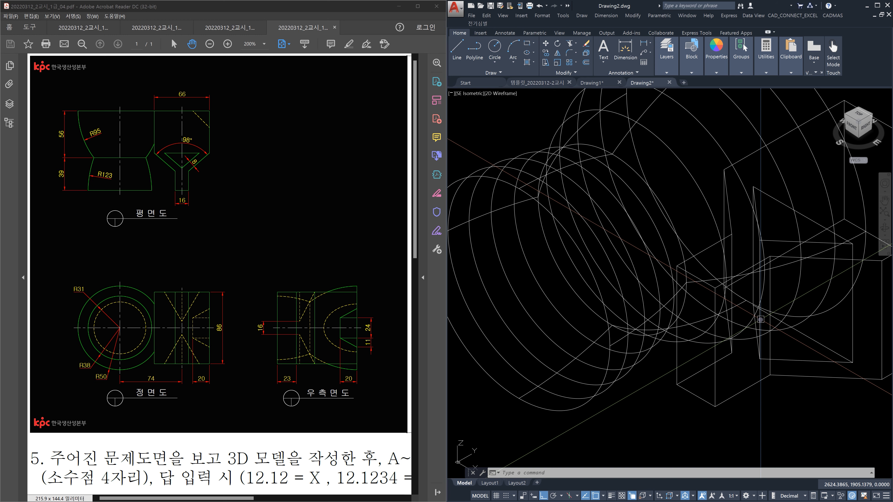
pyautogui.scroll(-3, 761, 319)
pyautogui.scroll(5, 814, 327)
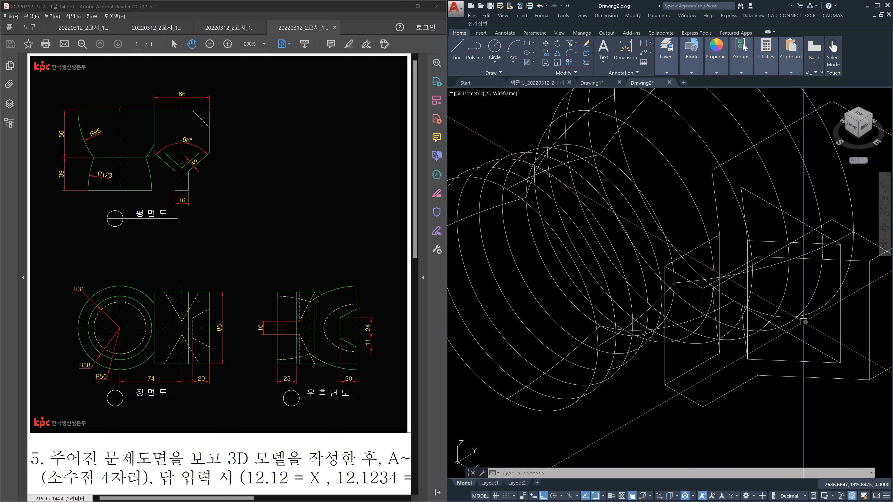
# Slice the triangular prism through the 8 mm line's upper end, the midpoint of its long top edge and a point along X, keeping the apex side
pyautogui.moveTo(814, 327); pyautogui.dragTo(750, 357, button='middle')
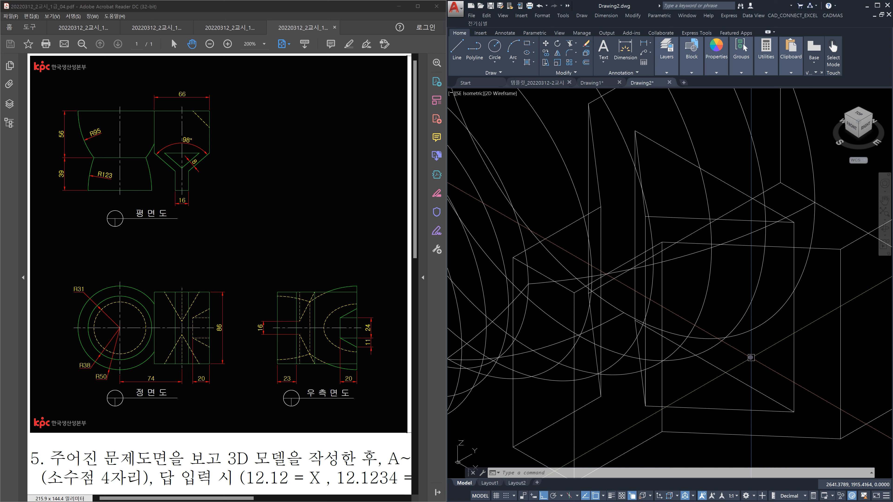
pyautogui.write('SL')
pyautogui.press('Return')
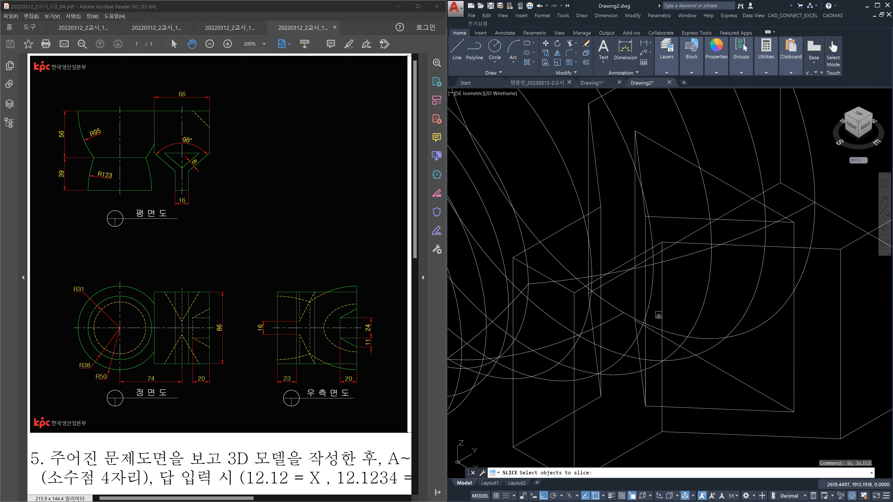
pyautogui.click(792, 373)
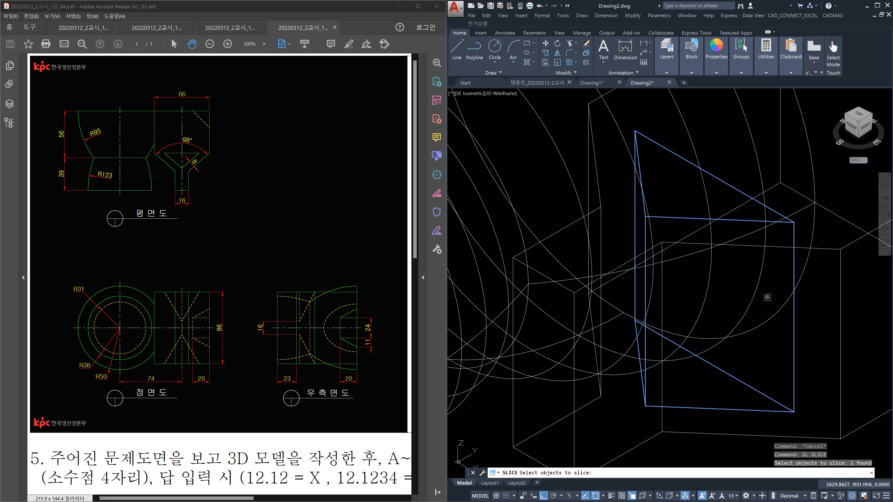
pyautogui.press('Return')
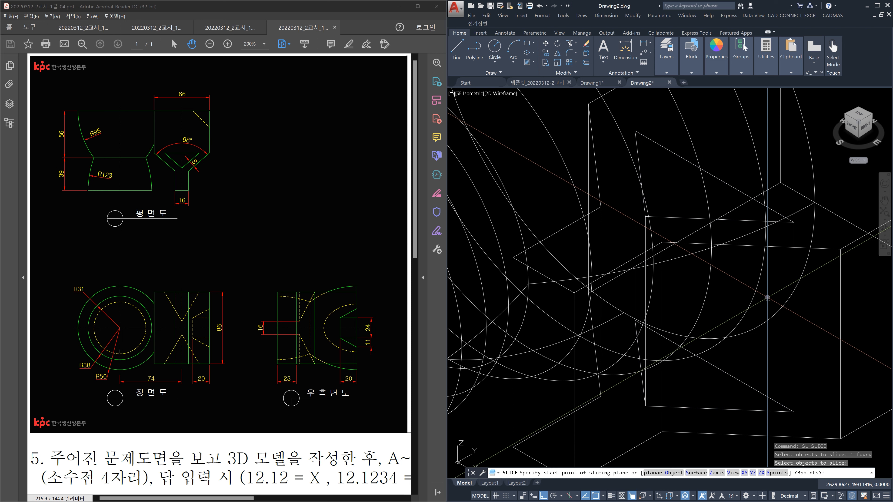
pyautogui.press('Return')
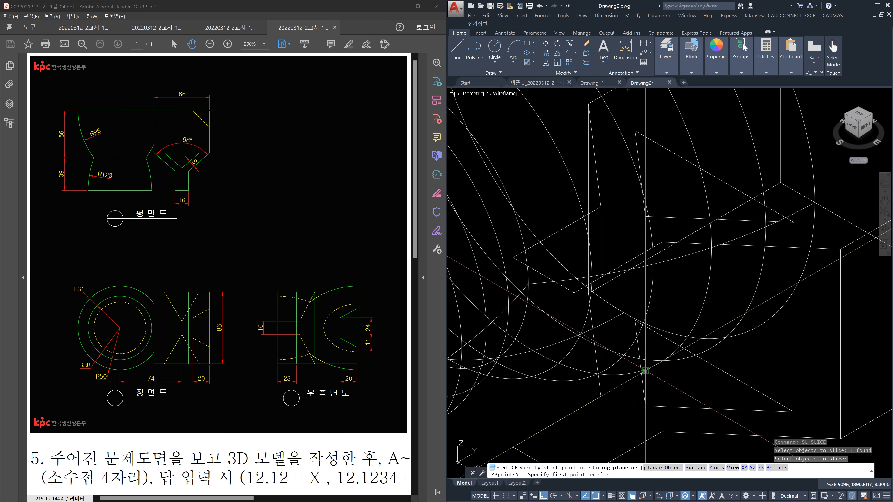
pyautogui.scroll(3, 645, 371)
pyautogui.click(645, 372)
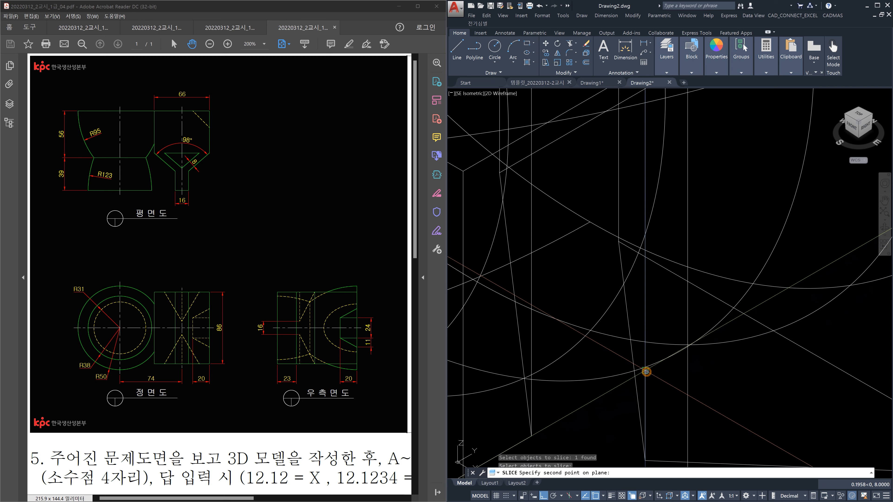
pyautogui.scroll(-5, 646, 371)
pyautogui.scroll(5, 673, 283)
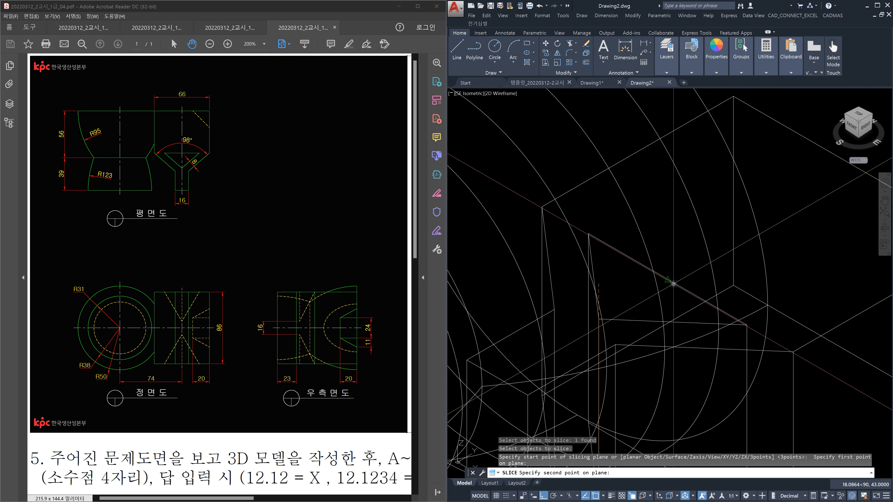
pyautogui.click(667, 279)
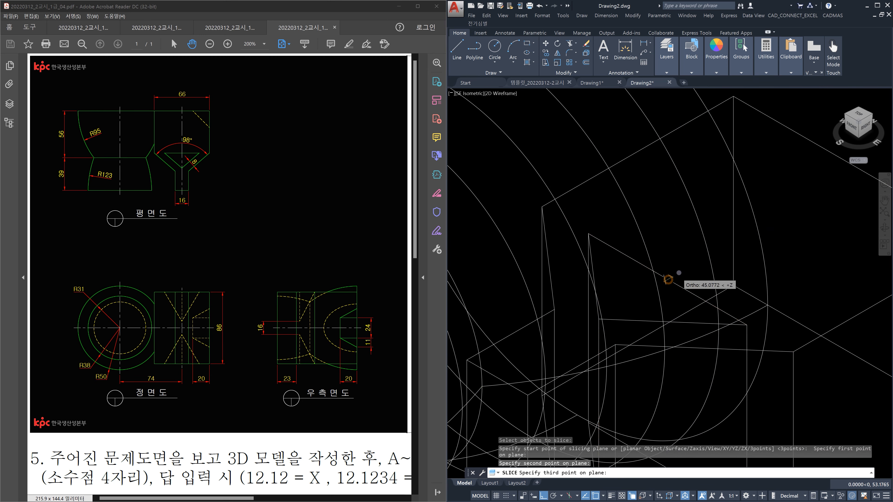
pyautogui.scroll(-4, 679, 281)
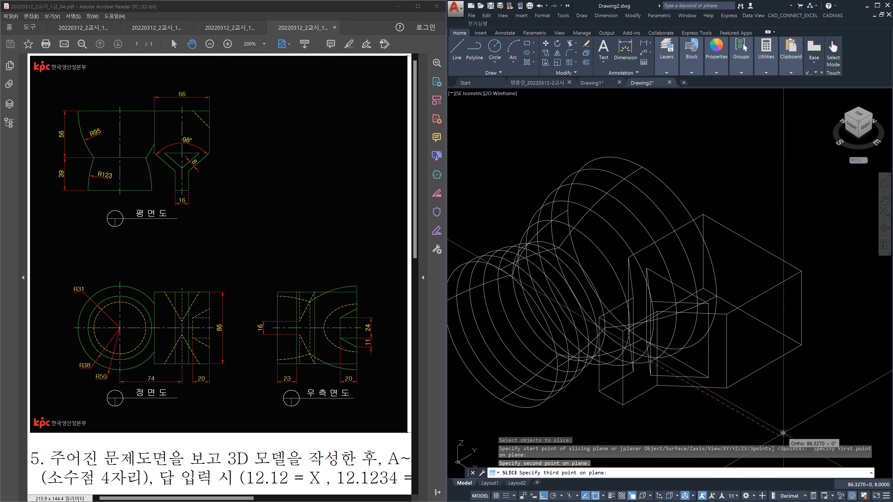
pyautogui.click(783, 433)
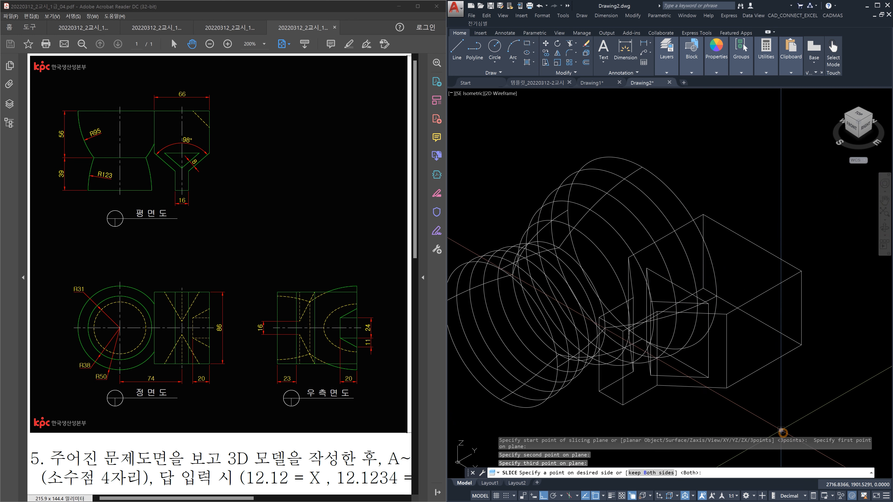
pyautogui.scroll(4, 650, 302)
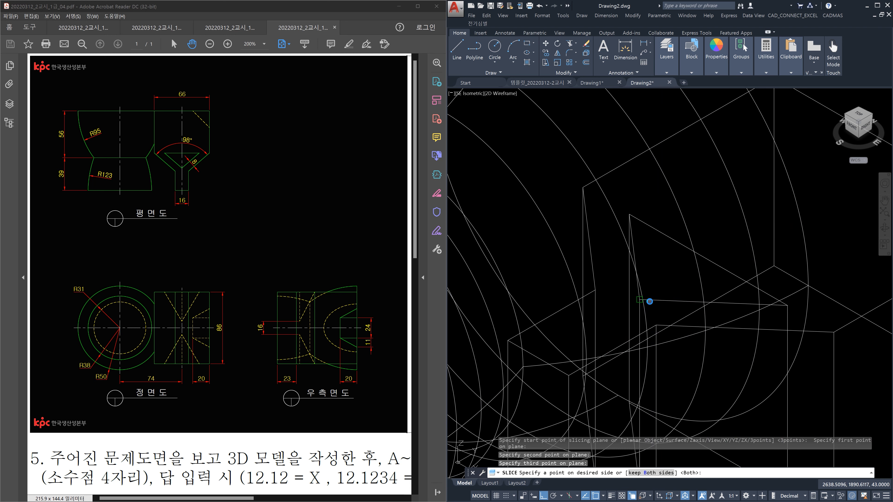
pyautogui.press('Return')
pyautogui.scroll(-5, 730, 322)
# Examine the sliced triangular wedge from several angles inside the Y-shaped solid, dismissing the advertisement pop-up
pyautogui.click(673, 378)
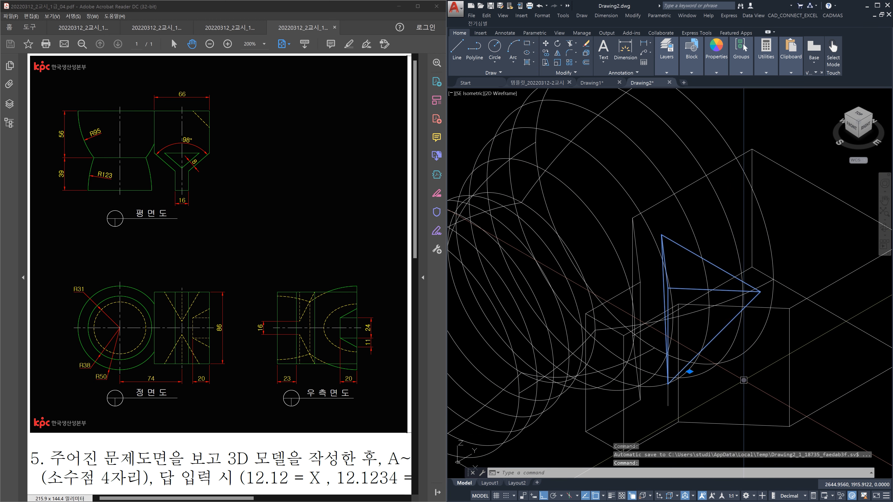
pyautogui.keyDown('shift'); pyautogui.moveTo(744, 380); pyautogui.dragTo(708, 319, button='middle'); pyautogui.keyUp('shift')
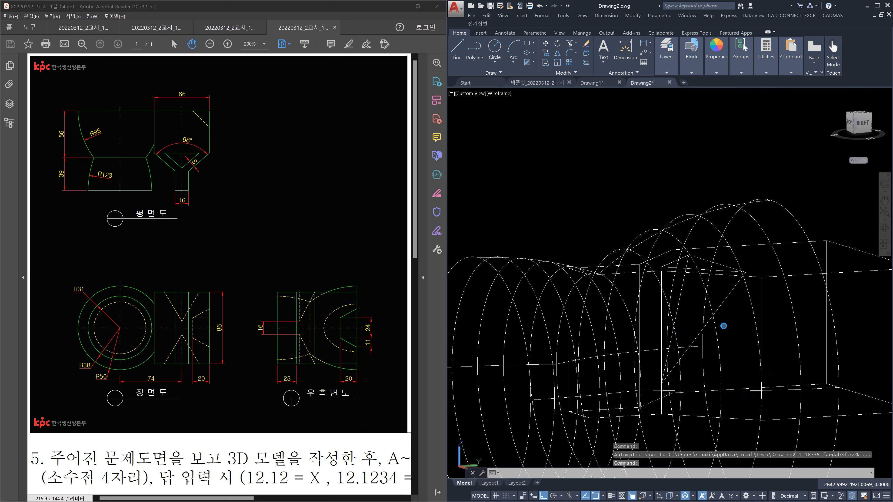
pyautogui.keyDown('shift'); pyautogui.moveTo(723, 326); pyautogui.dragTo(723, 325, button='middle'); pyautogui.keyUp('shift')
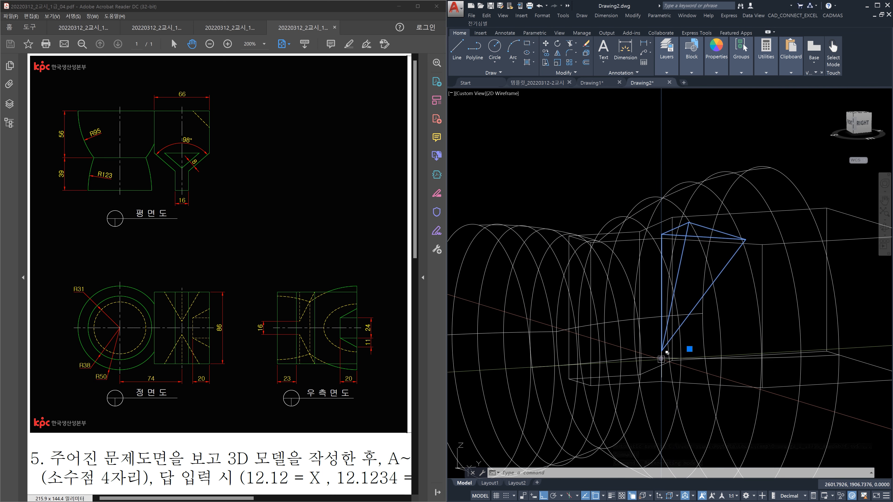
pyautogui.press('Escape')
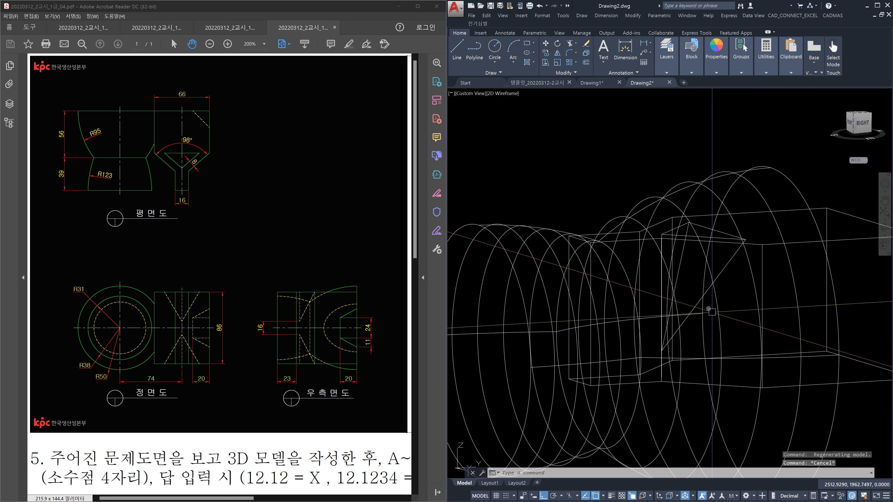
pyautogui.scroll(-5, 707, 307)
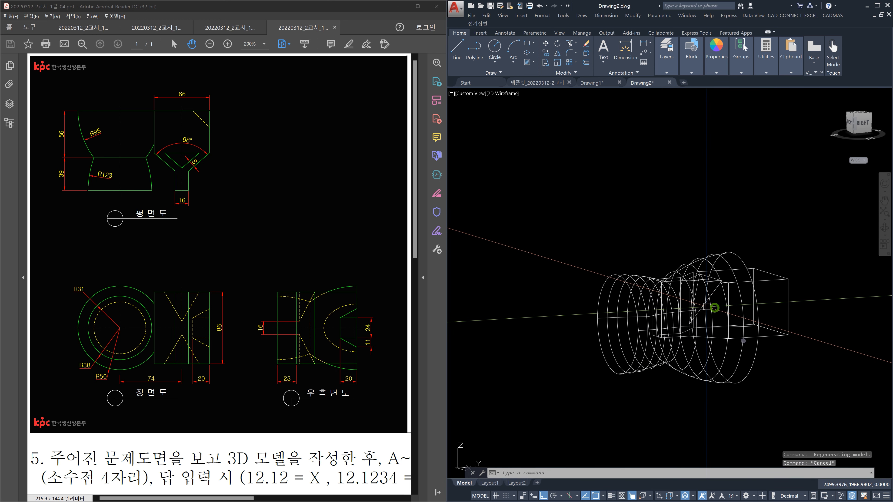
pyautogui.moveTo(742, 341)
pyautogui.keyDown('shift'); pyautogui.mouseDown(button='middle')
pyautogui.moveTo(743, 355)
pyautogui.moveTo(734, 343)
pyautogui.mouseUp(button='middle'); pyautogui.keyUp('shift')
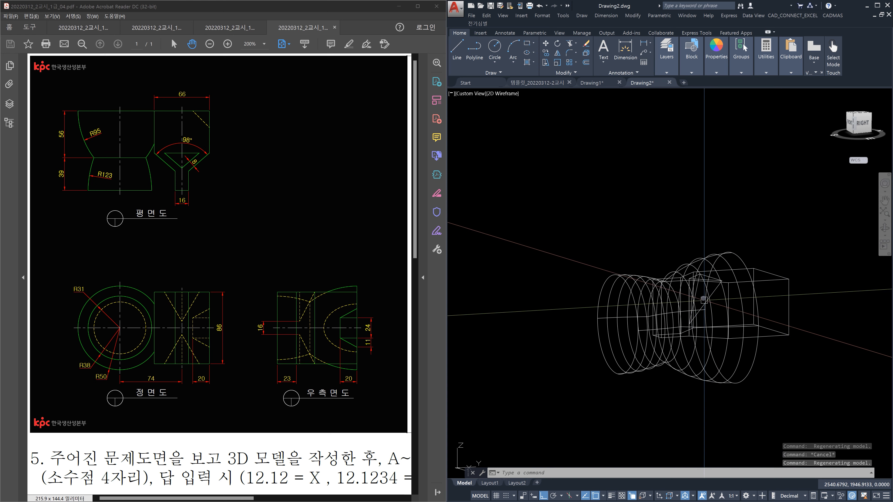
pyautogui.keyDown('shift'); pyautogui.moveTo(704, 315); pyautogui.dragTo(733, 319, button='middle'); pyautogui.keyUp('shift')
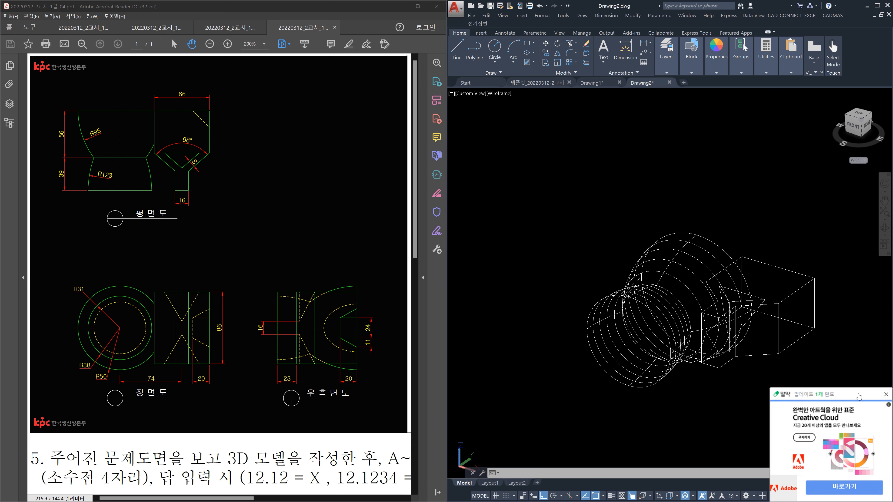
pyautogui.click(886, 394)
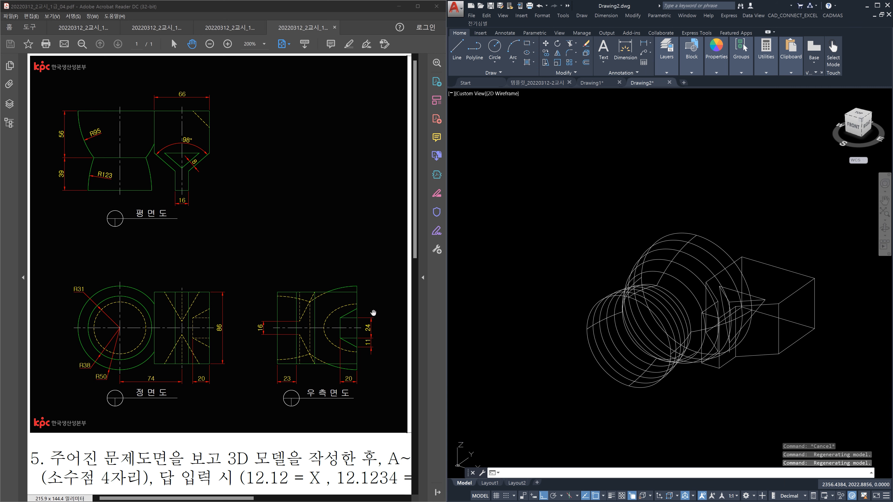
# Draw two consecutive vertical line segments of 12 mm and 11 mm upward from the Y-shaped solid's outer bottom rear corner
pyautogui.scroll(3, 808, 340)
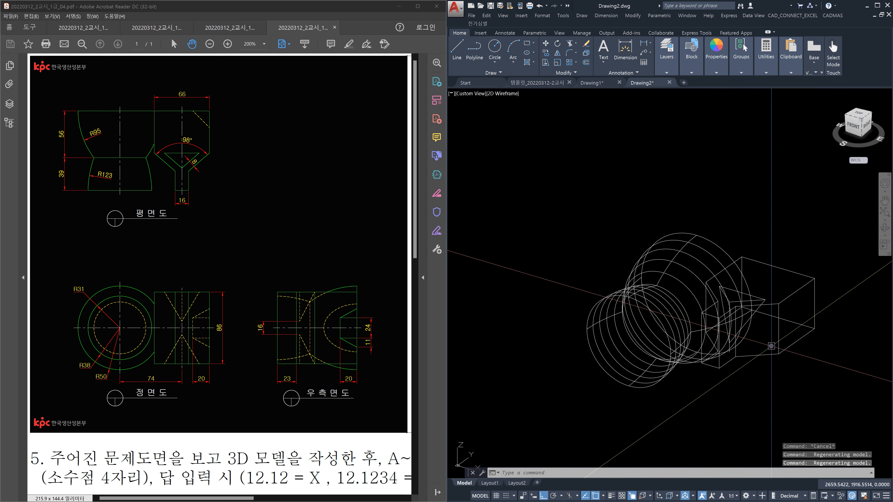
pyautogui.scroll(5, 807, 340)
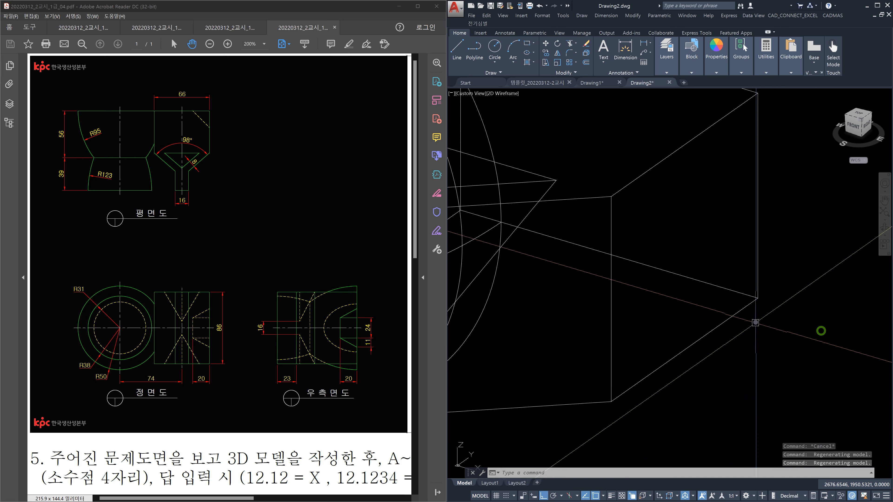
pyautogui.press('Escape')
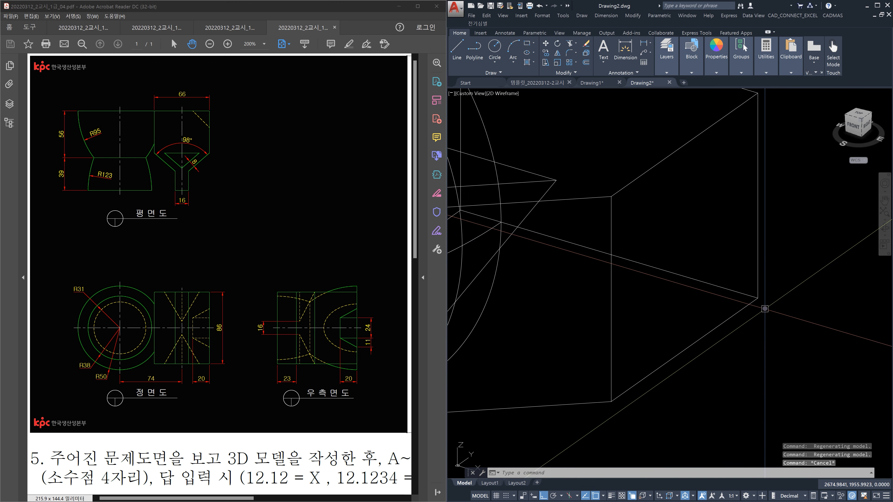
pyautogui.keyDown('shift'); pyautogui.moveTo(763, 301); pyautogui.dragTo(729, 309, button='middle'); pyautogui.keyUp('shift')
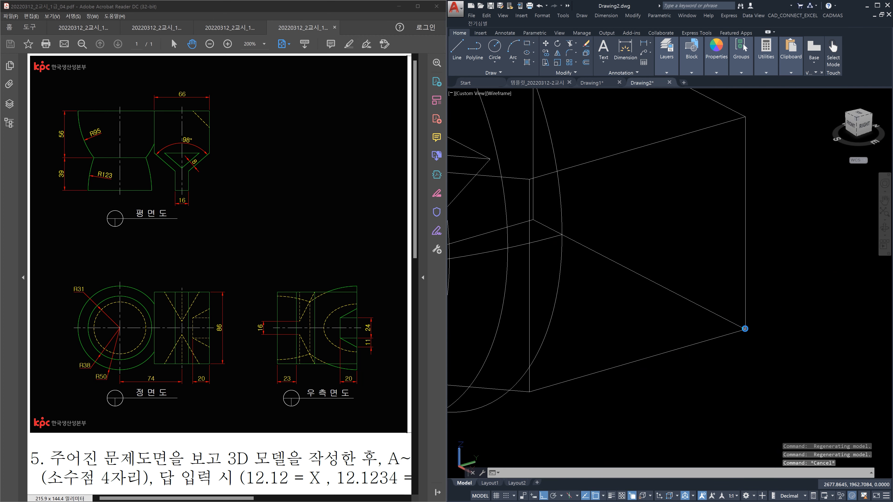
pyautogui.write('l')
pyautogui.press('Return')
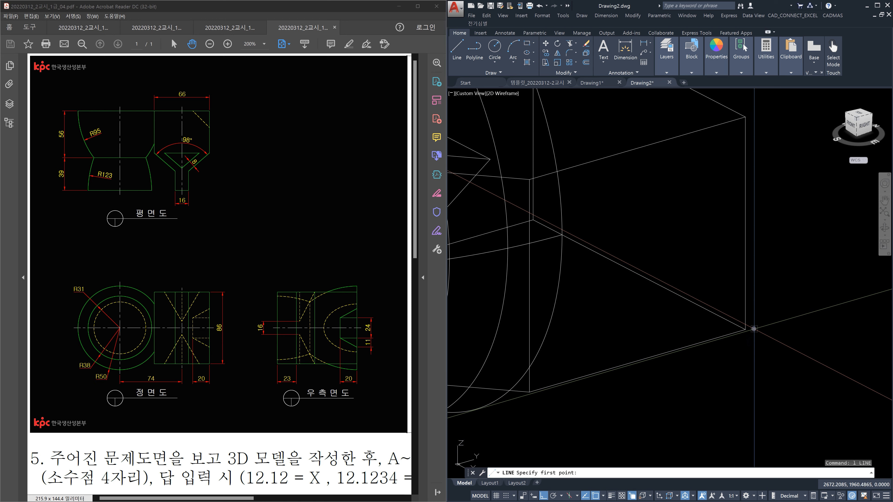
pyautogui.click(745, 330)
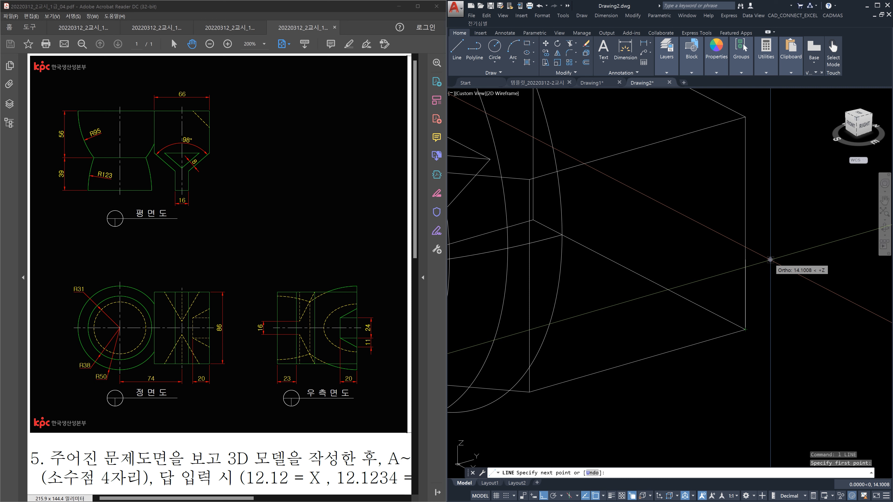
pyautogui.write('12')
pyautogui.press('Return')
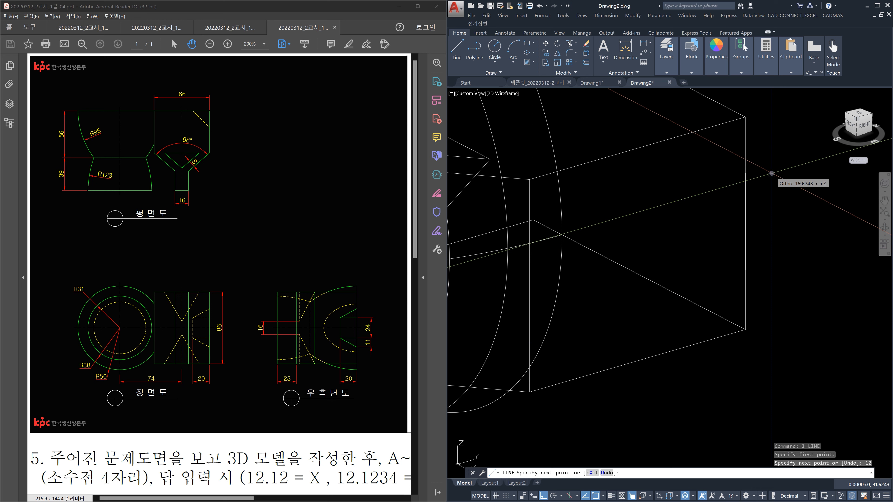
pyautogui.press('Return')
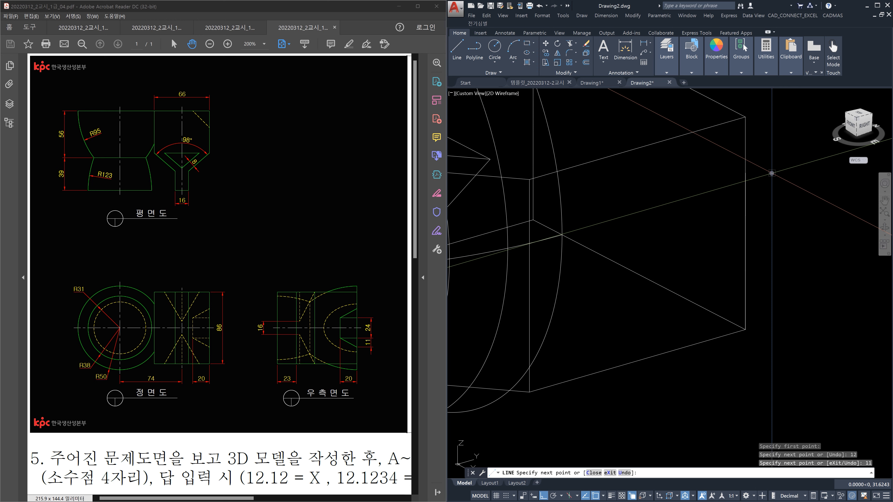
pyautogui.press('Escape')
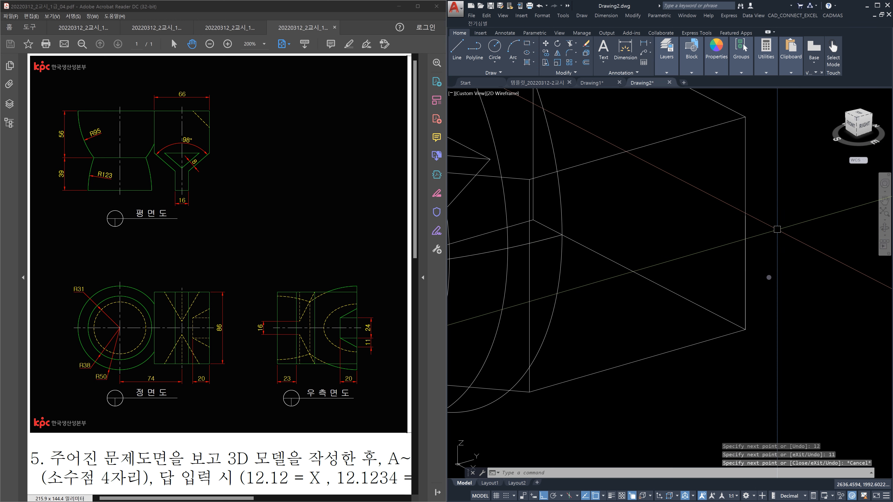
# Copy the 12 mm vertical line 20 mm along the solid's bottom side edge, in the negative Y direction
pyautogui.click(745, 299)
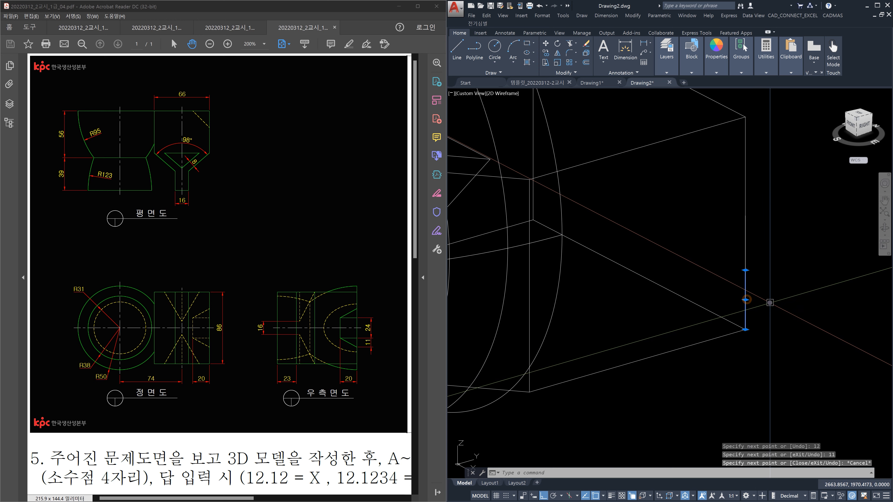
pyautogui.press('Escape')
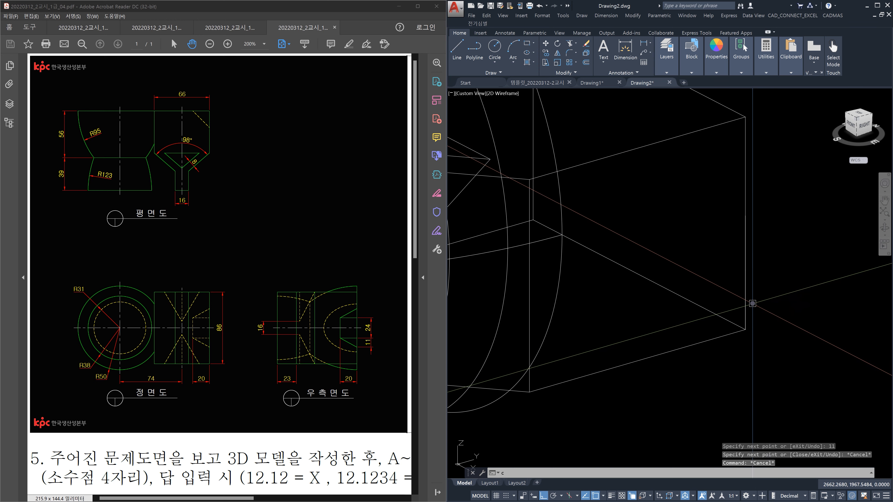
pyautogui.write('co')
pyautogui.press('Return')
pyautogui.click(745, 299)
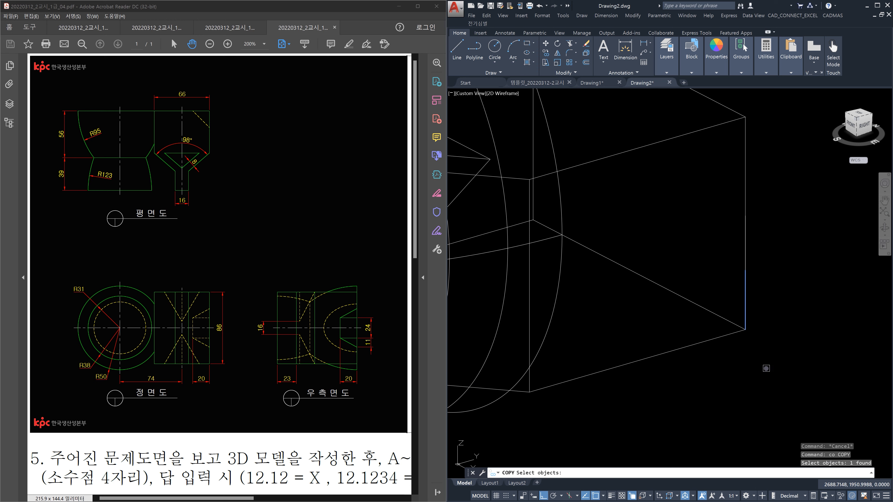
pyautogui.press('Return')
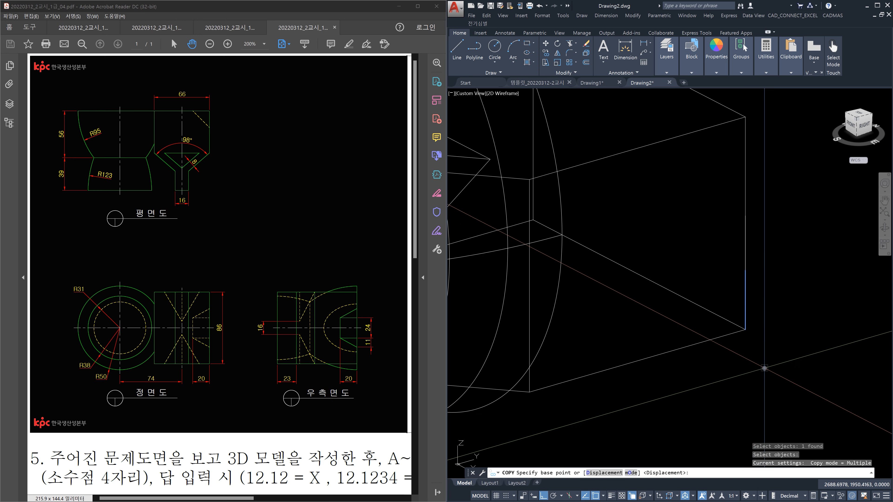
pyautogui.click(765, 370)
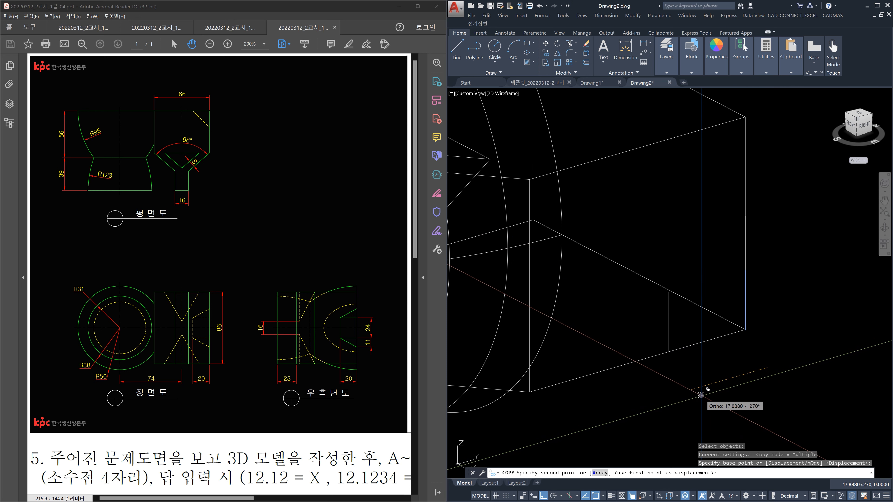
pyautogui.press('Return')
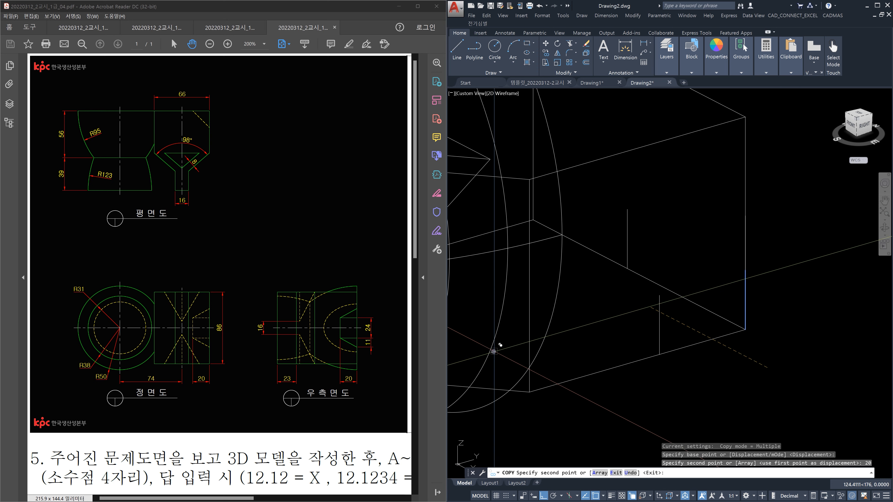
pyautogui.press('Escape')
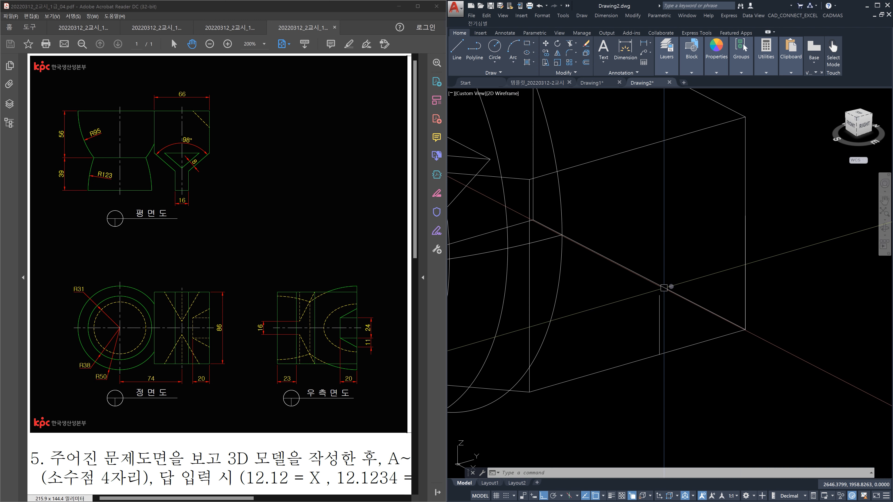
# Draw lines joining the upper and lower ends of the copied 12 mm line to the stacked vertical lines, closing a trapezoid on the side face
pyautogui.write('l')
pyautogui.press('Return')
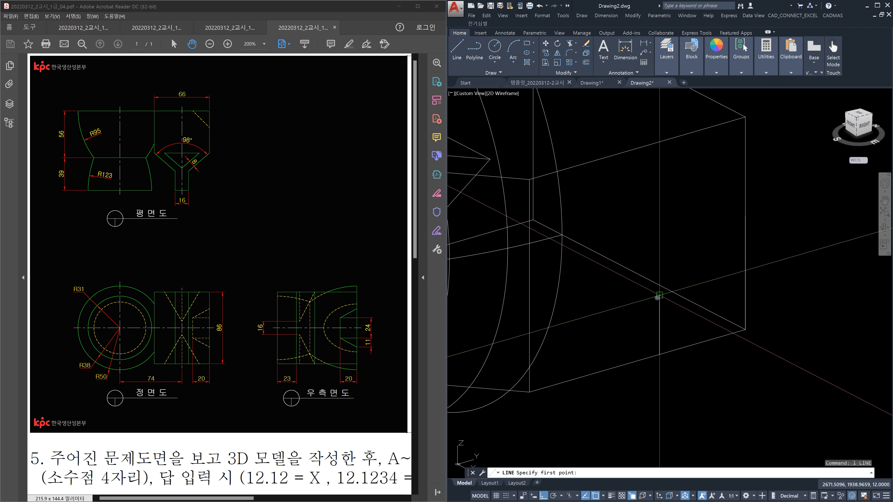
pyautogui.click(659, 295)
pyautogui.click(744, 215)
pyautogui.press('Escape')
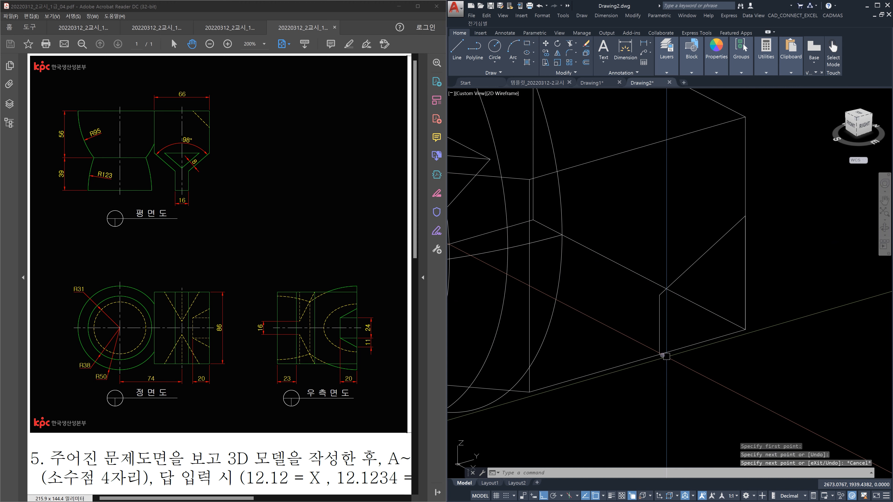
pyautogui.press('Return')
pyautogui.click(662, 354)
pyautogui.click(745, 328)
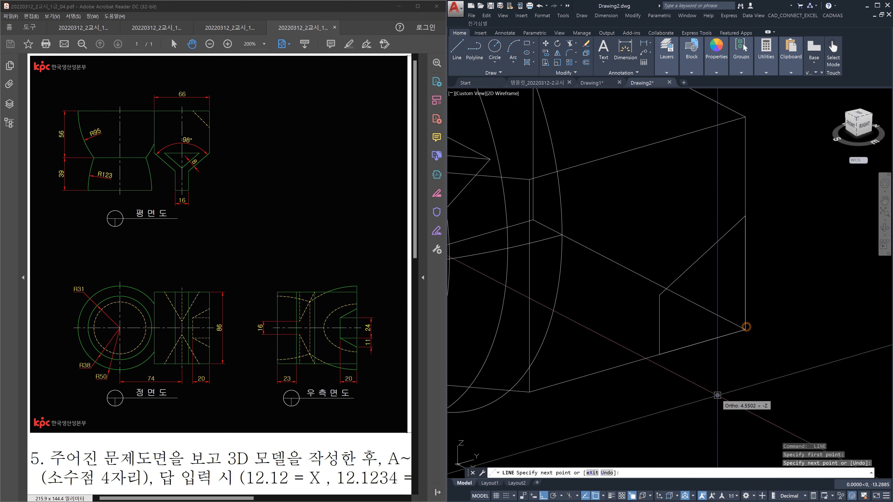
pyautogui.press('Escape')
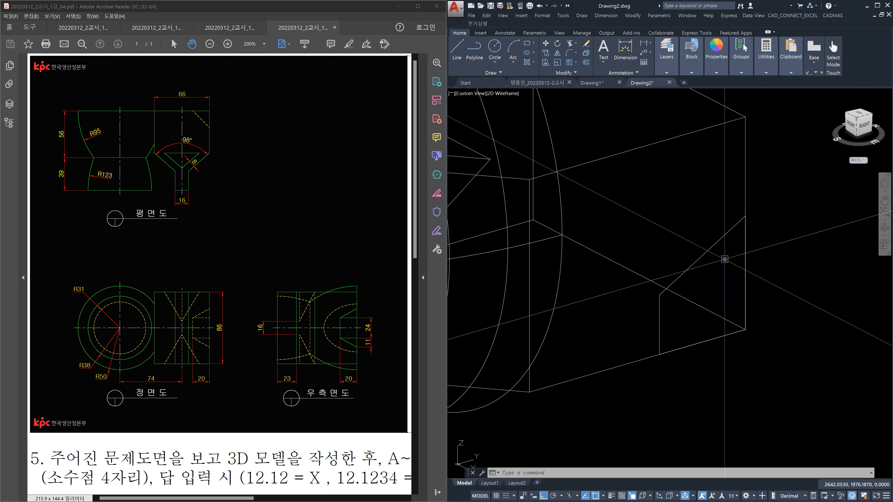
# Convert the closed trapezoid outline on the Y-shaped solid's side face into a region
pyautogui.write('ㄱ')
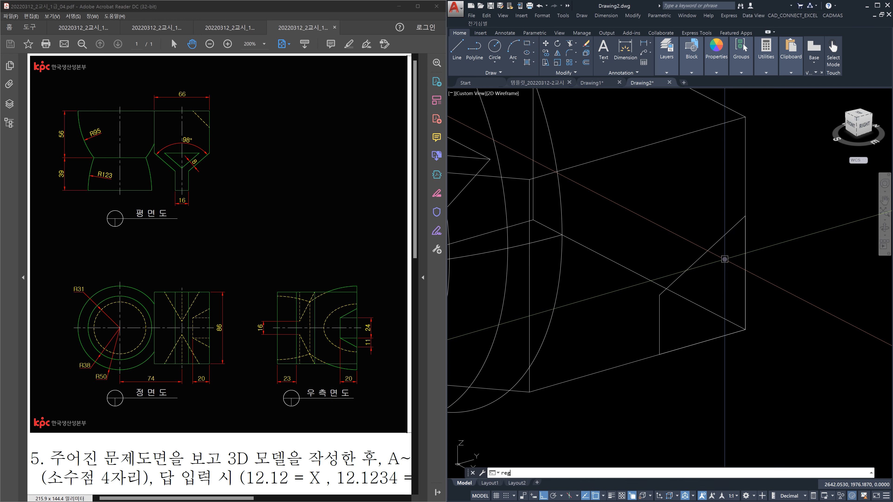
pyautogui.write('eg')
pyautogui.press('Return')
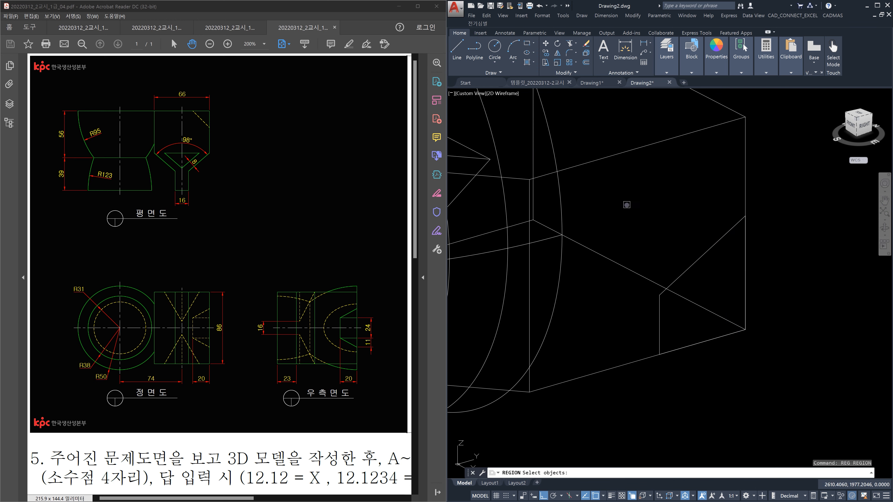
pyautogui.click(625, 195)
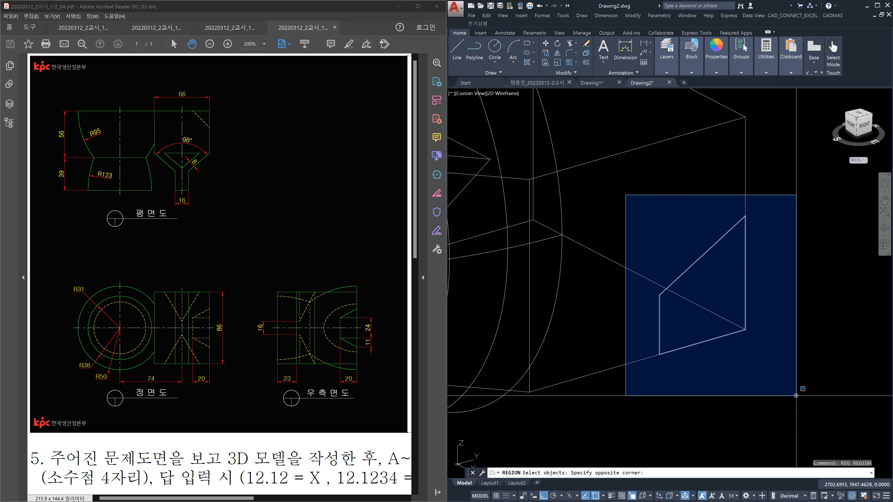
pyautogui.click(796, 396)
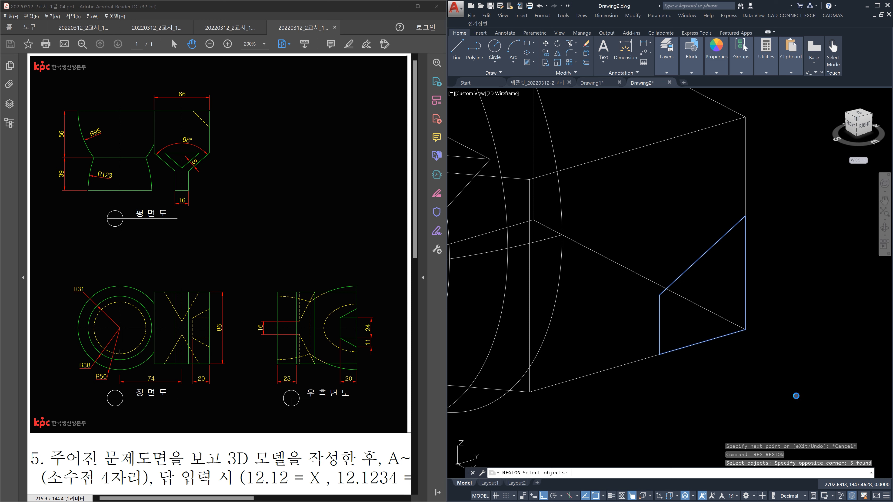
pyautogui.press('Return')
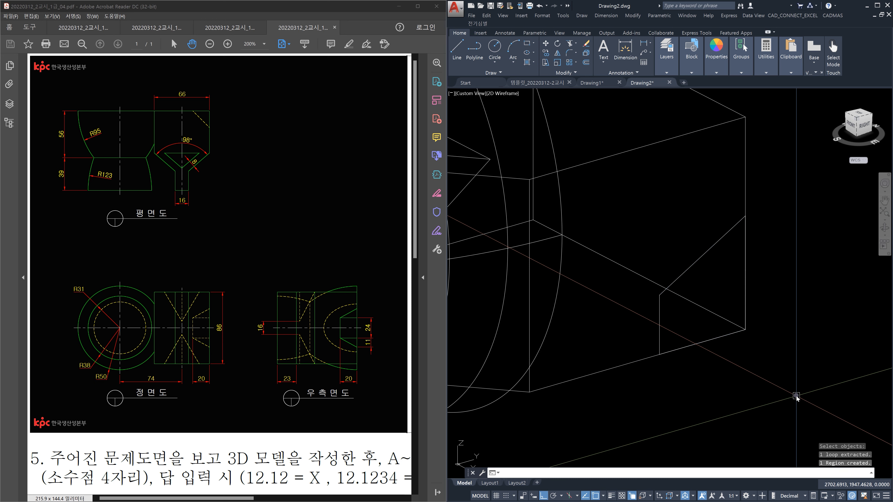
# Draw a 20 mm line from the solid's outer bottom rear corner along the rear bottom edge, in the negative X direction
pyautogui.keyDown('shift'); pyautogui.moveTo(796, 396); pyautogui.dragTo(752, 368, button='middle'); pyautogui.keyUp('shift')
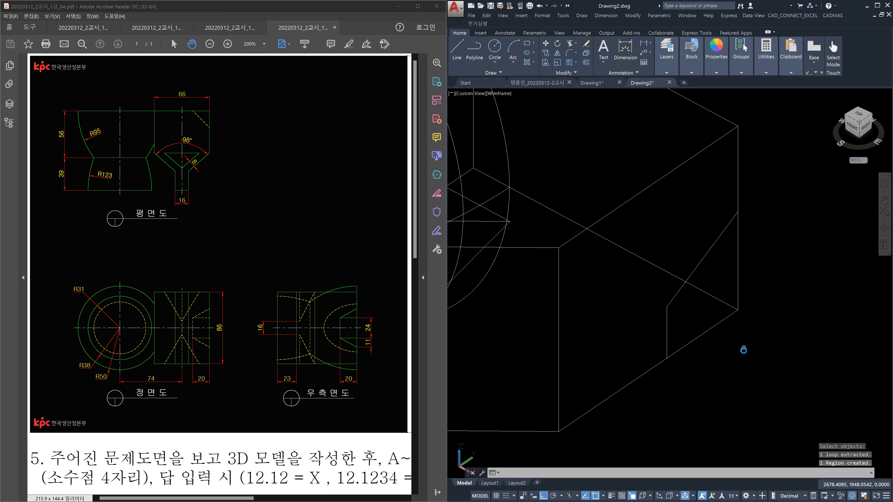
pyautogui.scroll(5, 686, 346)
pyautogui.write('l')
pyautogui.press('Return')
pyautogui.click(677, 342)
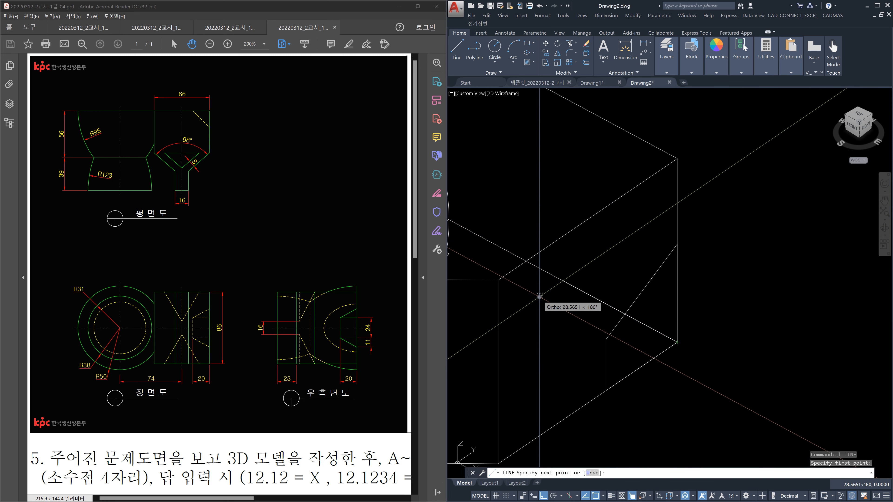
pyautogui.press('Return')
pyautogui.press('Escape')
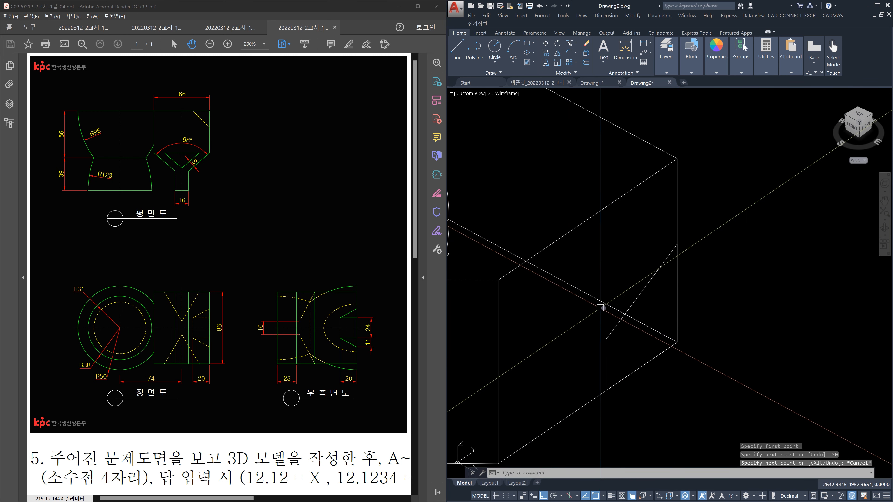
pyautogui.click(615, 311)
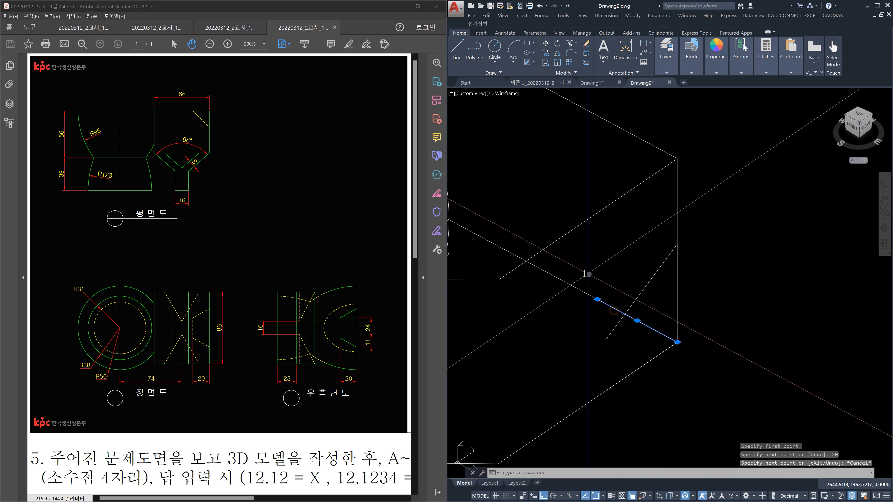
pyautogui.press('Escape')
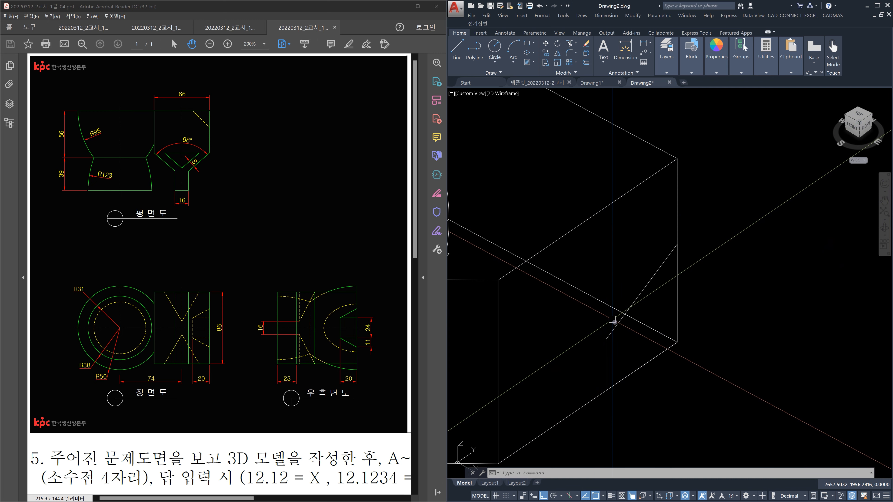
pyautogui.press('Escape')
# Extrude the trapezoid region using the Direction option, from the copied 12 mm line's lower end to the inner end of the 20 mm line
pyautogui.write('ext')
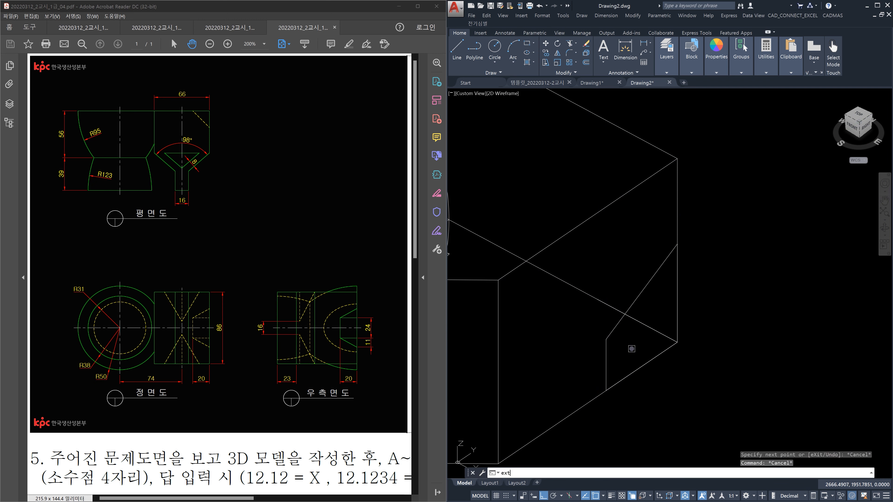
pyautogui.press('Return')
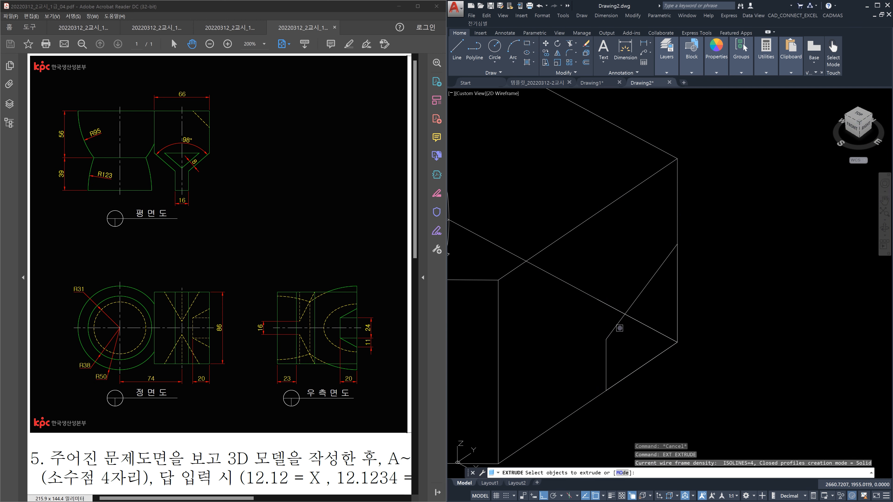
pyautogui.click(617, 327)
pyautogui.press('Return')
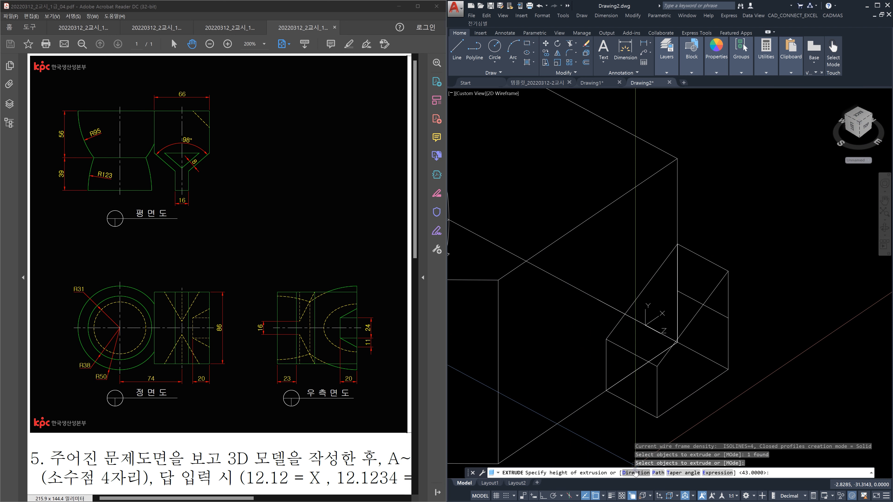
pyautogui.write('d')
pyautogui.press('Return')
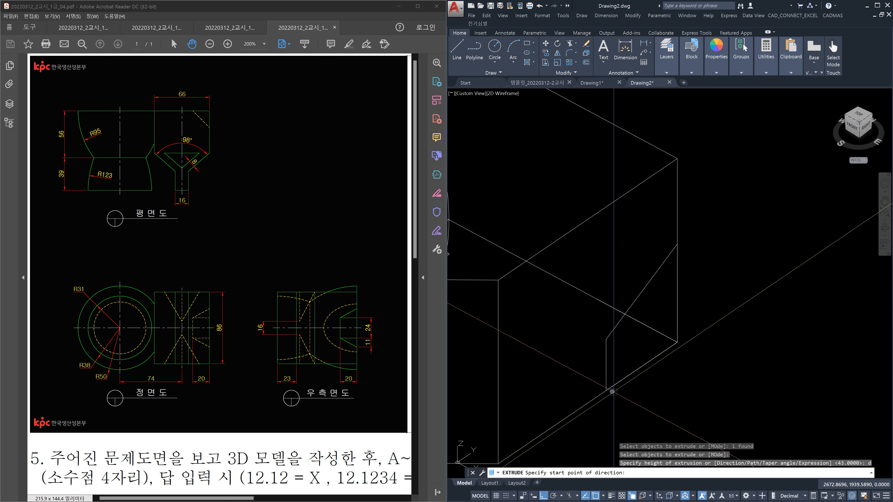
pyautogui.click(612, 391)
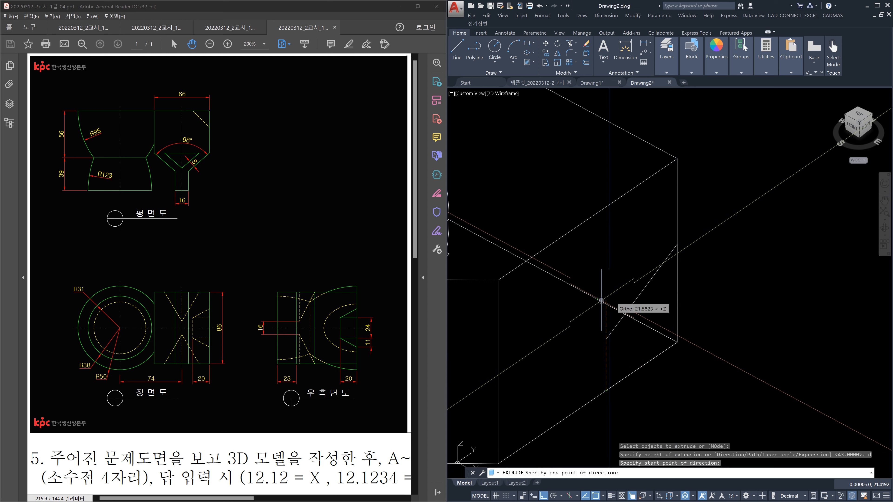
pyautogui.click(597, 301)
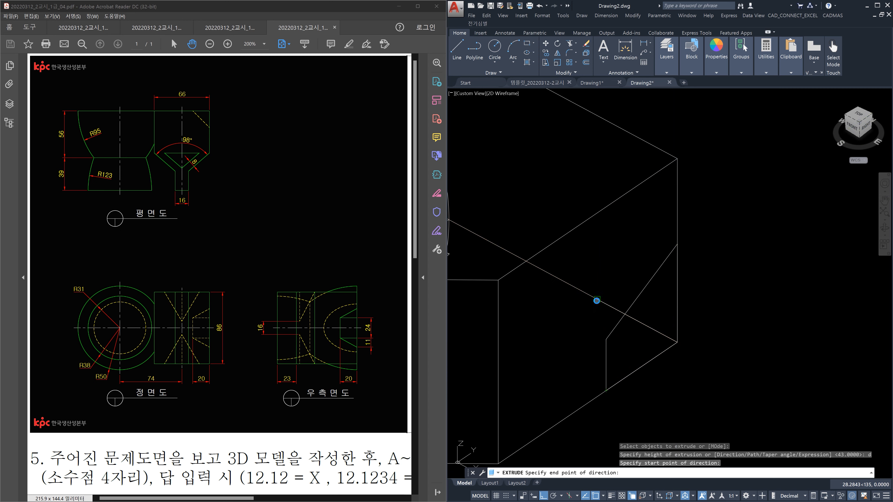
# Subtract the sliced triangular wedge and the slanted trapezoid extrusion from the Y-shaped solid
pyautogui.keyDown('shift'); pyautogui.moveTo(602, 293); pyautogui.dragTo(509, 363, button='middle'); pyautogui.keyUp('shift')
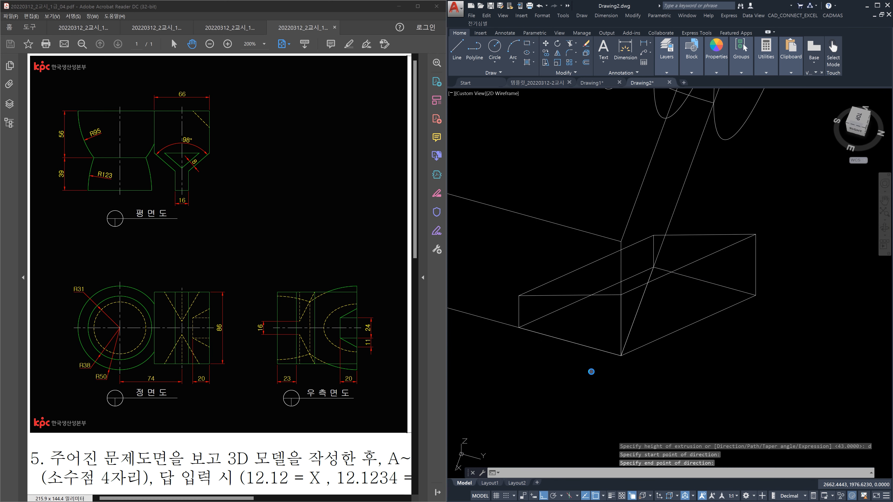
pyautogui.click(607, 354)
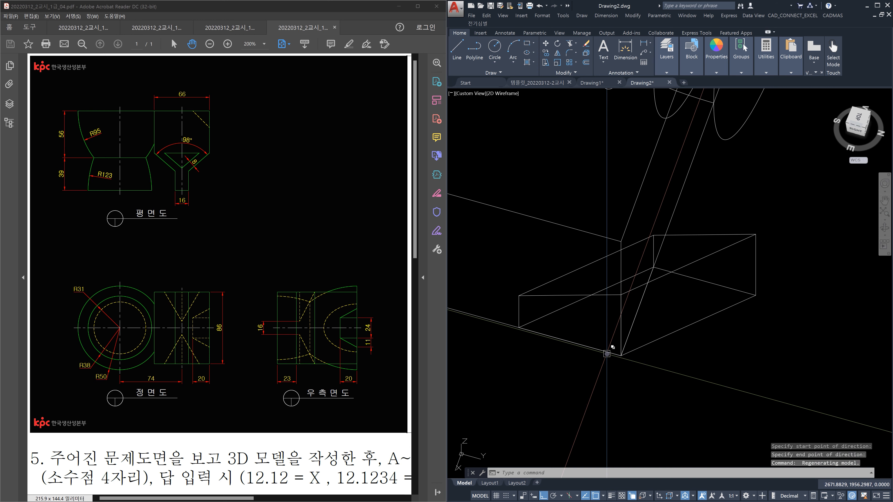
pyautogui.scroll(3, 573, 378)
pyautogui.scroll(-8, 577, 368)
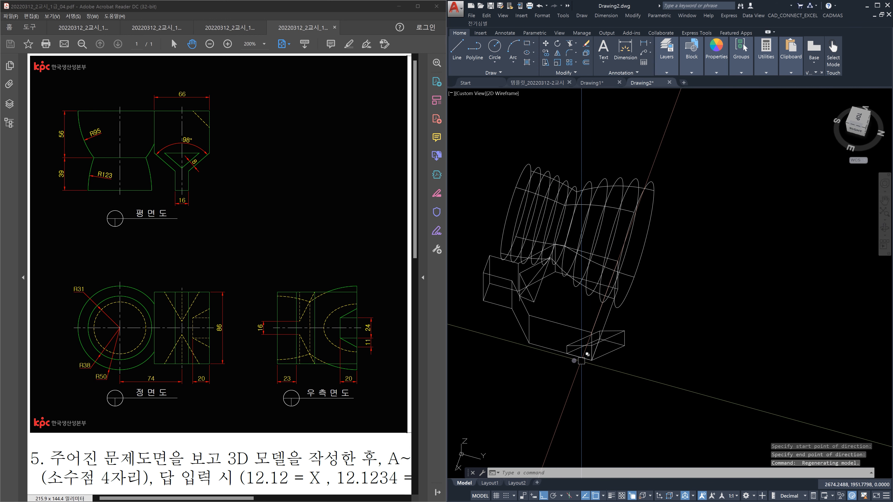
pyautogui.keyDown('shift'); pyautogui.moveTo(567, 365); pyautogui.dragTo(697, 325, button='middle'); pyautogui.keyUp('shift')
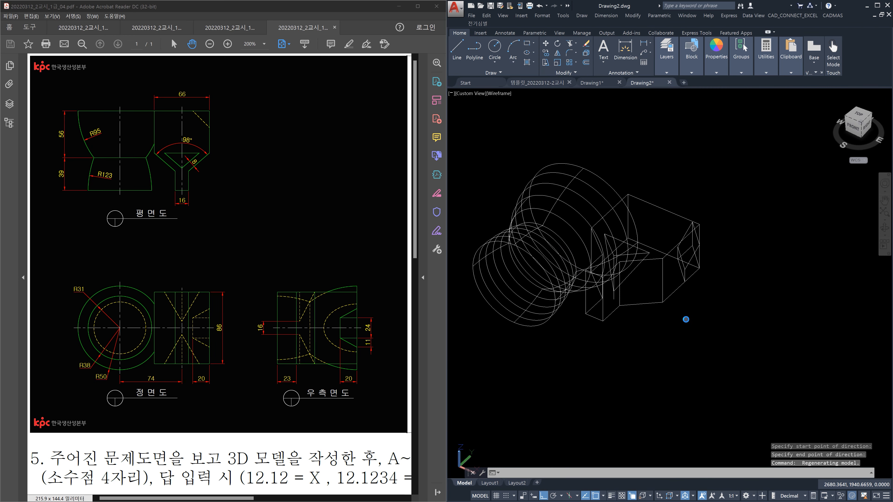
pyautogui.scroll(2, 686, 319)
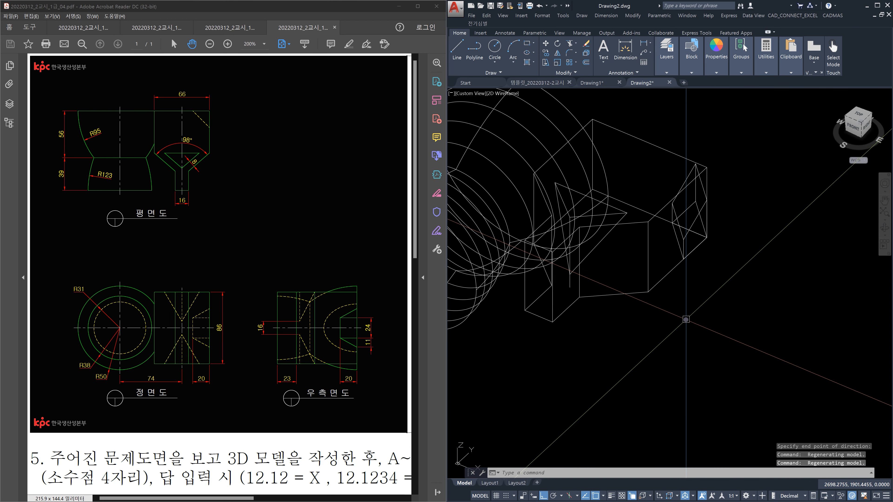
pyautogui.write('su')
pyautogui.press('Return')
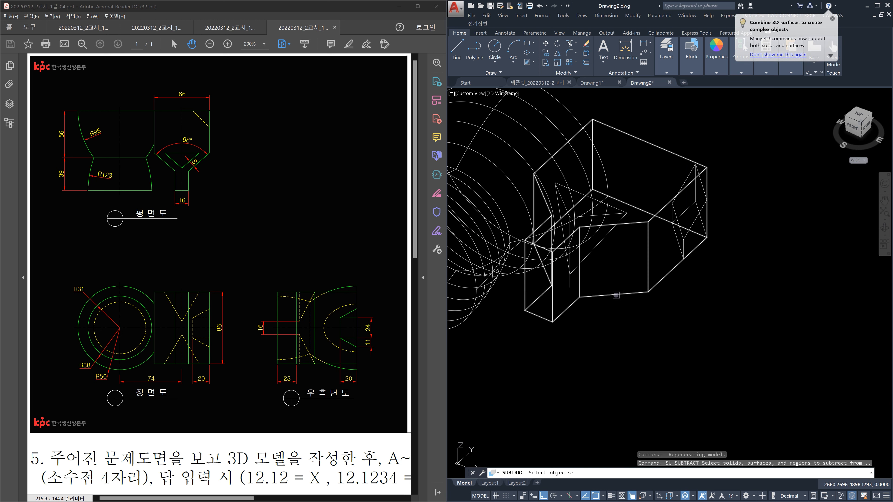
pyautogui.click(616, 295)
pyautogui.press('Return')
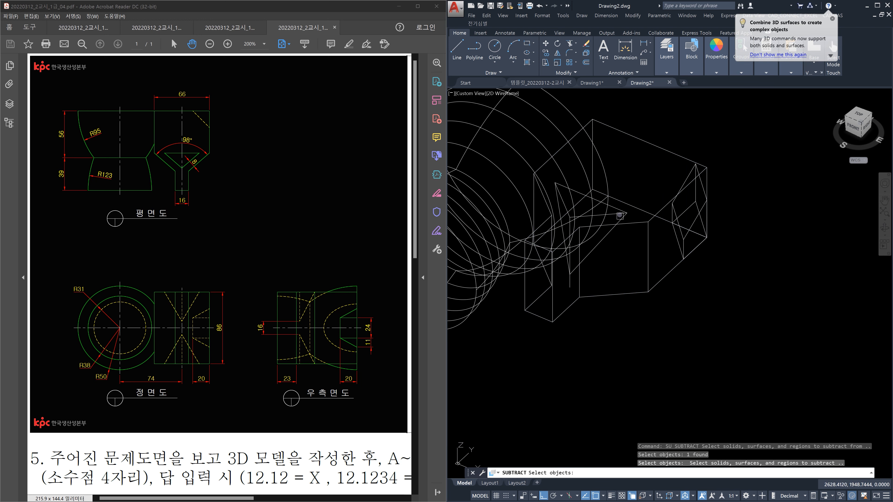
pyautogui.click(615, 211)
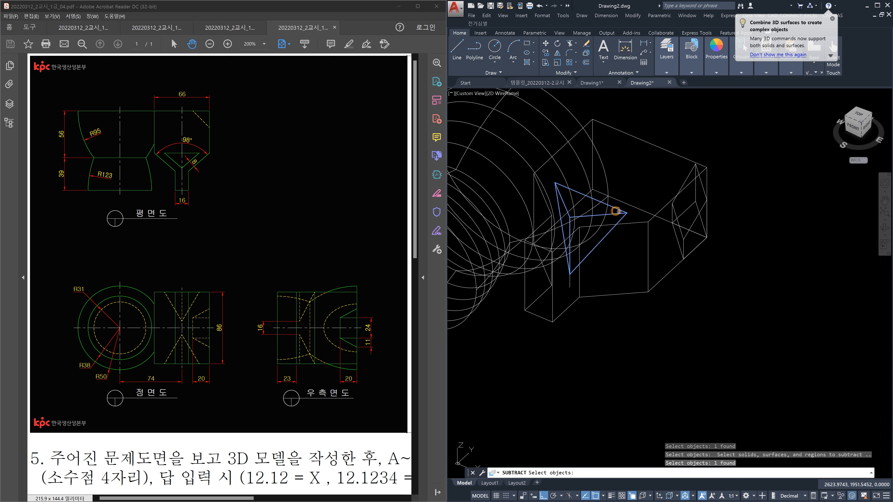
pyautogui.click(686, 212)
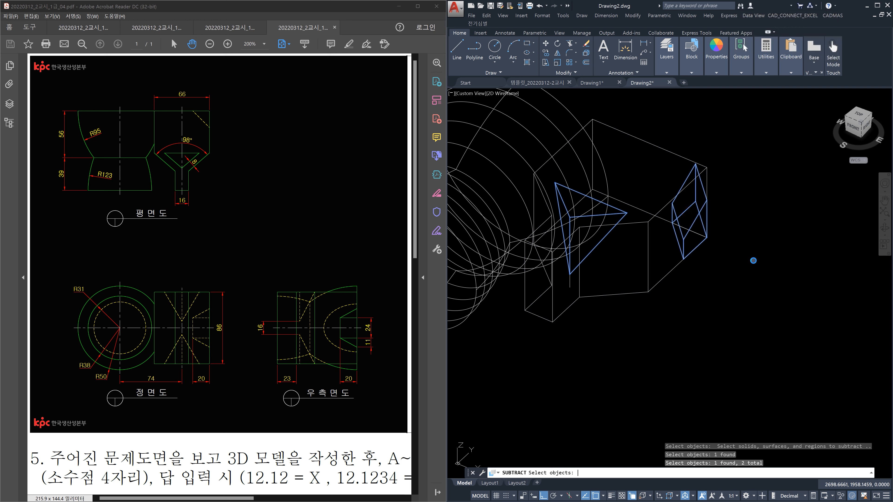
pyautogui.press('Return')
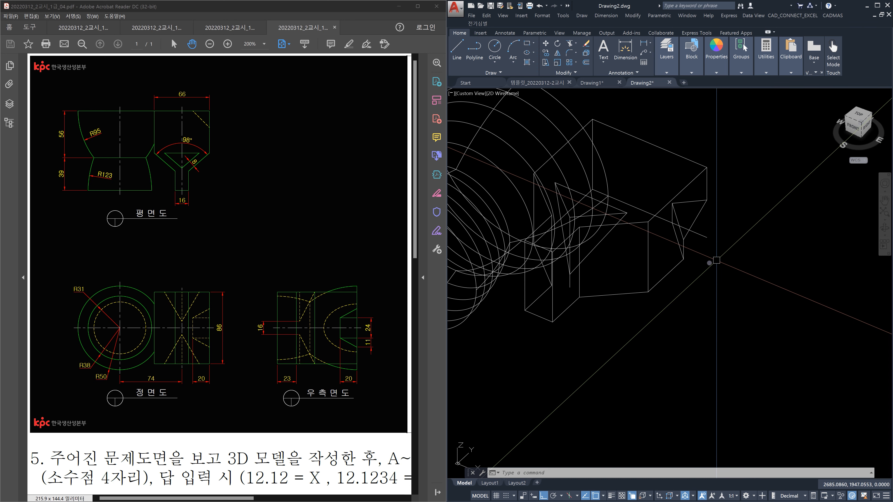
# Mirror the Y-shaped solid with MIRROR3D across the XY plane through its lower side corner, keeping the source solid
pyautogui.moveTo(696, 300); pyautogui.dragTo(801, 303, button='middle')
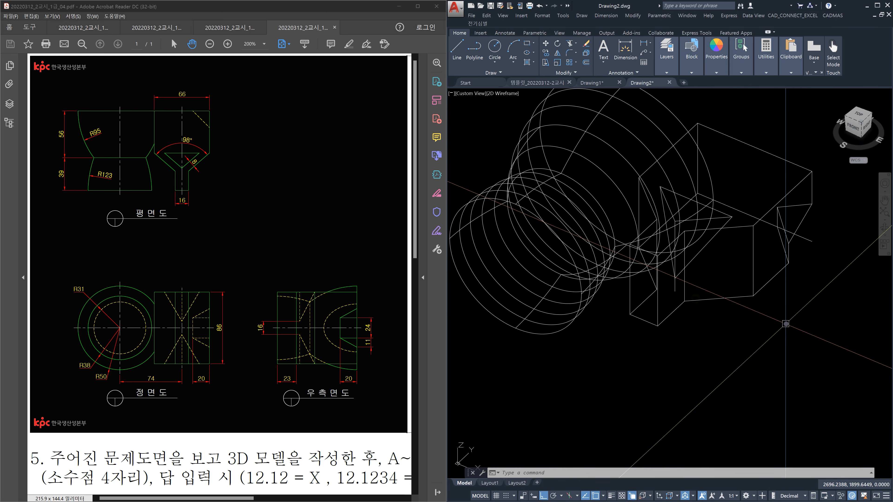
pyautogui.write('mirror3d')
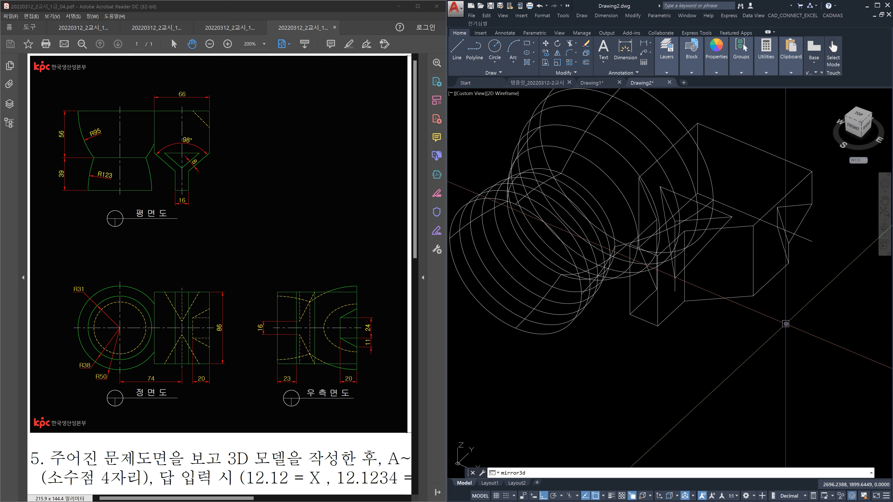
pyautogui.press('Return')
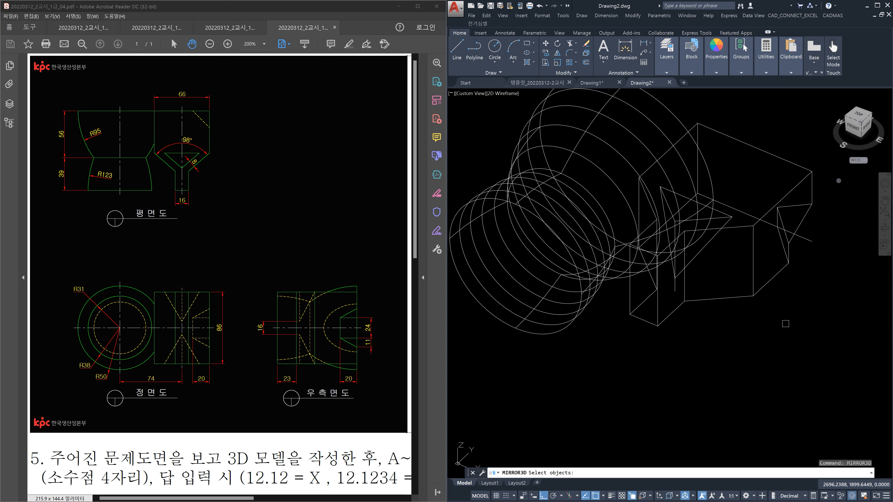
pyautogui.click(762, 284)
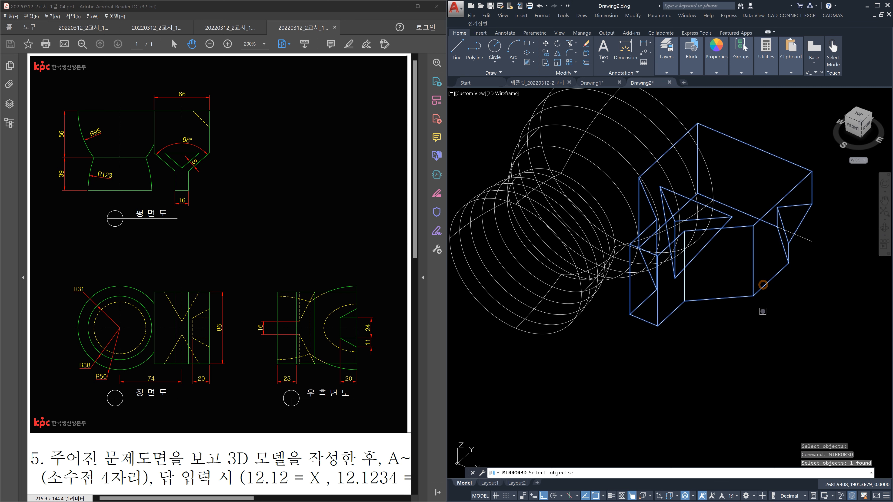
pyautogui.press('Return')
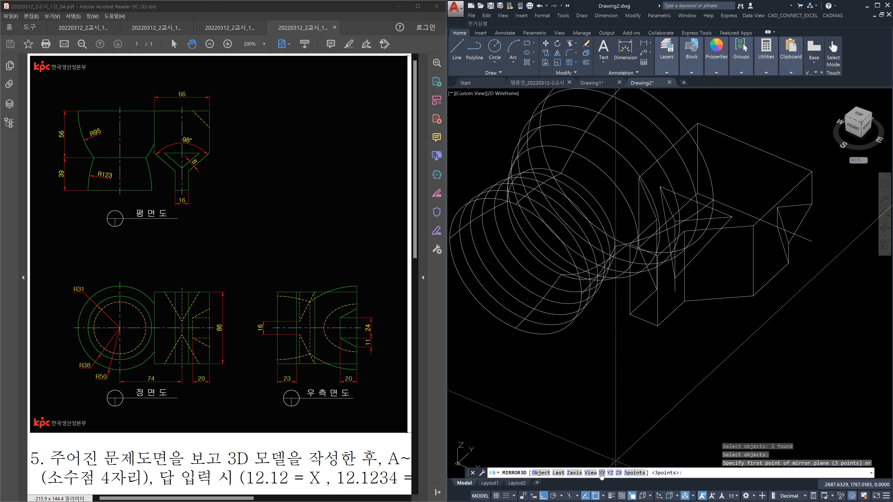
pyautogui.click(601, 473)
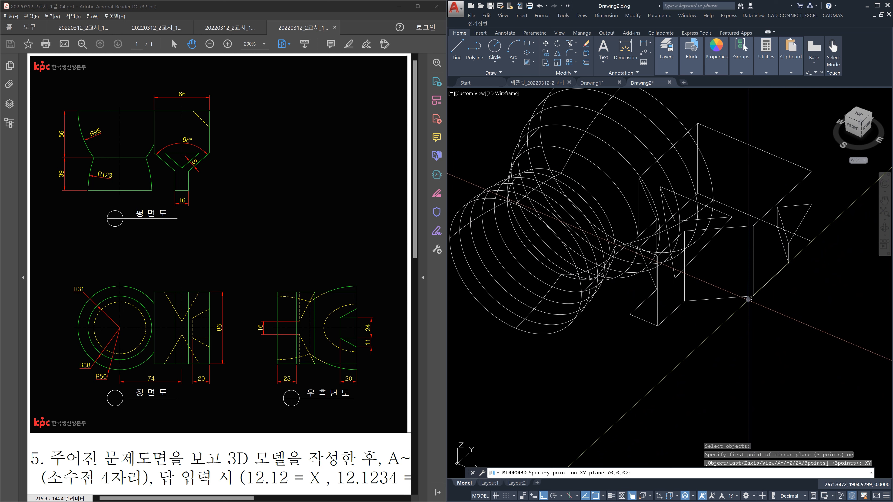
pyautogui.click(752, 295)
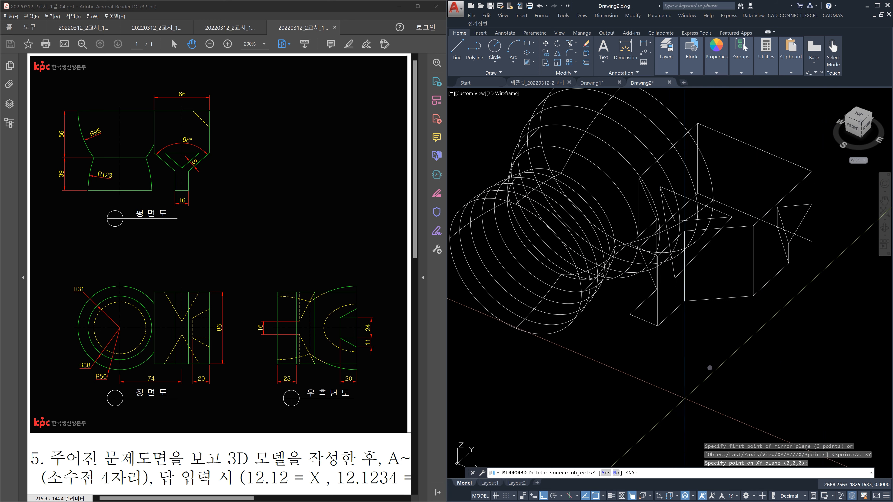
pyautogui.rightClick(708, 367)
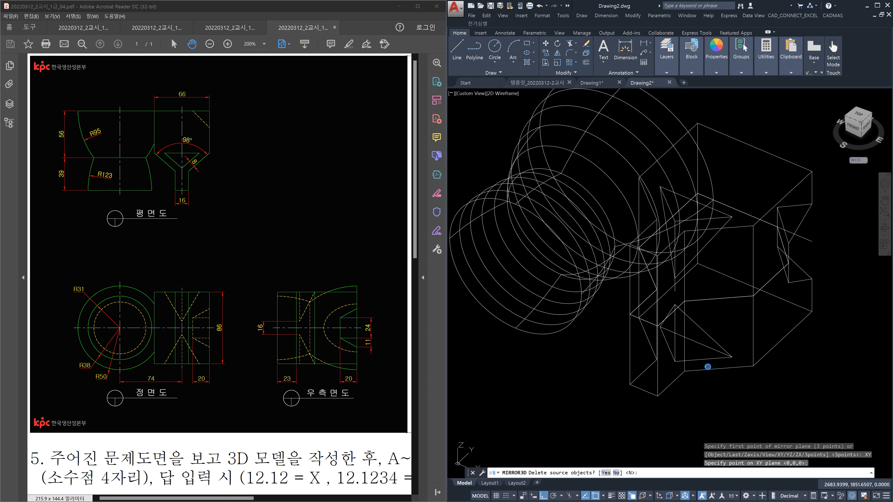
pyautogui.rightClick(707, 367)
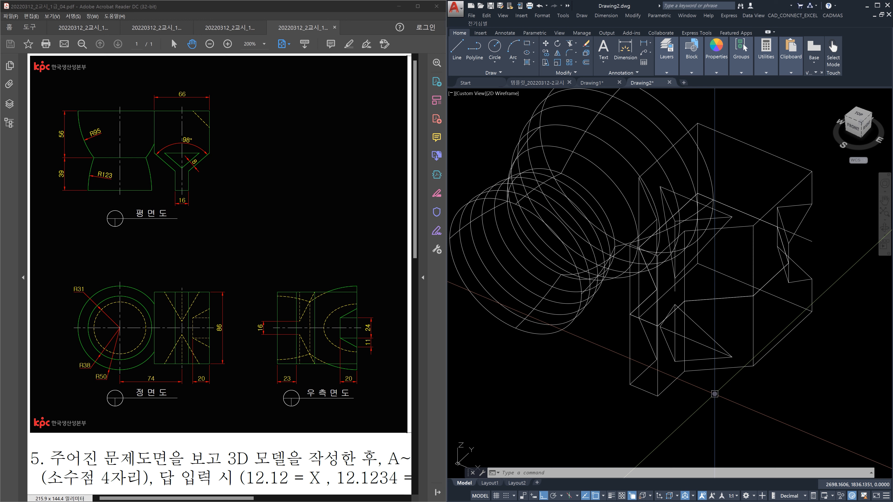
# Delete the mirrored lower copy of the Y-shaped solid
pyautogui.click(769, 387)
pyautogui.click(740, 346)
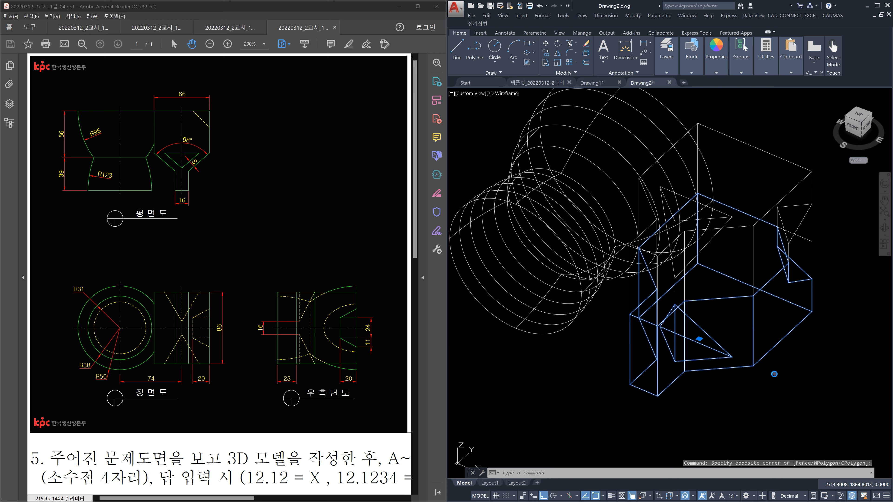
pyautogui.press('Delete')
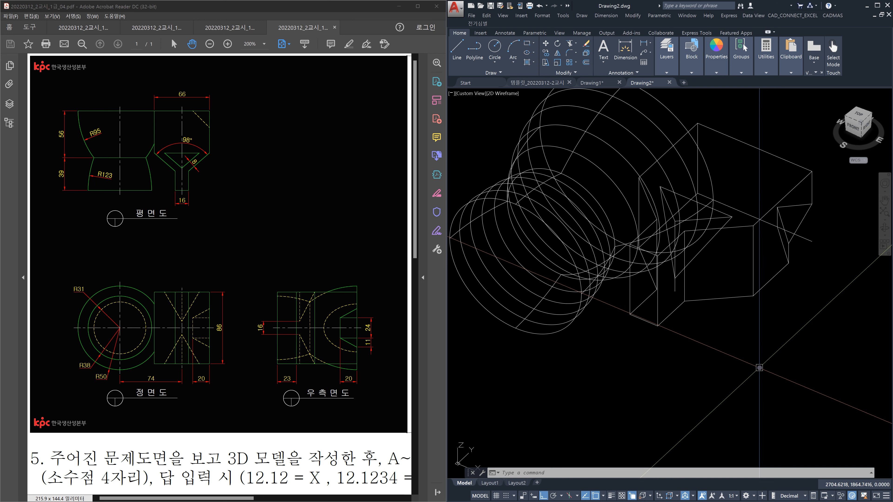
# Start defining a new user coordinate system on the Y-shaped solid
pyautogui.moveTo(765, 366)
pyautogui.keyDown('shift'); pyautogui.mouseDown(button='middle')
pyautogui.moveTo(749, 347)
pyautogui.moveTo(754, 325)
pyautogui.moveTo(765, 364)
pyautogui.mouseUp(button='middle'); pyautogui.keyUp('shift')
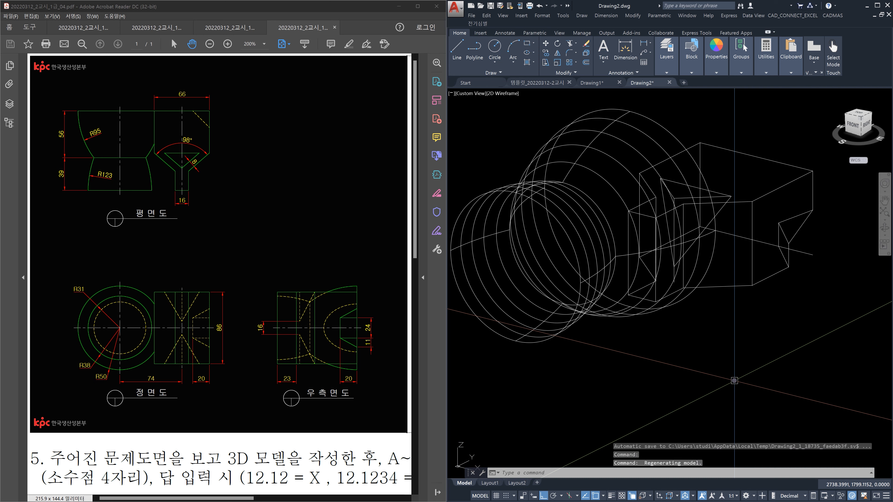
pyautogui.write('uc')
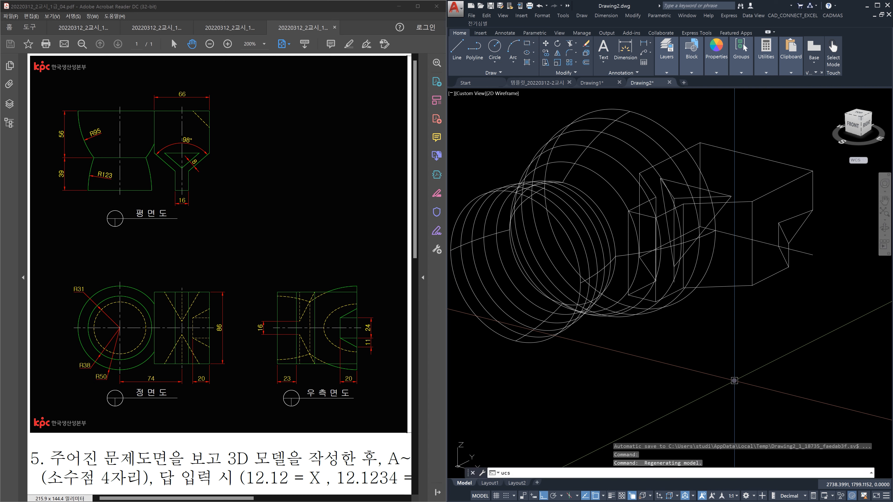
pyautogui.write('s')
pyautogui.press('Return')
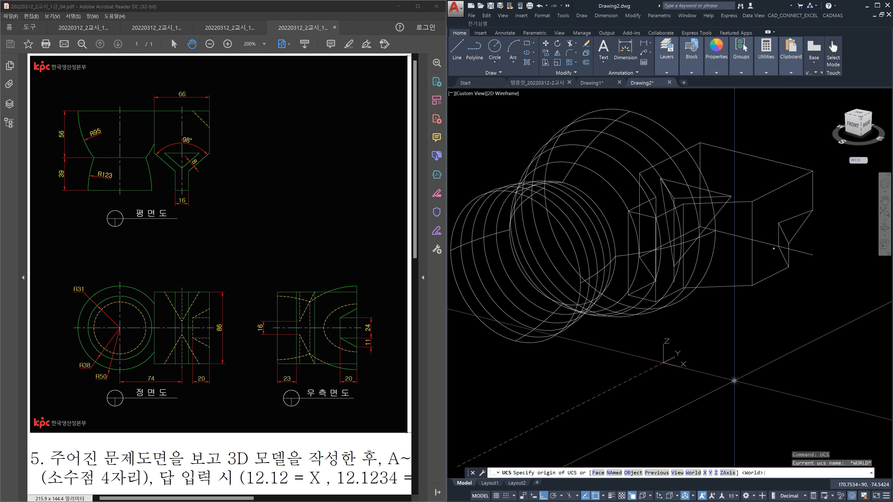
pyautogui.moveTo(773, 253)
pyautogui.mouseDown()
pyautogui.moveTo(772, 298)
pyautogui.moveTo(780, 297)
pyautogui.mouseUp()
pyautogui.moveTo(834, 283)
pyautogui.mouseDown()
pyautogui.moveTo(825, 286)
pyautogui.moveTo(875, 301)
pyautogui.mouseUp()
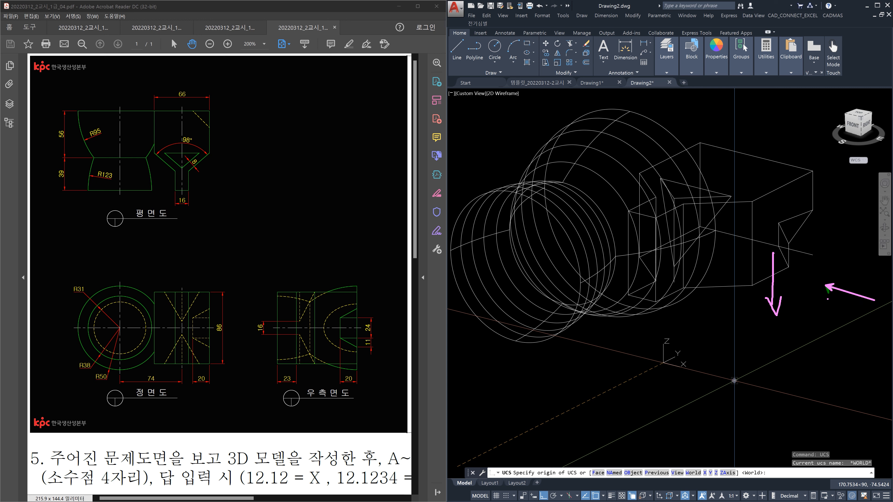
pyautogui.moveTo(586, 347); pyautogui.dragTo(526, 378)
pyautogui.moveTo(609, 351)
pyautogui.mouseDown()
pyautogui.moveTo(561, 338)
pyautogui.moveTo(601, 367)
pyautogui.moveTo(628, 327)
pyautogui.moveTo(585, 379)
pyautogui.mouseUp()
pyautogui.moveTo(853, 303)
pyautogui.mouseDown()
pyautogui.moveTo(799, 294)
pyautogui.moveTo(851, 289)
pyautogui.mouseUp()
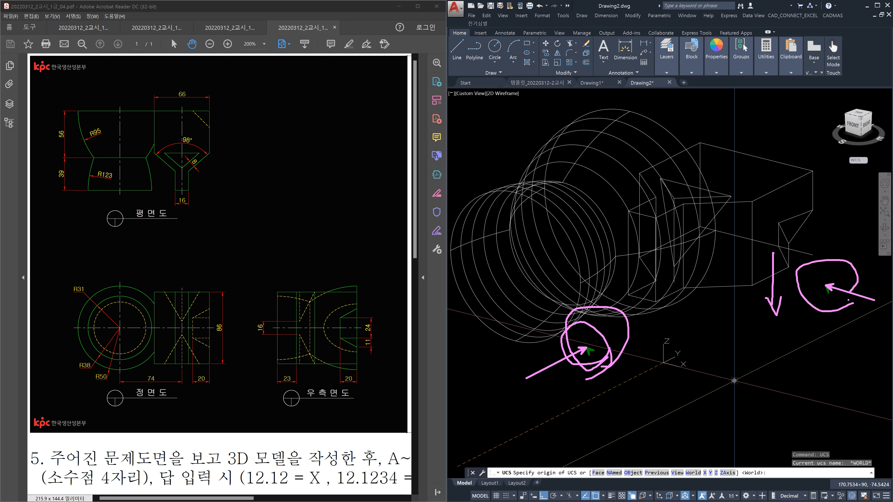
pyautogui.moveTo(852, 303)
pyautogui.mouseDown()
pyautogui.moveTo(793, 306)
pyautogui.moveTo(842, 293)
pyautogui.mouseUp()
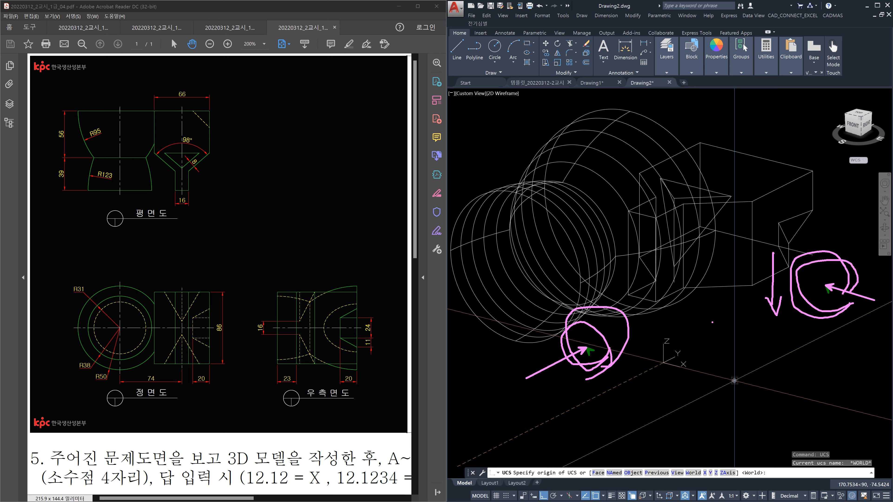
pyautogui.moveTo(711, 324); pyautogui.dragTo(761, 298)
pyautogui.moveTo(711, 320); pyautogui.dragTo(710, 250)
pyautogui.moveTo(756, 281)
pyautogui.mouseDown()
pyautogui.moveTo(764, 297)
pyautogui.moveTo(773, 286)
pyautogui.mouseUp()
pyautogui.moveTo(721, 247); pyautogui.dragTo(758, 241)
pyautogui.moveTo(611, 365)
pyautogui.mouseDown()
pyautogui.moveTo(559, 353)
pyautogui.moveTo(620, 353)
pyautogui.mouseUp()
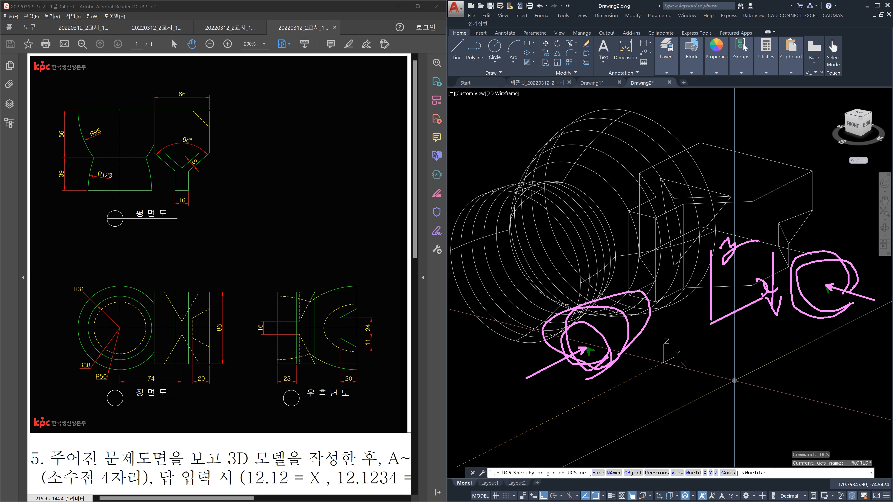
pyautogui.moveTo(596, 386)
pyautogui.mouseDown()
pyautogui.moveTo(697, 414)
pyautogui.moveTo(722, 407)
pyautogui.mouseUp()
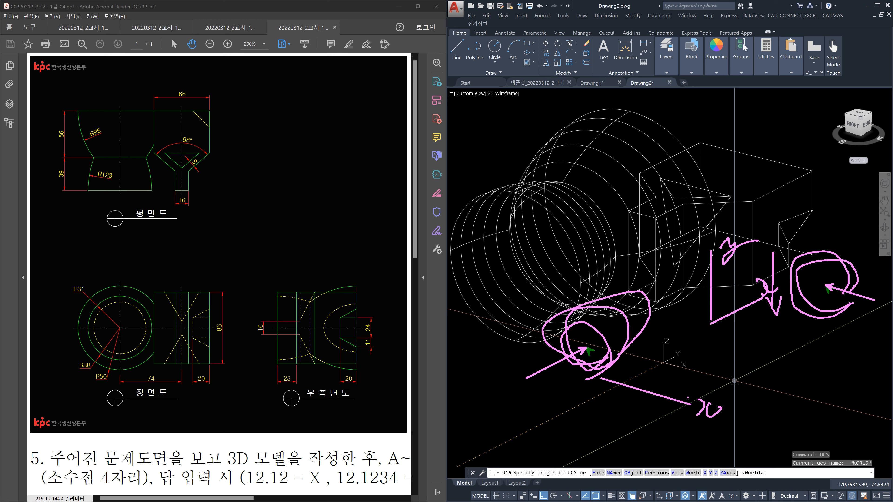
pyautogui.moveTo(601, 375)
pyautogui.mouseDown()
pyautogui.moveTo(601, 286)
pyautogui.moveTo(675, 326)
pyautogui.moveTo(695, 317)
pyautogui.mouseUp()
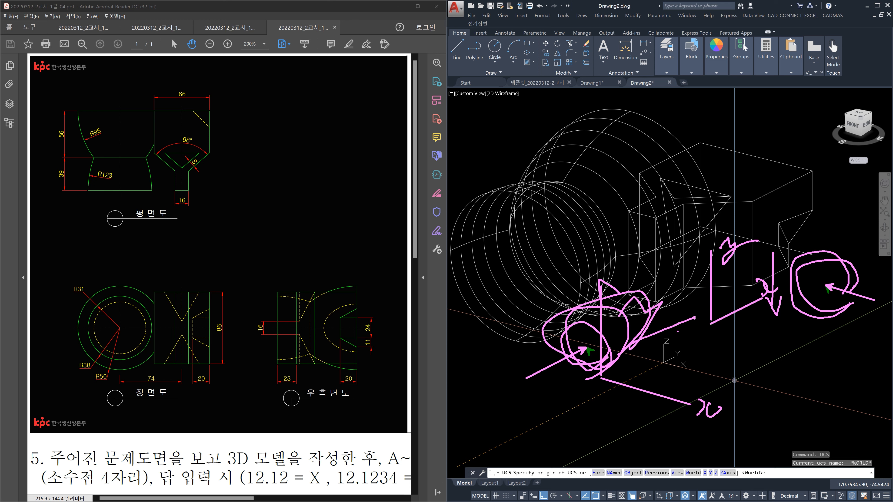
pyautogui.press('Escape')
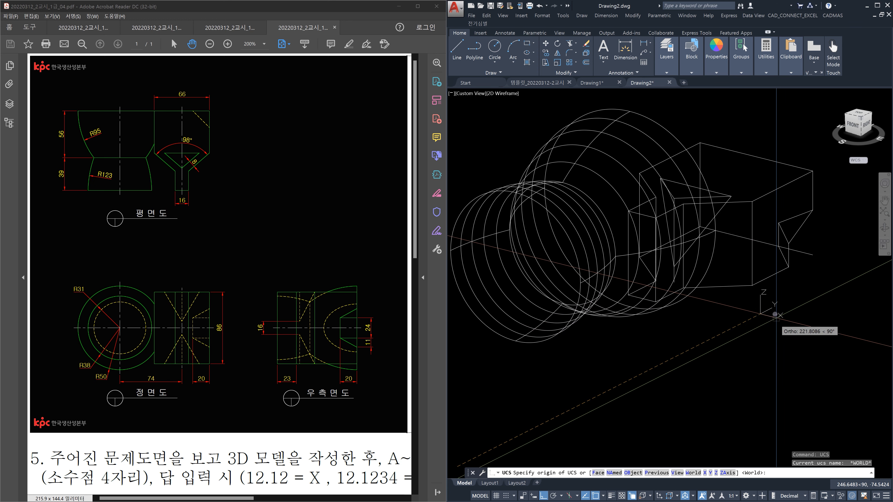
# Place the UCS origin at the solid's lower side corner, with X along the bottom edge toward the cutout and Y up the vertical edge
pyautogui.click(752, 284)
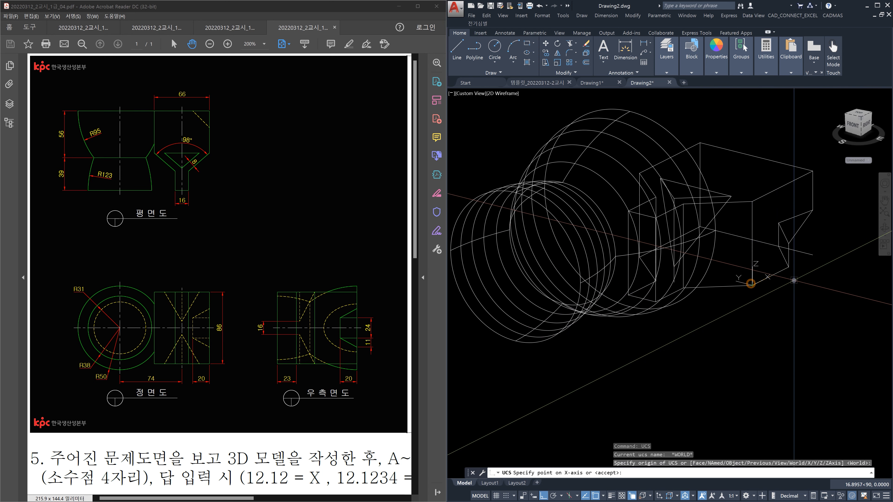
pyautogui.click(788, 267)
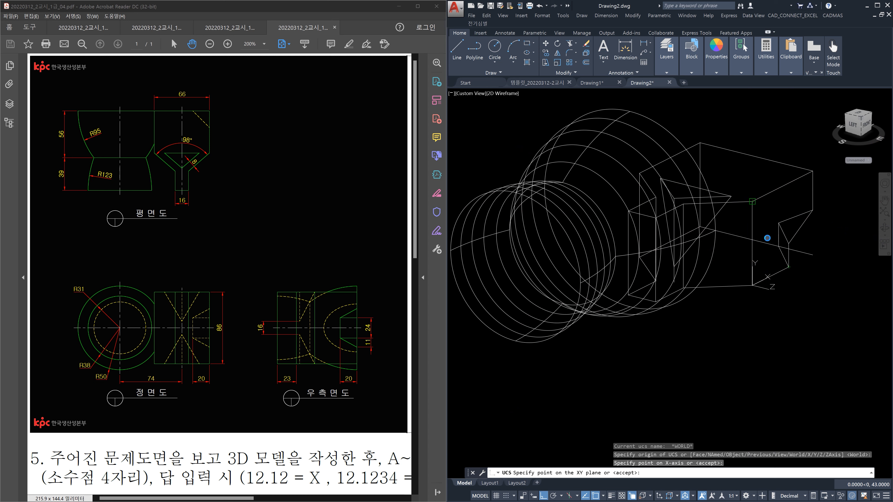
pyautogui.click(775, 246)
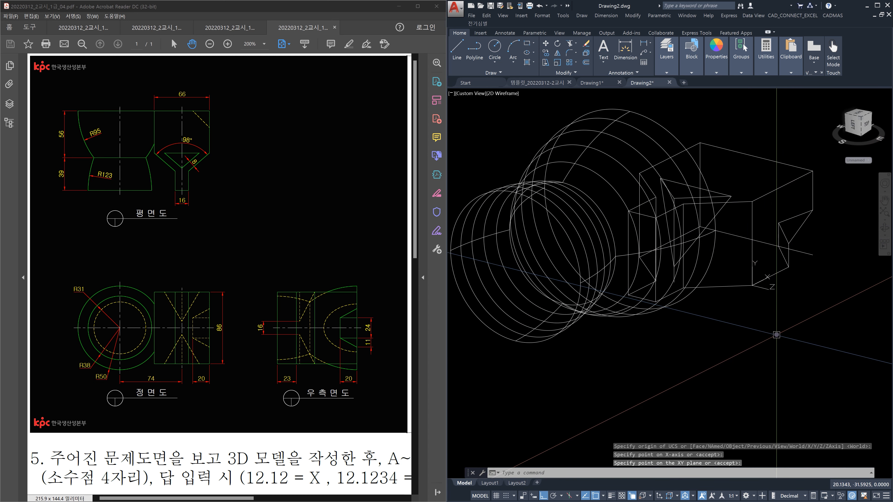
# Mirror the Y-shaped solid downward with MIRROR about the UCS X axis through the origin corner, keeping the source solid
pyautogui.write('mi')
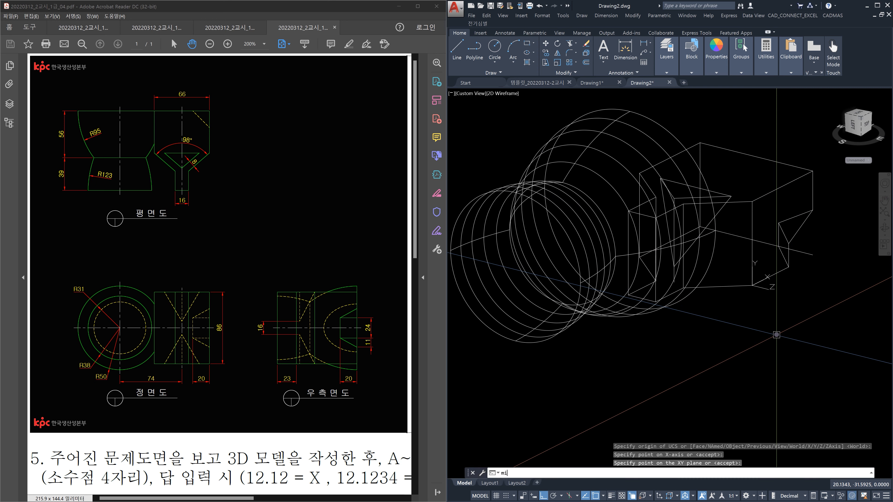
pyautogui.press('Return')
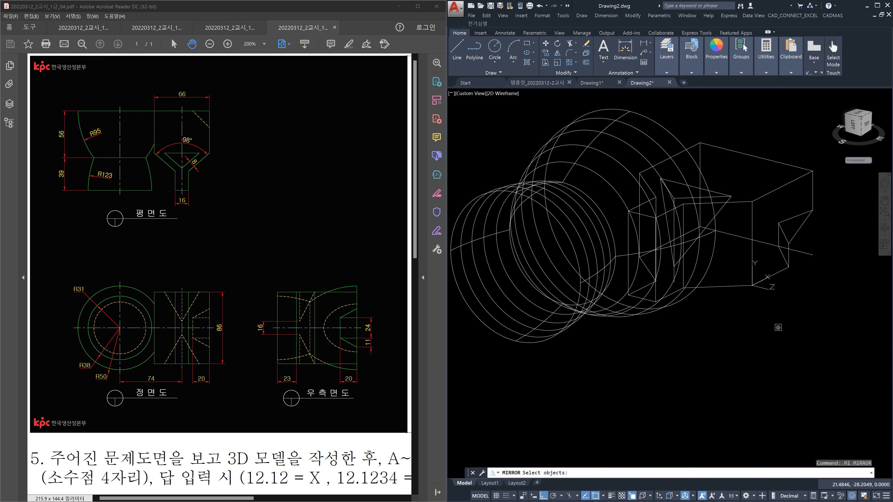
pyautogui.click(757, 195)
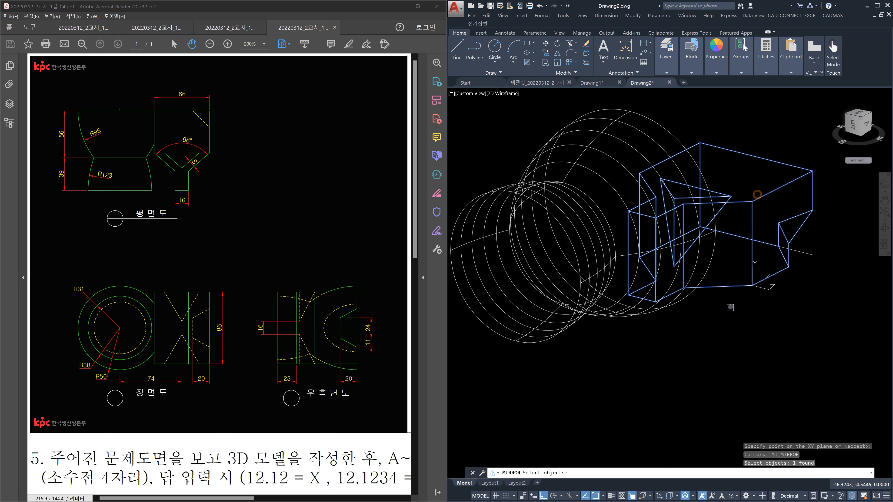
pyautogui.press('Return')
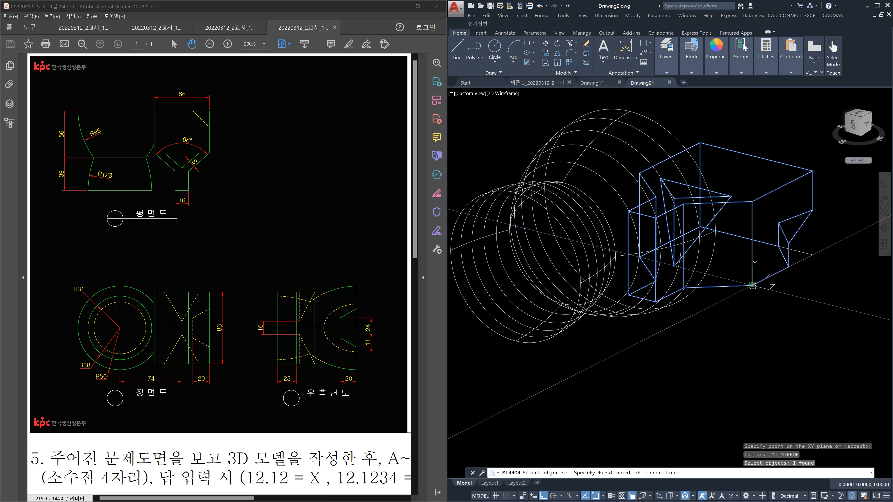
pyautogui.click(752, 285)
pyautogui.click(806, 417)
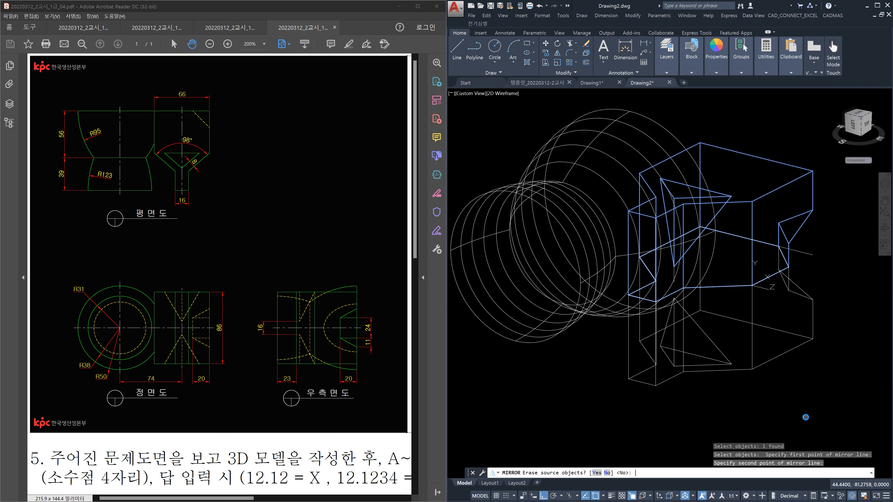
pyautogui.press('Return')
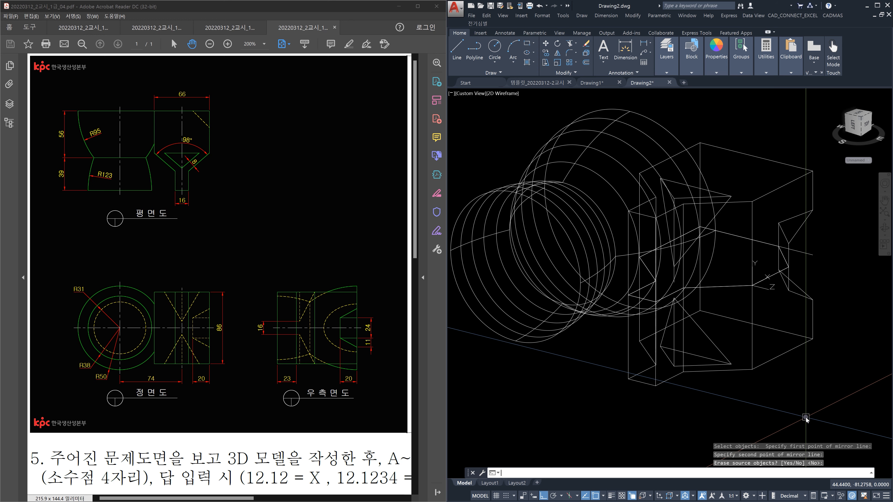
# Reset the user coordinate system to World
pyautogui.keyDown('shift'); pyautogui.moveTo(805, 418); pyautogui.dragTo(815, 337, button='middle'); pyautogui.keyUp('shift')
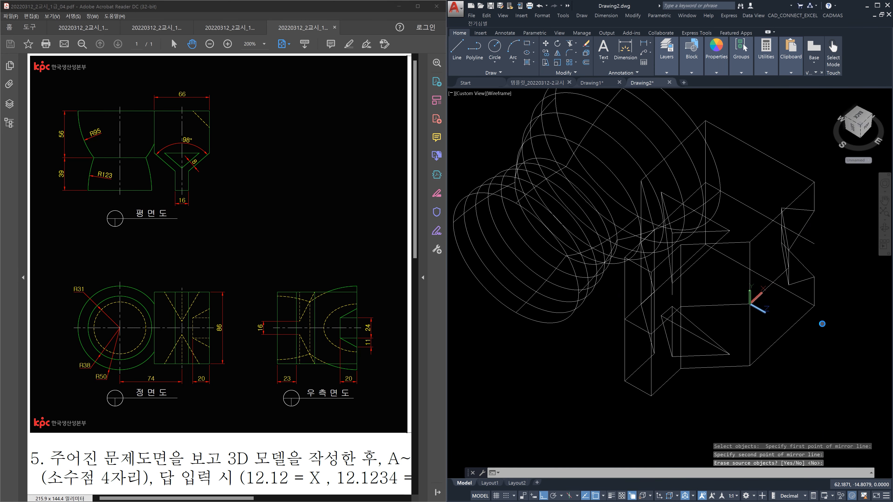
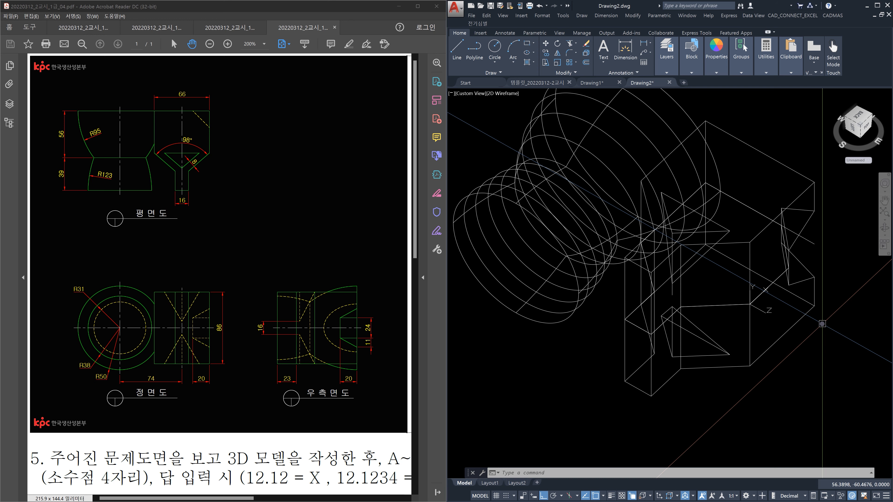
pyautogui.scroll(-2, 805, 319)
pyautogui.moveTo(767, 279); pyautogui.dragTo(735, 313, button='middle')
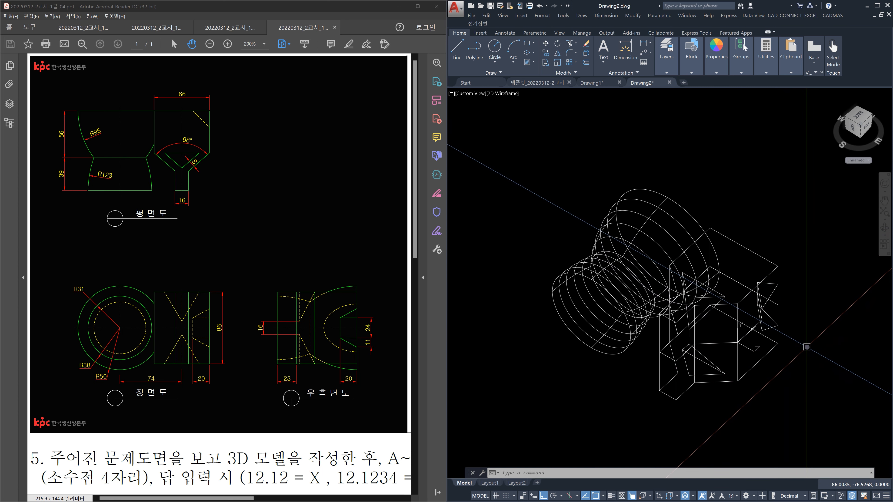
pyautogui.write('UCS')
pyautogui.press('Return')
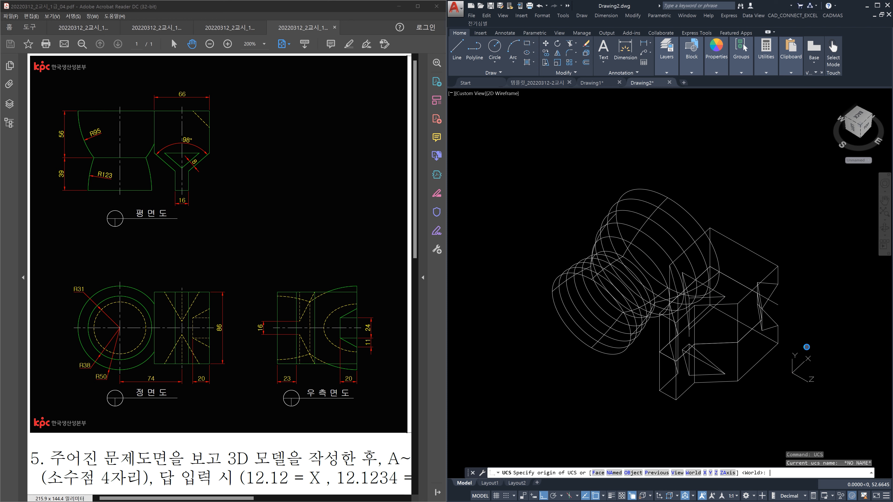
pyautogui.press('Return')
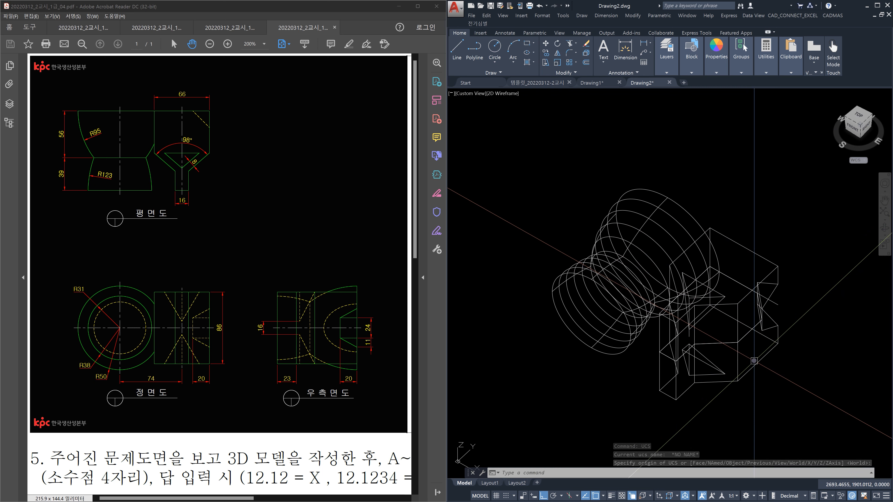
# Union the revolved body, the Y-shaped solid and its mirrored copy into a single solid
pyautogui.write('uni')
pyautogui.press('Return')
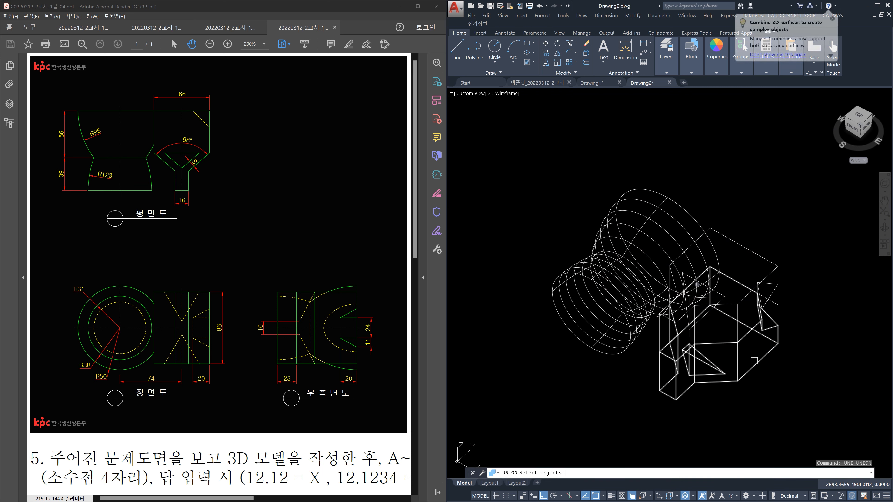
pyautogui.click(671, 229)
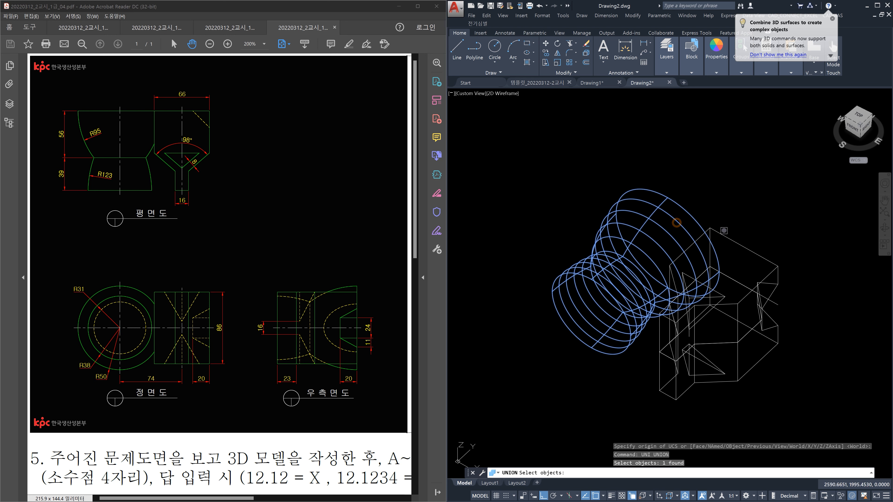
pyautogui.click(723, 231)
pyautogui.click(737, 355)
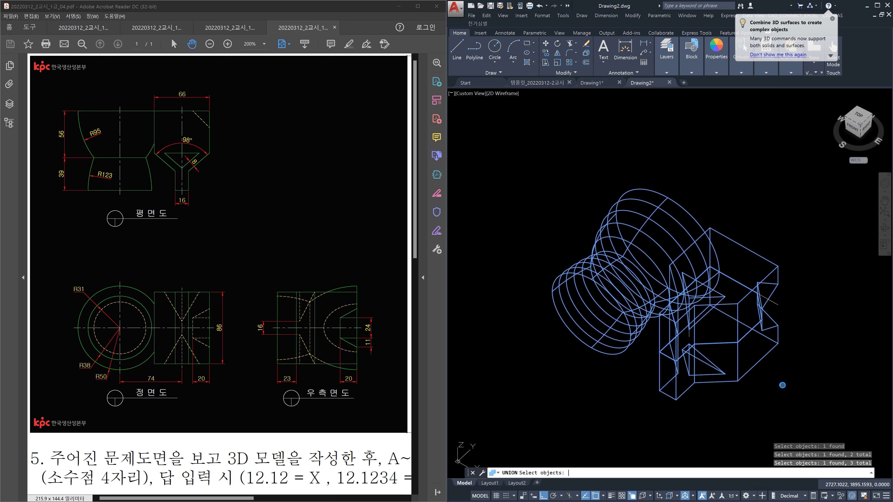
pyautogui.press('Return')
# Move the combined solid about 221 units along Y, away from the leftover construction lines
pyautogui.scroll(-3, 772, 307)
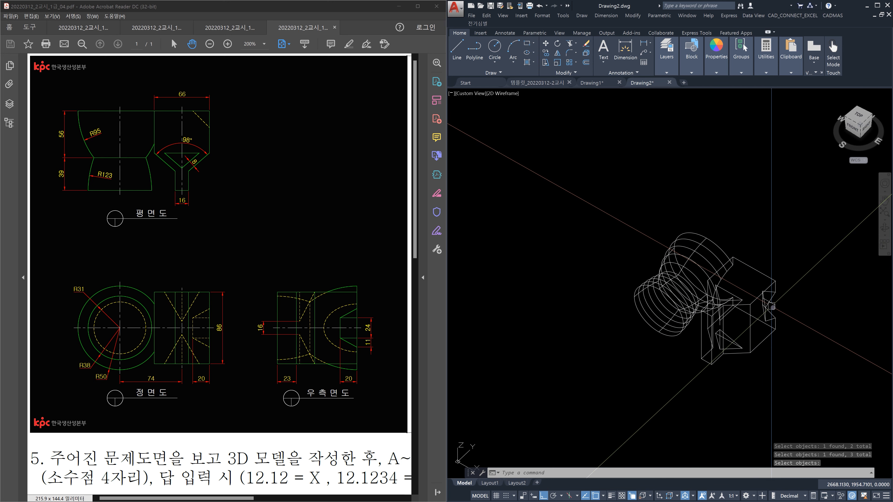
pyautogui.moveTo(772, 307); pyautogui.dragTo(727, 375, button='middle')
pyautogui.write('ㅁ')
pyautogui.press('Return')
pyautogui.click(723, 373)
pyautogui.press('Return')
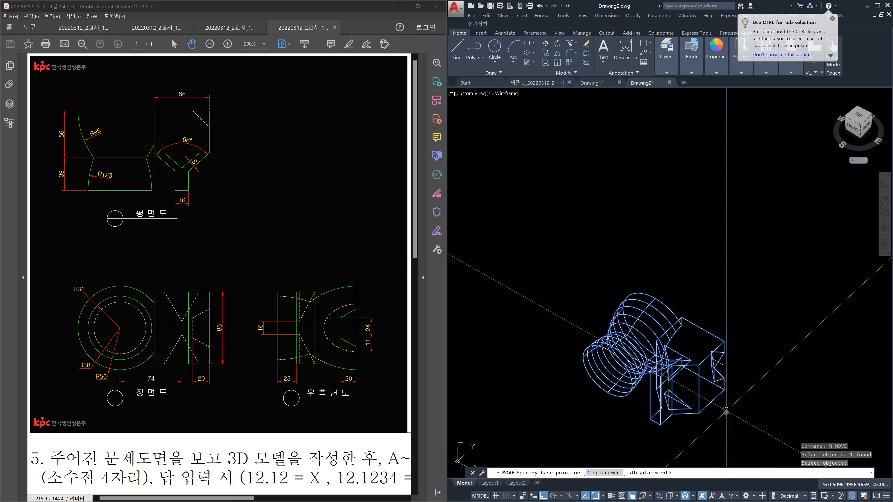
pyautogui.click(726, 412)
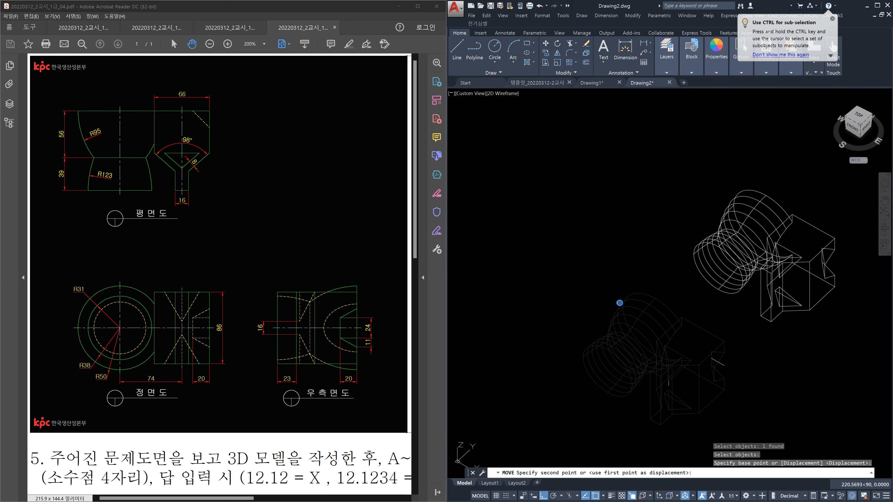
pyautogui.click(616, 307)
# Delete the two leftover construction lines at the solid's former location
pyautogui.click(608, 306)
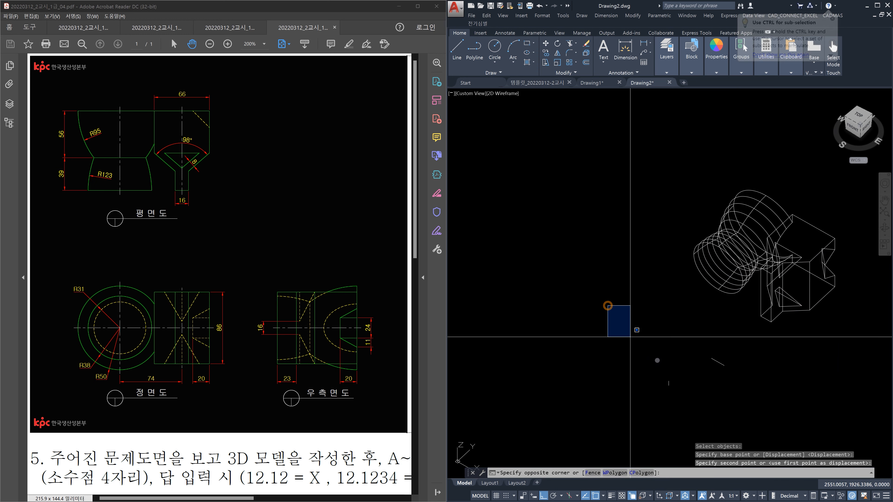
pyautogui.click(744, 409)
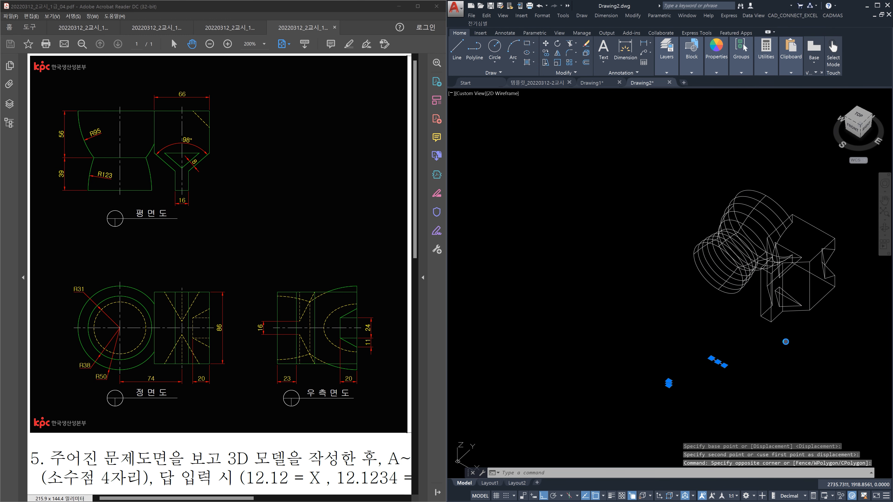
pyautogui.press('Delete')
# Draw a 3D polyline from A on the revolved end's circle through B on the block's rear vertical edge to C at the lower triangular pocket's tip
pyautogui.scroll(5, 809, 291)
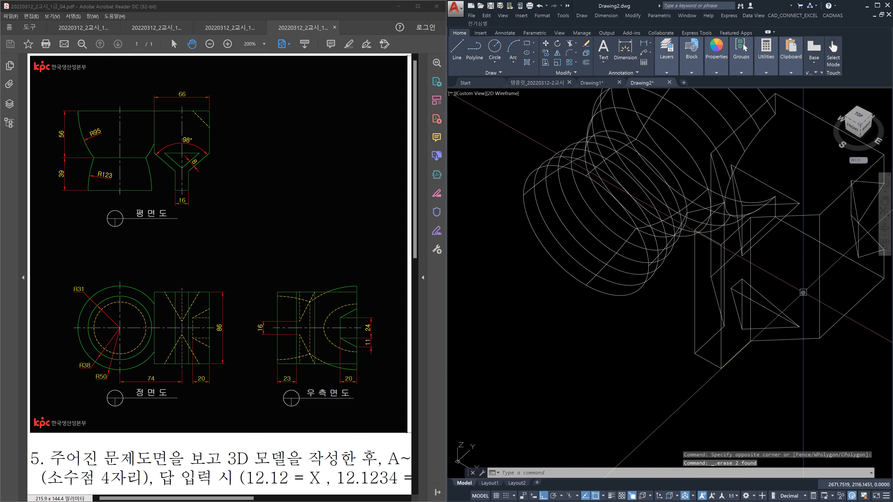
pyautogui.moveTo(793, 327); pyautogui.dragTo(770, 371, button='middle')
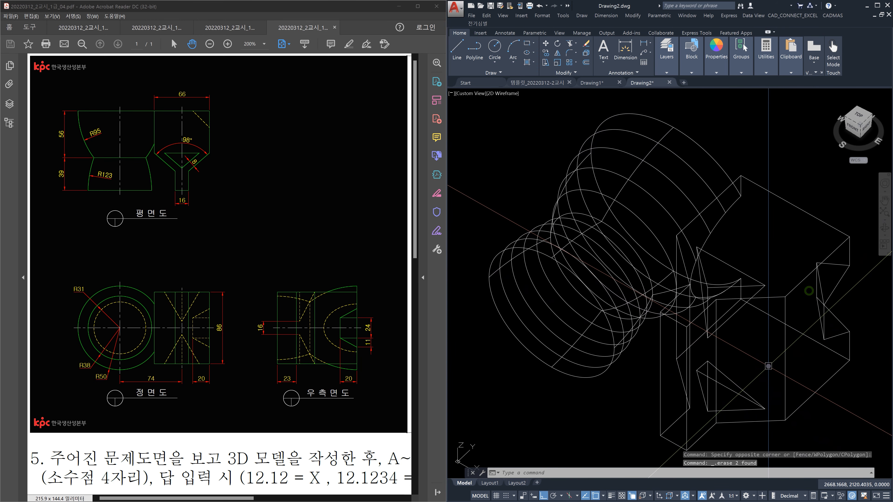
pyautogui.scroll(-2, 769, 371)
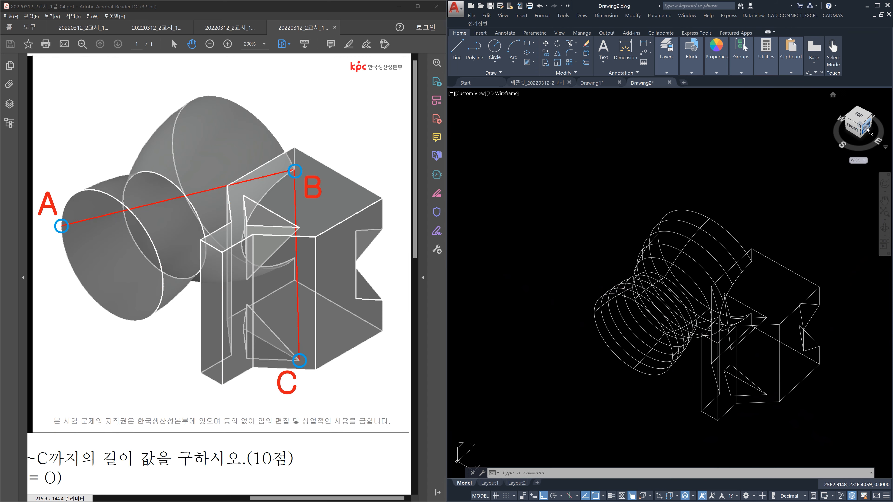
pyautogui.click(861, 126)
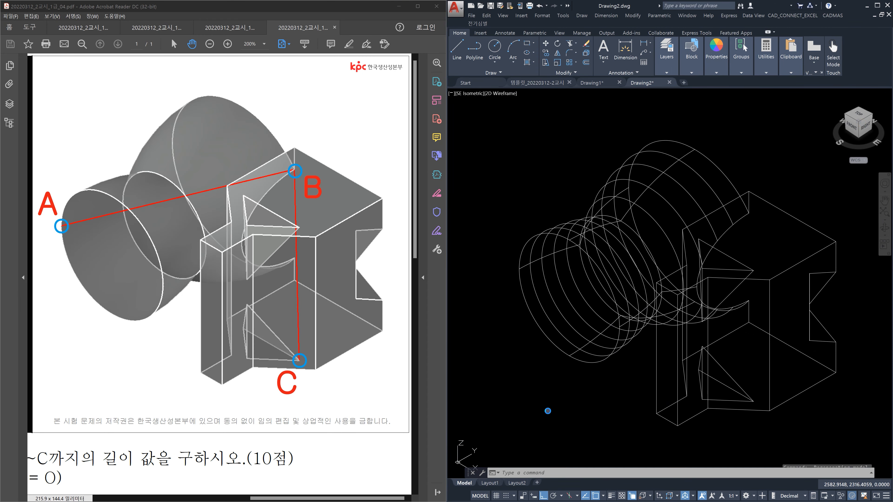
pyautogui.write('3p')
pyautogui.press('Return')
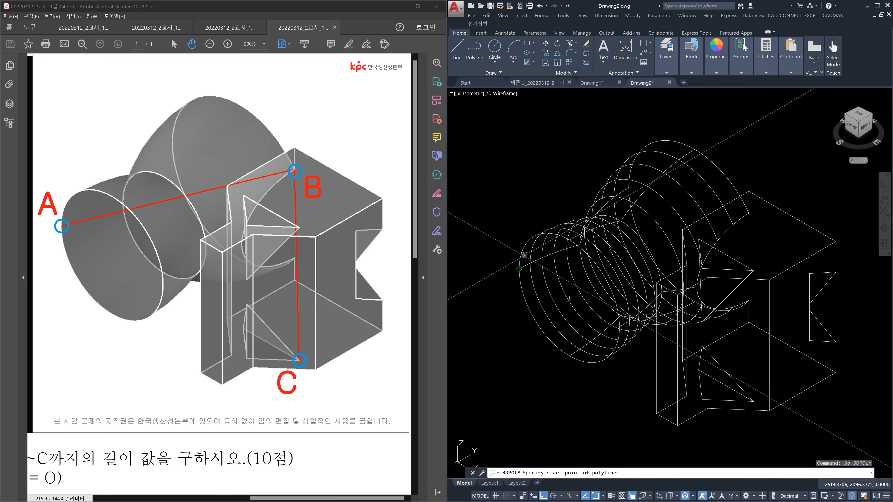
pyautogui.click(533, 264)
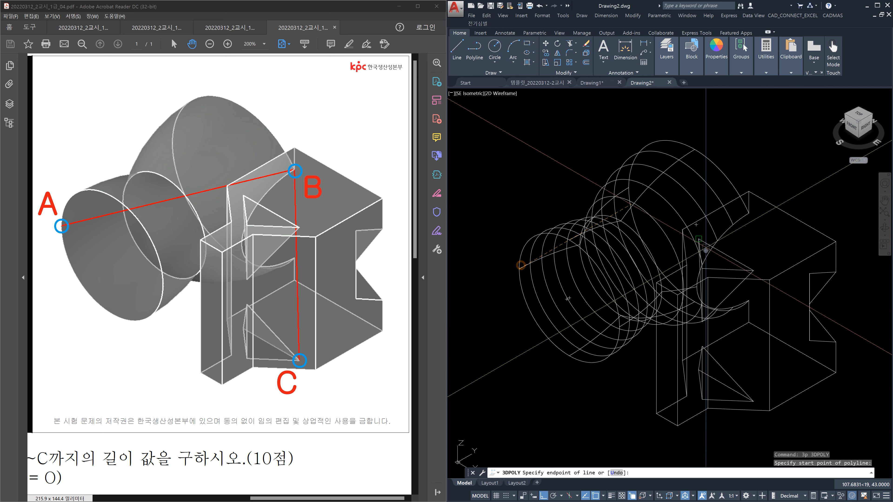
pyautogui.click(749, 214)
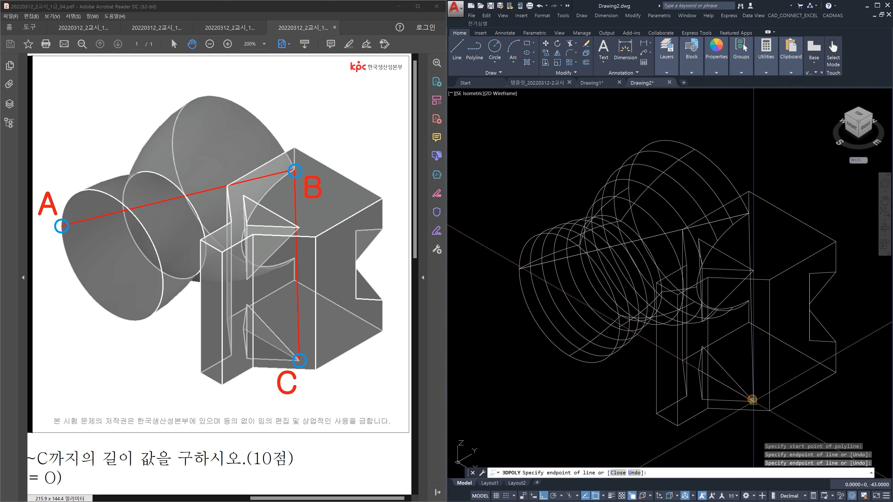
pyautogui.click(753, 400)
pyautogui.press('Escape')
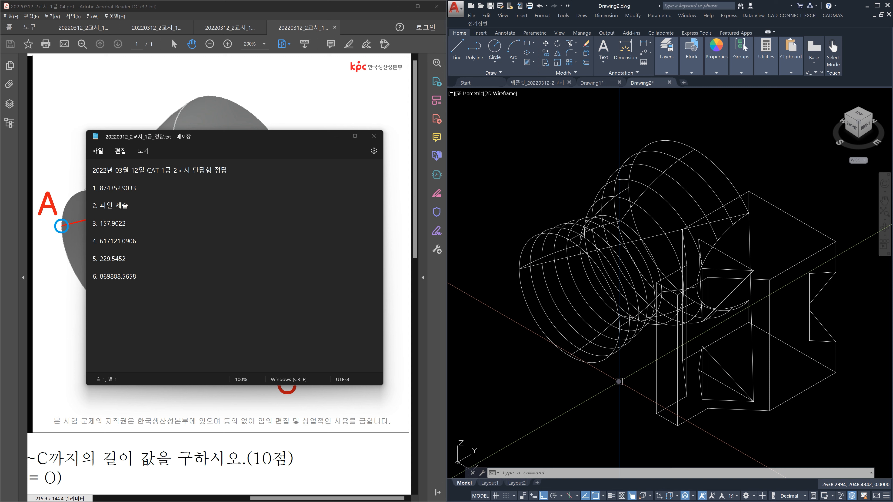
# List the properties of the A-B-C polyline with LIST to compare its length with answer 5 in the answer file
pyautogui.write('li')
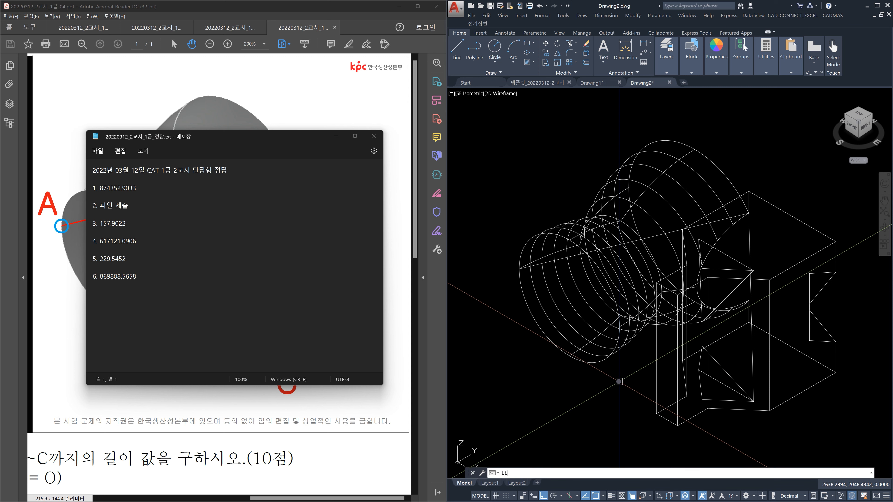
pyautogui.press('Return')
pyautogui.click(652, 236)
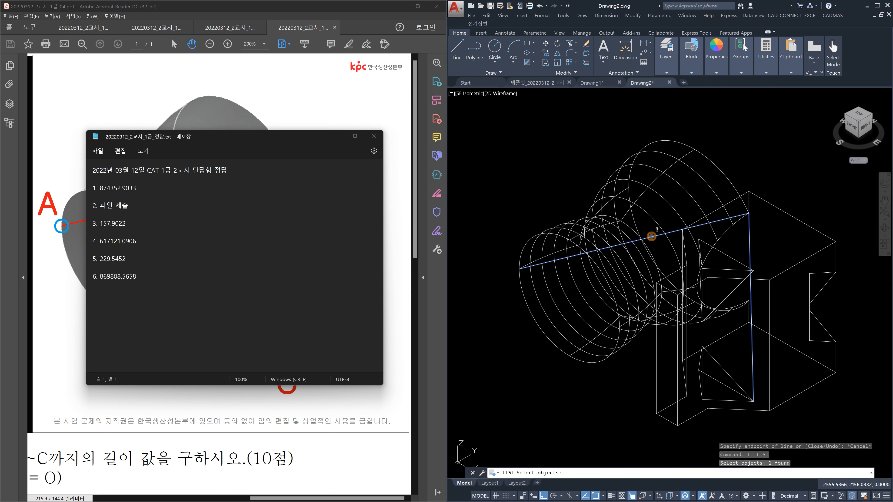
pyautogui.press('Return')
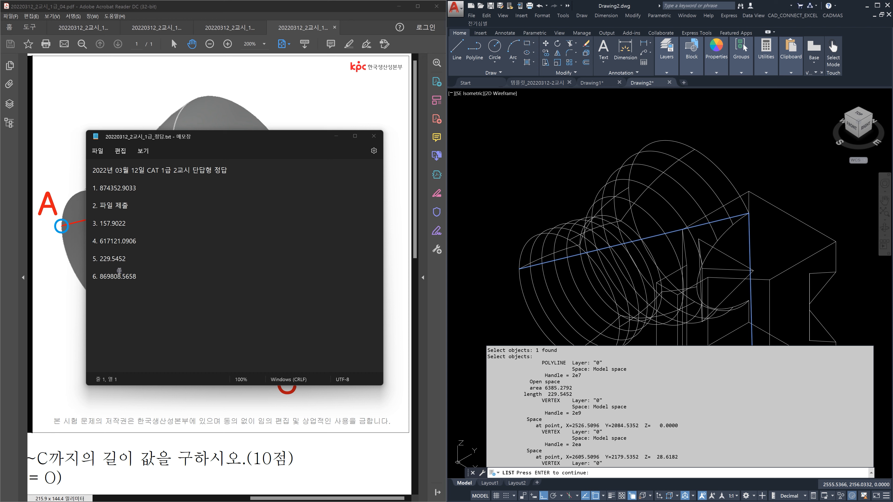
pyautogui.click(786, 159)
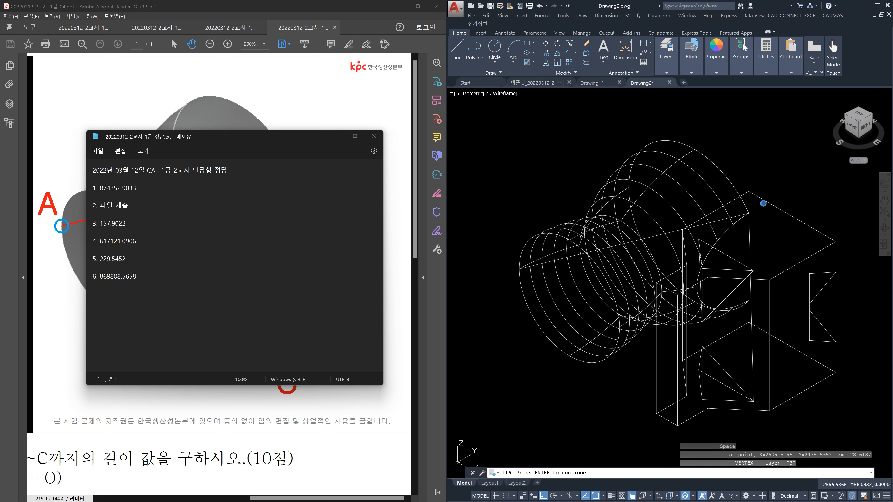
pyautogui.press('Return')
# Query the combined solid's volume with MASSPROP and compare it with answer 6 in the answer file
pyautogui.write('volume')
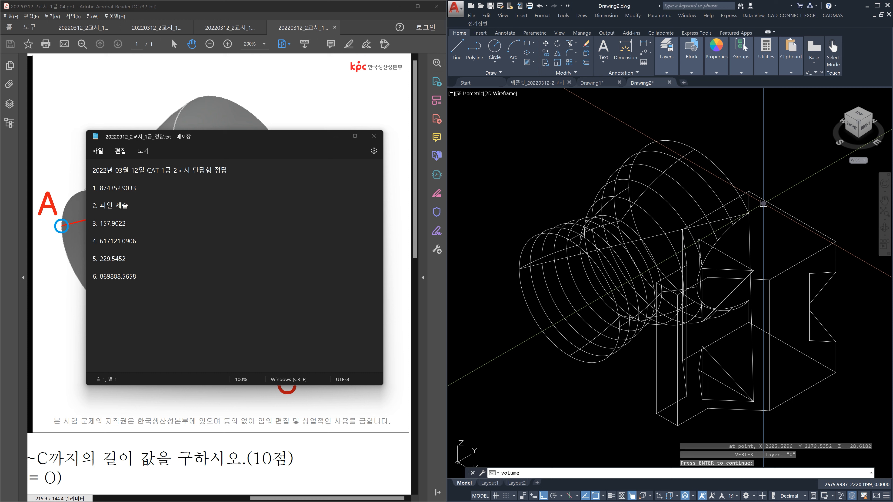
pyautogui.press('Return')
pyautogui.click(761, 201)
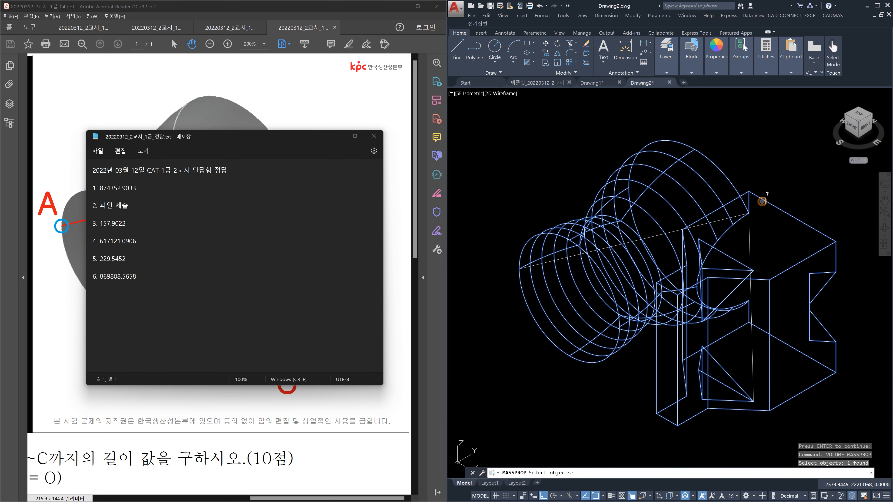
pyautogui.press('Return')
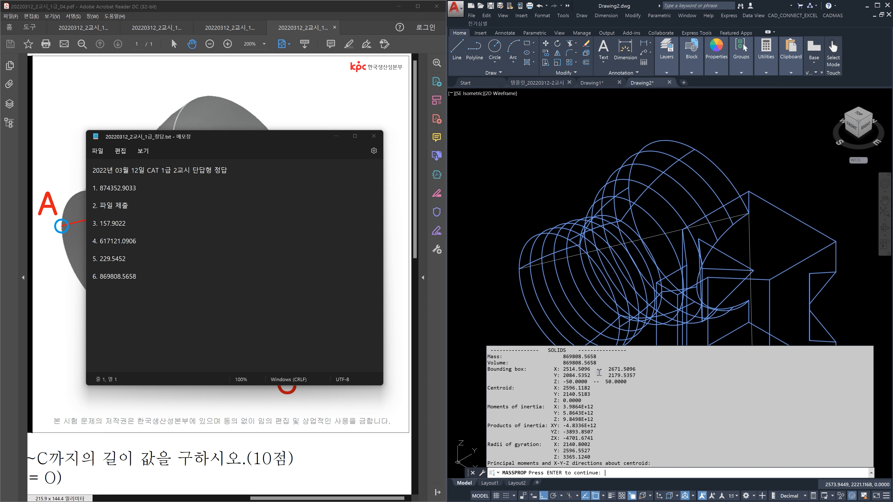
pyautogui.click(156, 285)
pyautogui.press('Return')
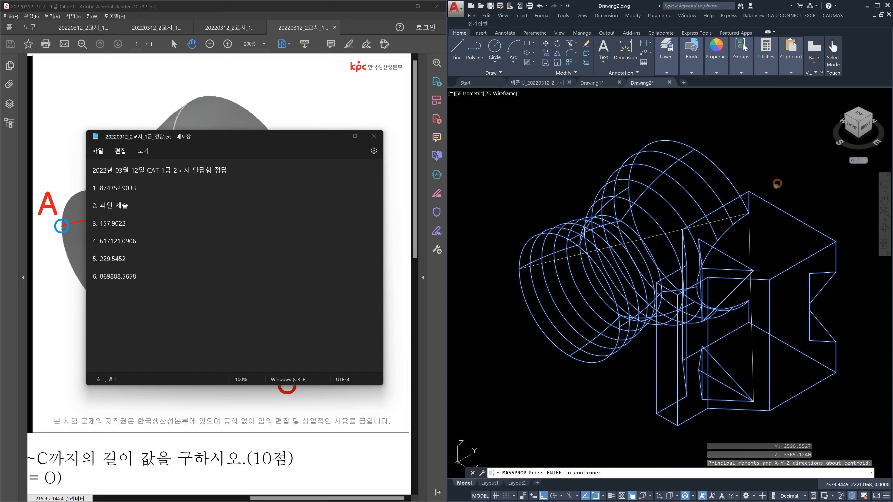